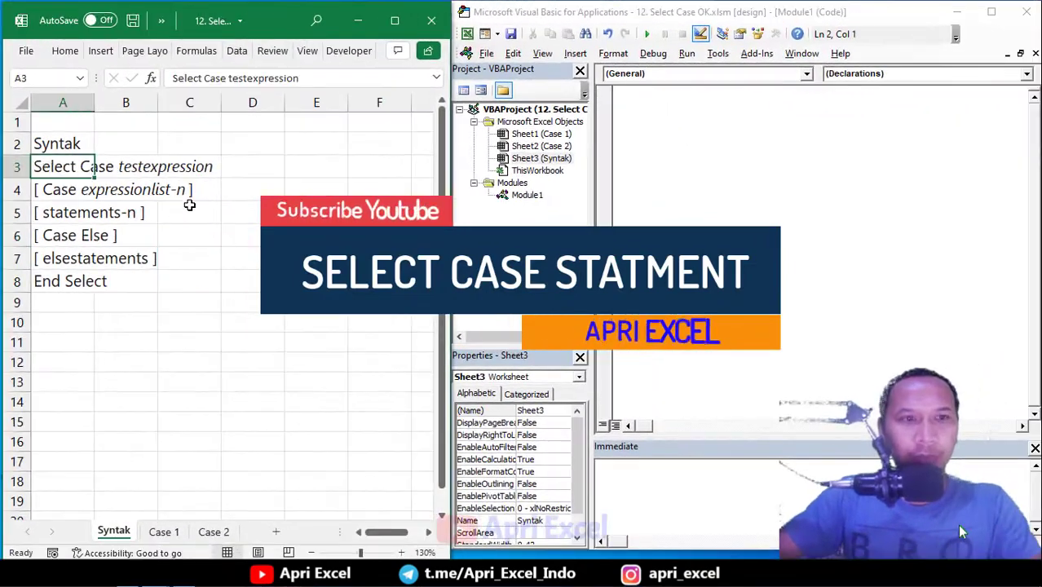
Walk through the Select Case syntax lines, from Select Case testexpression down to End Select
{"action": "left_click", "coordinate": [189, 204]}
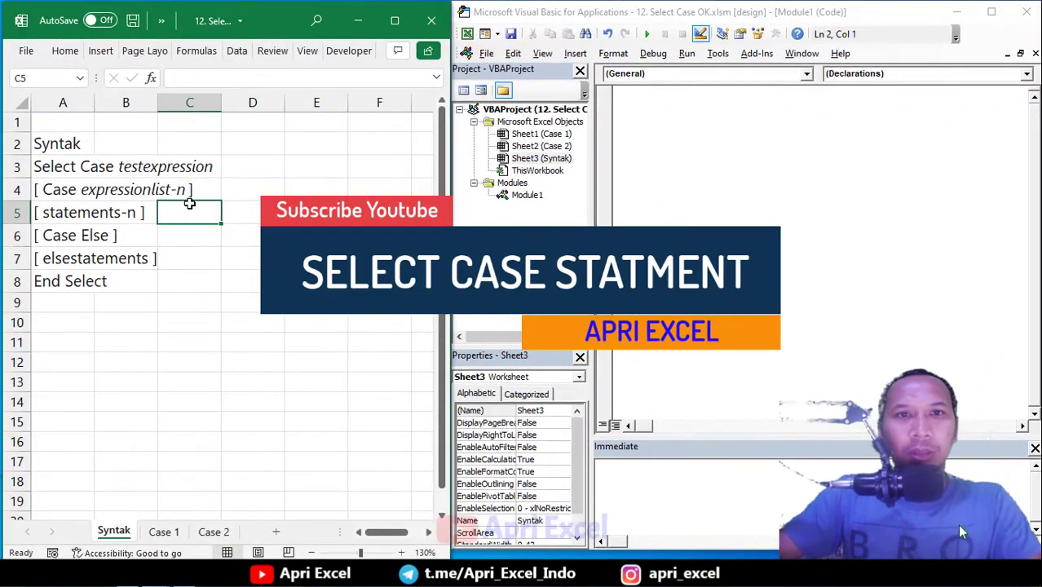
{"action": "left_click", "coordinate": [213, 454]}
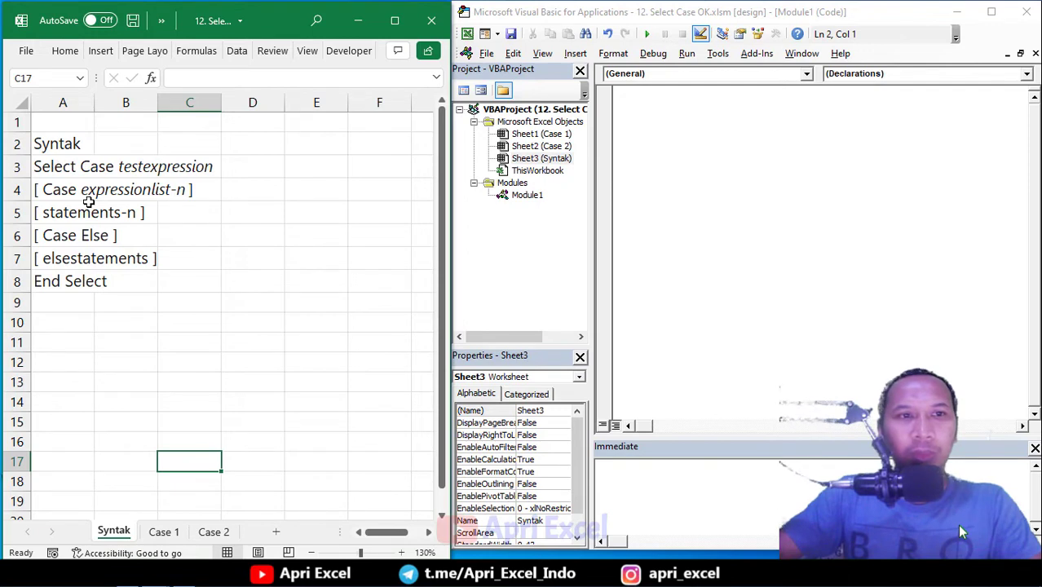
{"action": "left_click", "coordinate": [82, 167]}
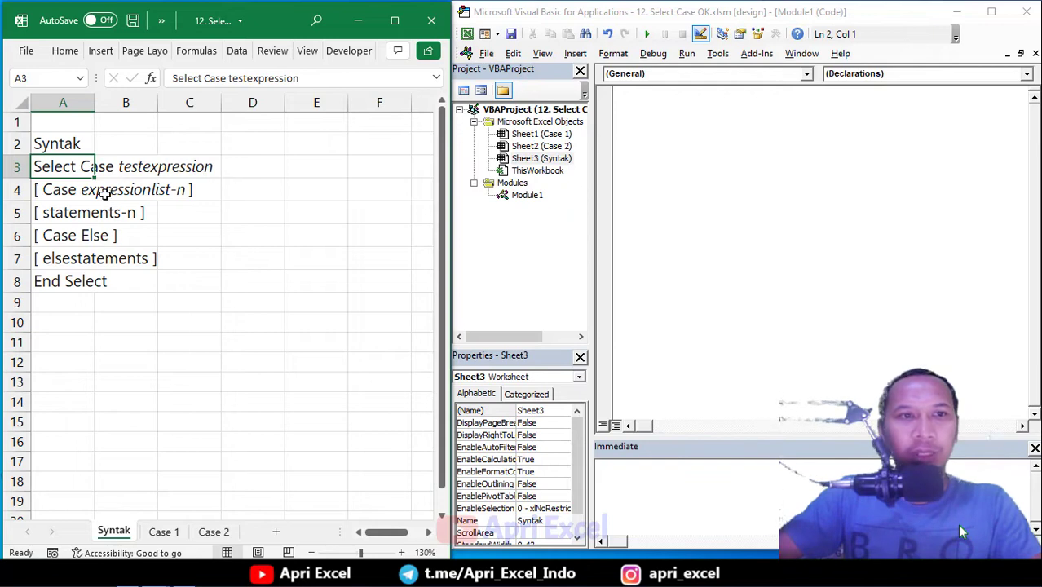
{"action": "left_click", "coordinate": [72, 191]}
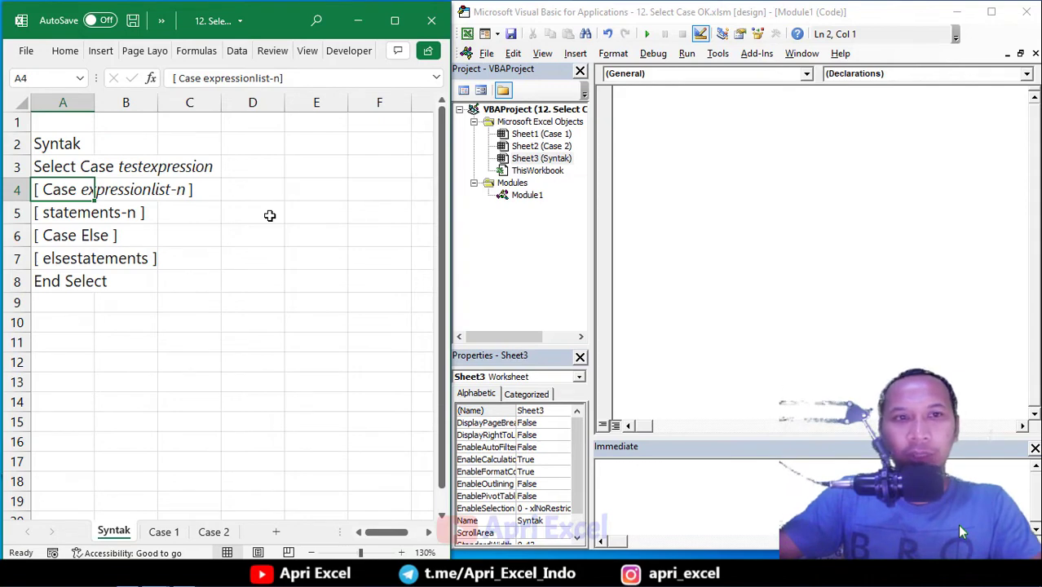
{"action": "left_click", "coordinate": [47, 214]}
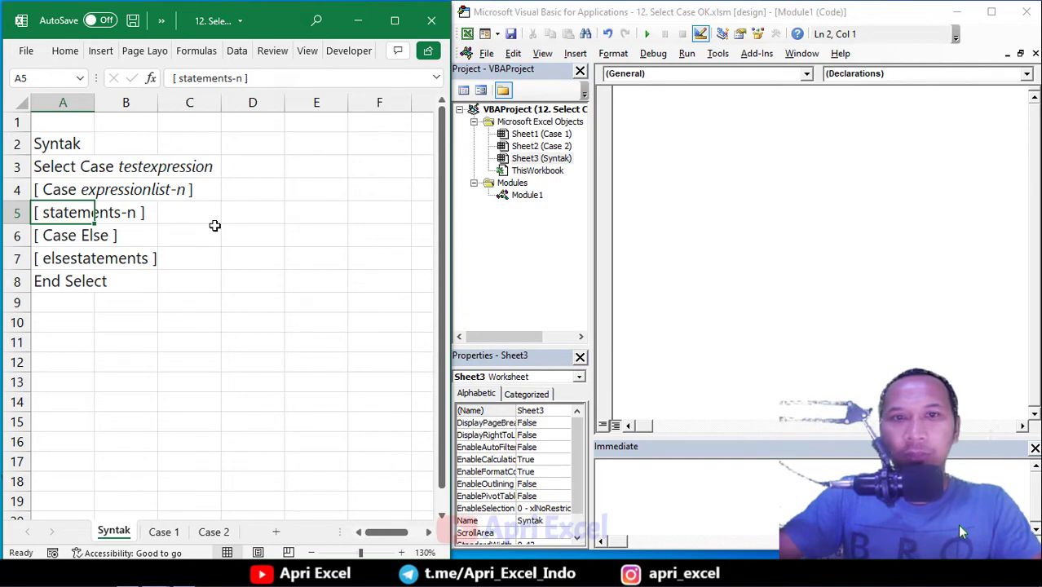
{"action": "left_click", "coordinate": [72, 235]}
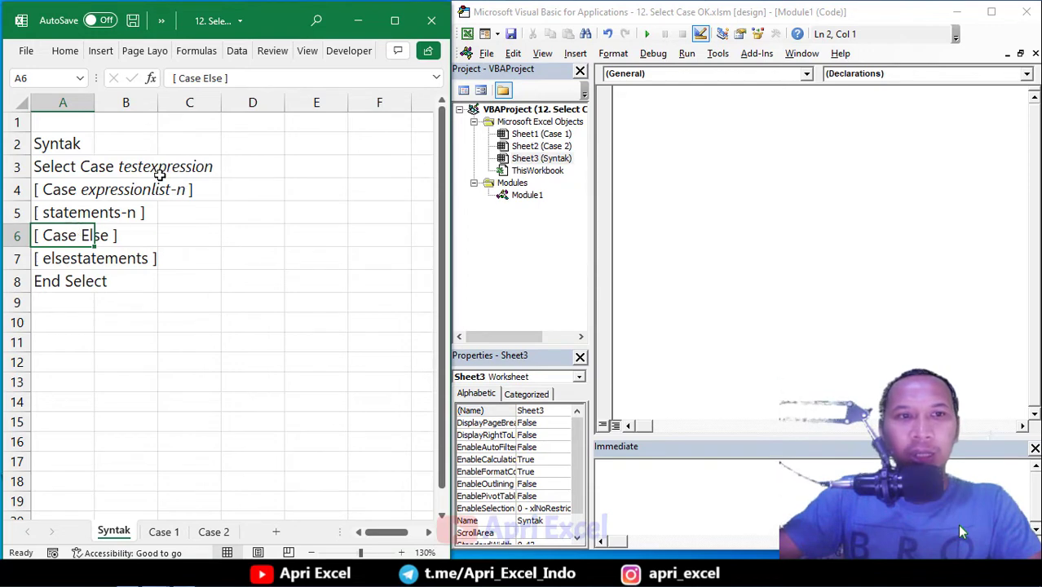
{"action": "left_click", "coordinate": [56, 258]}
{"action": "left_click", "coordinate": [67, 279]}
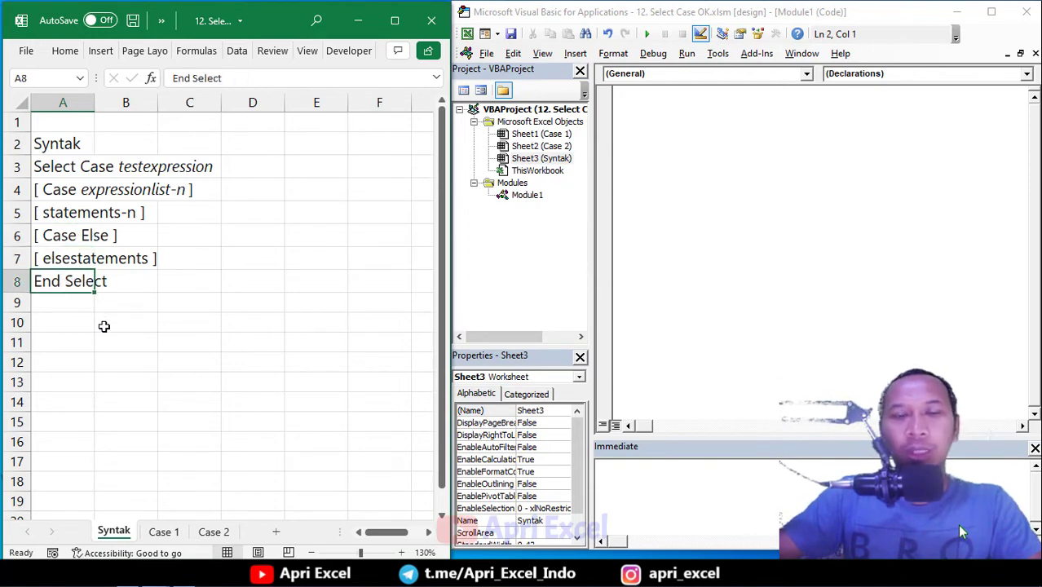
On the Case 1 sheet, point out the Nama entries, the empty Jenis cells and the Buah/Sayur lists
{"action": "left_click", "coordinate": [168, 531]}
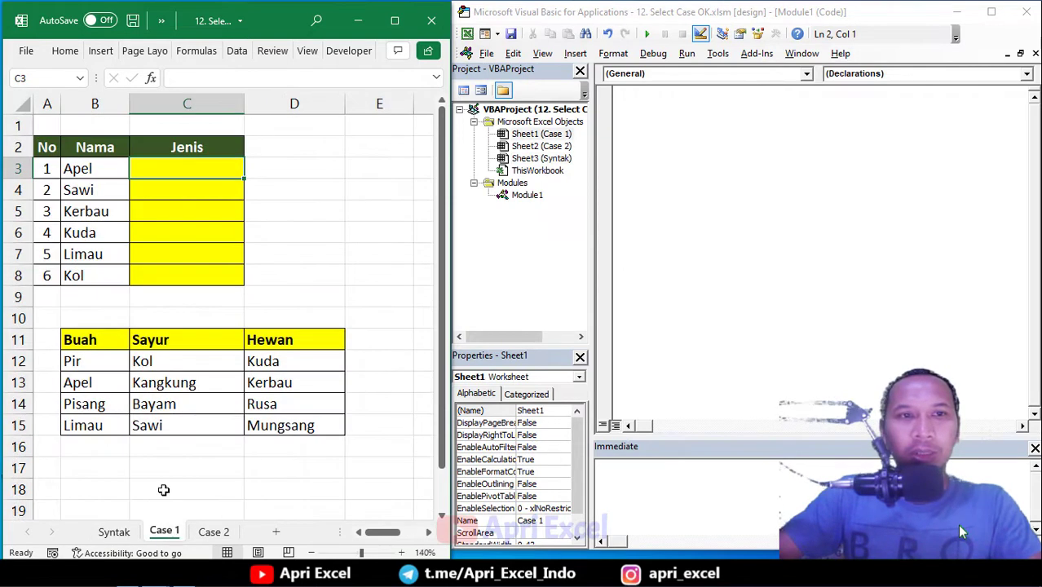
{"action": "left_click", "coordinate": [80, 170]}
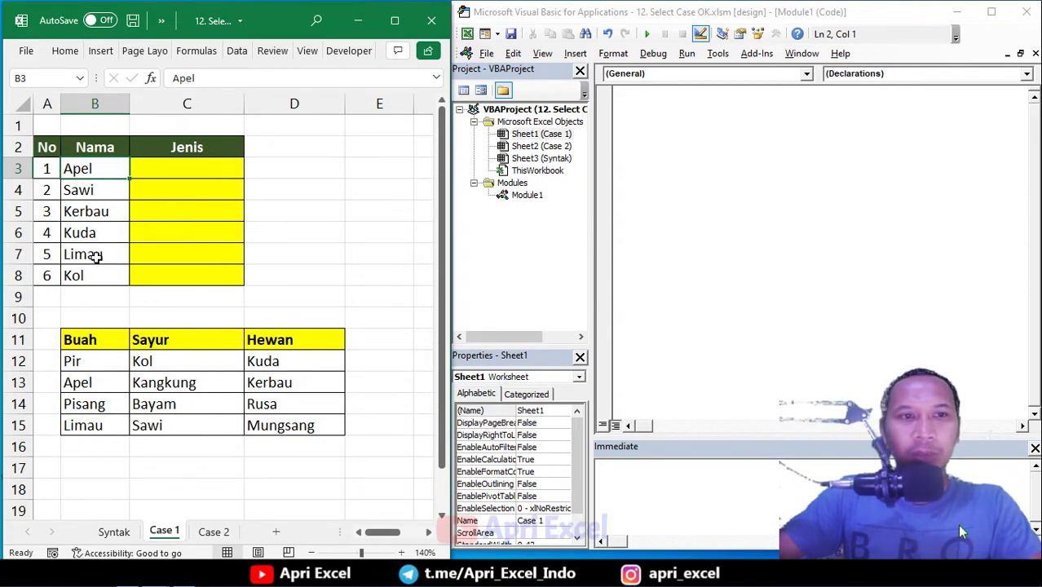
{"action": "left_click", "coordinate": [179, 173]}
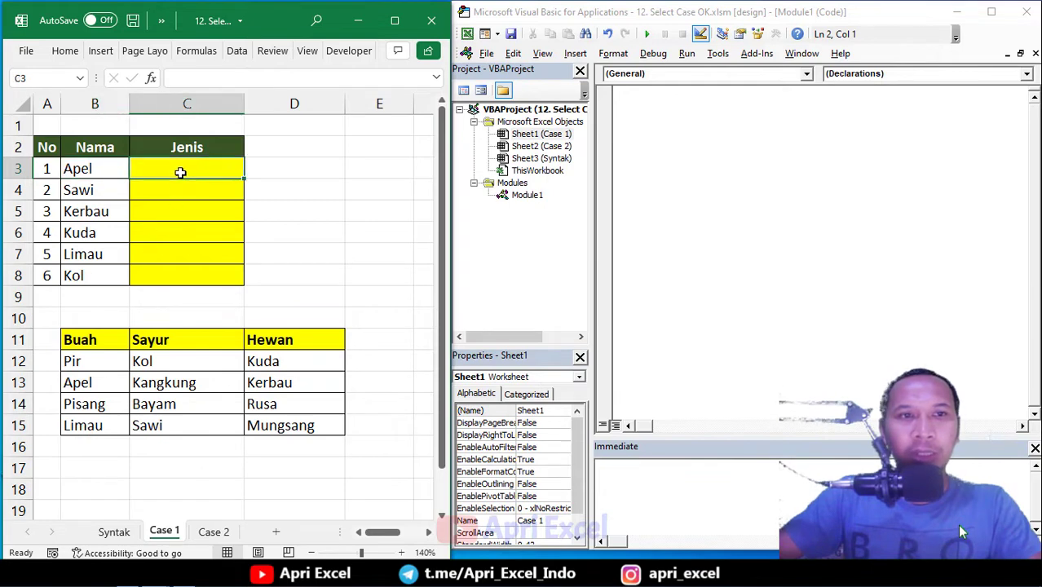
{"action": "left_click_drag", "start_coordinate": [106, 360], "coordinate": [228, 388]}
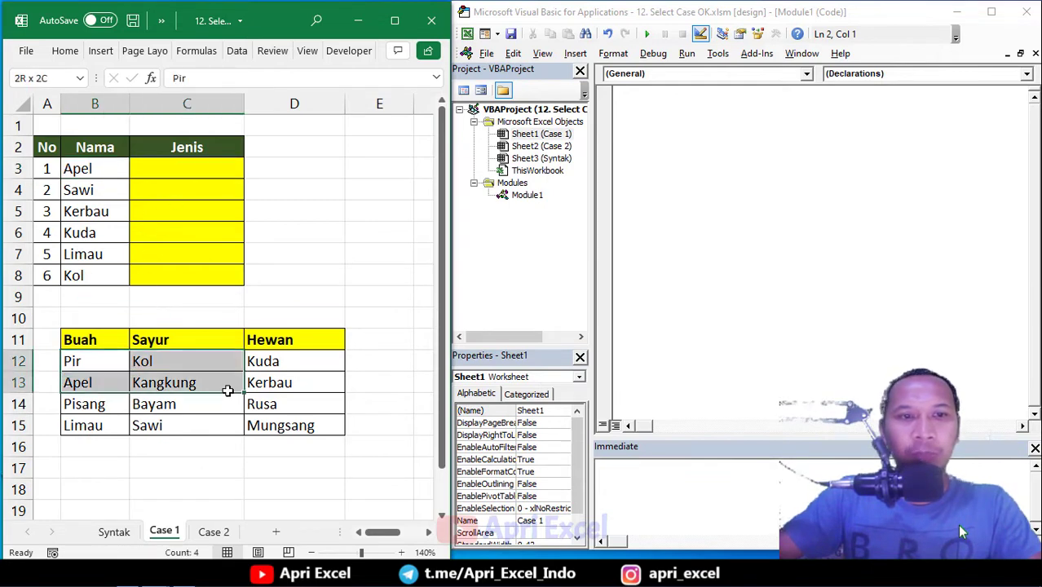
{"action": "left_click", "coordinate": [100, 380]}
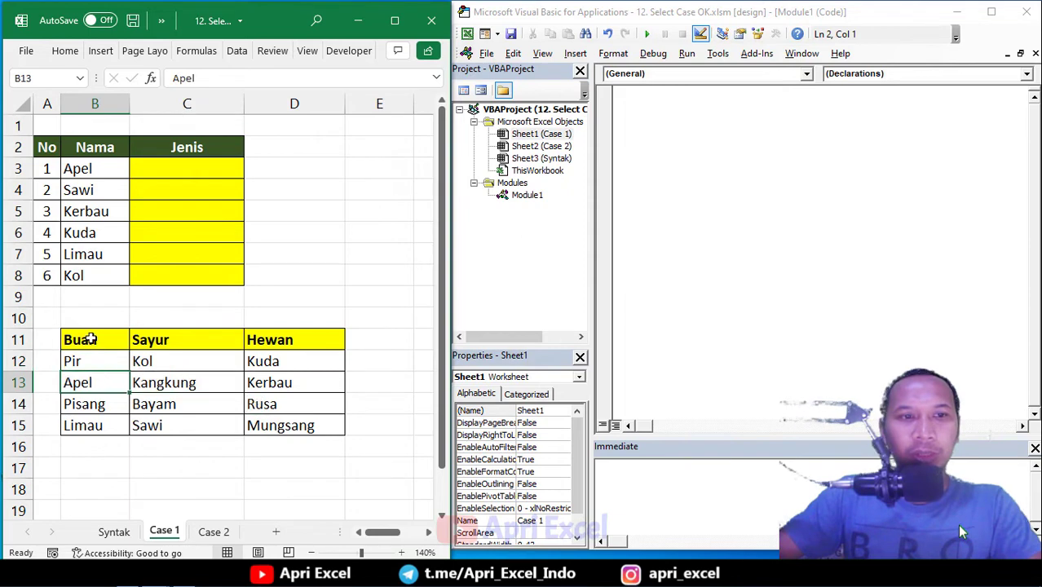
{"action": "left_click", "coordinate": [94, 192]}
{"action": "left_click", "coordinate": [181, 423]}
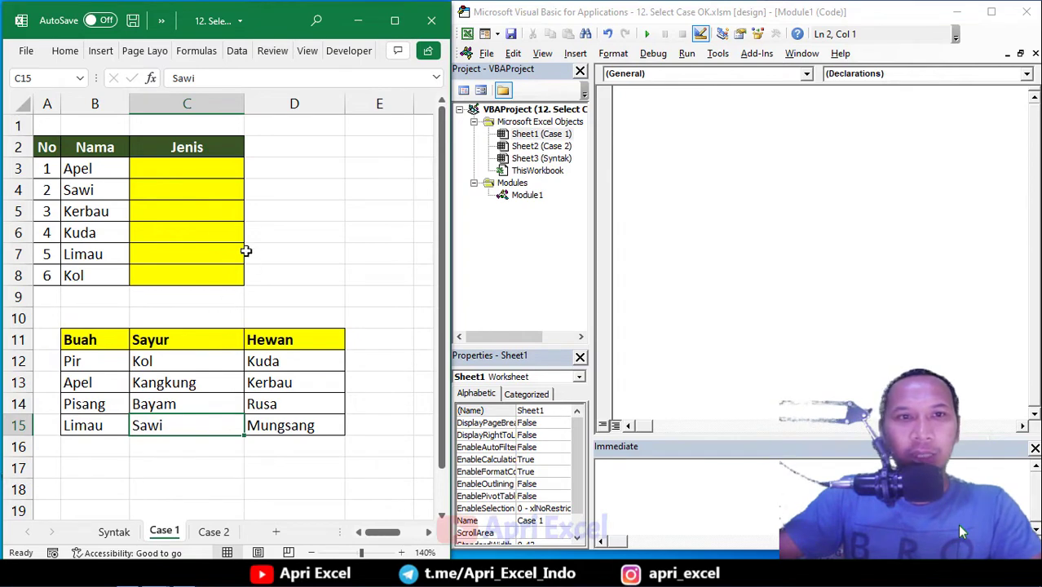
Write Sub select_case_1 in Module1 with Select Case Range("B3") and begin a Case line
{"action": "left_click", "coordinate": [629, 107]}
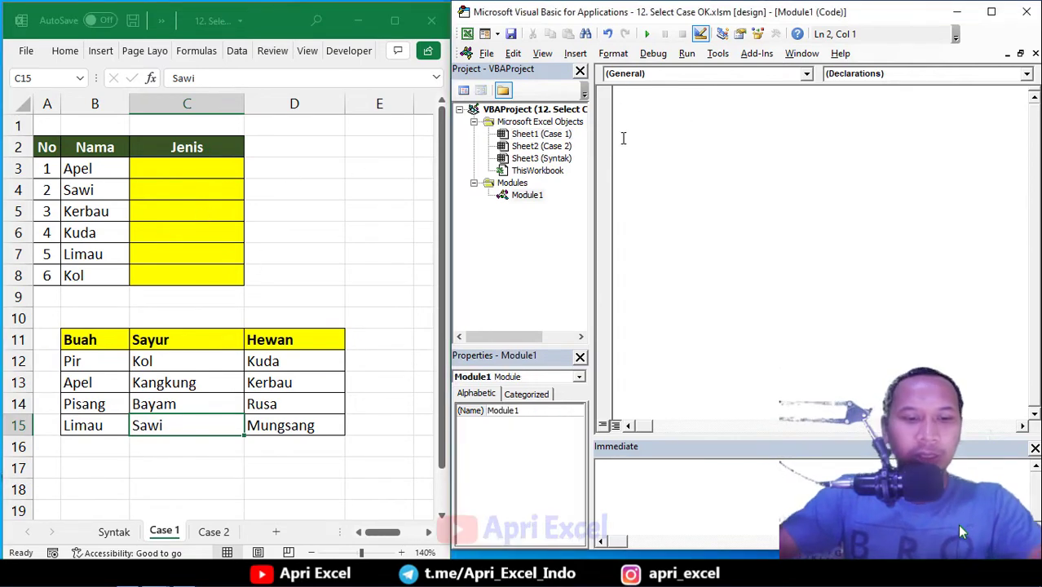
{"action": "type", "text": "sub "}
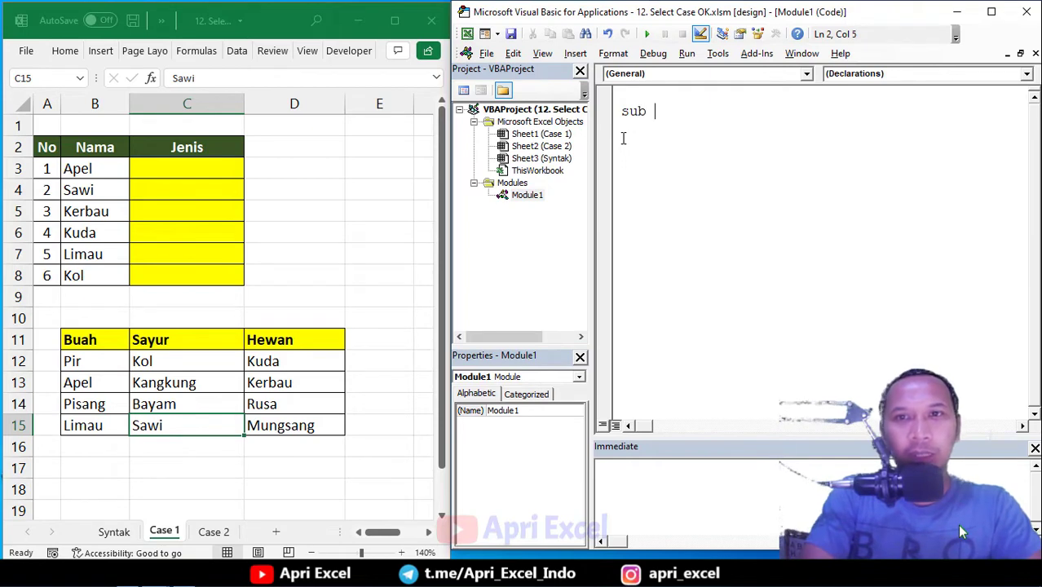
{"action": "type", "text": "select"}
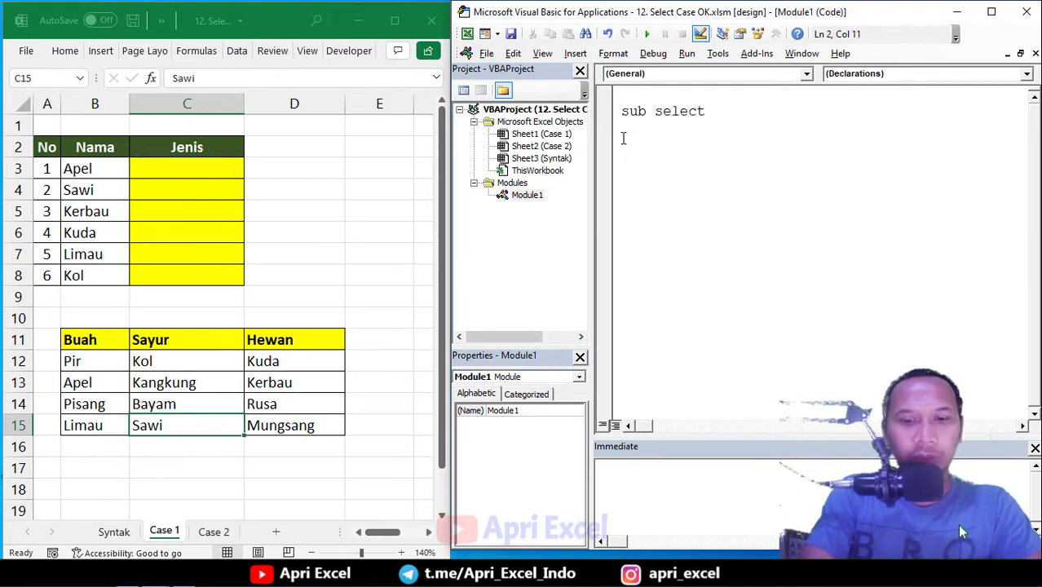
{"action": "type", "text": "_case_1("}
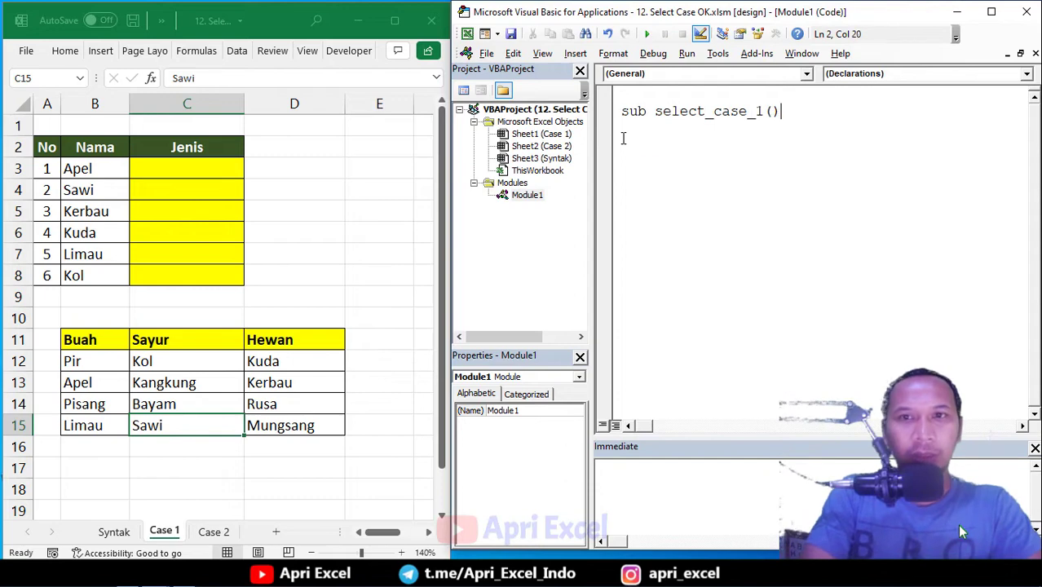
{"action": "key", "text": "Return"}
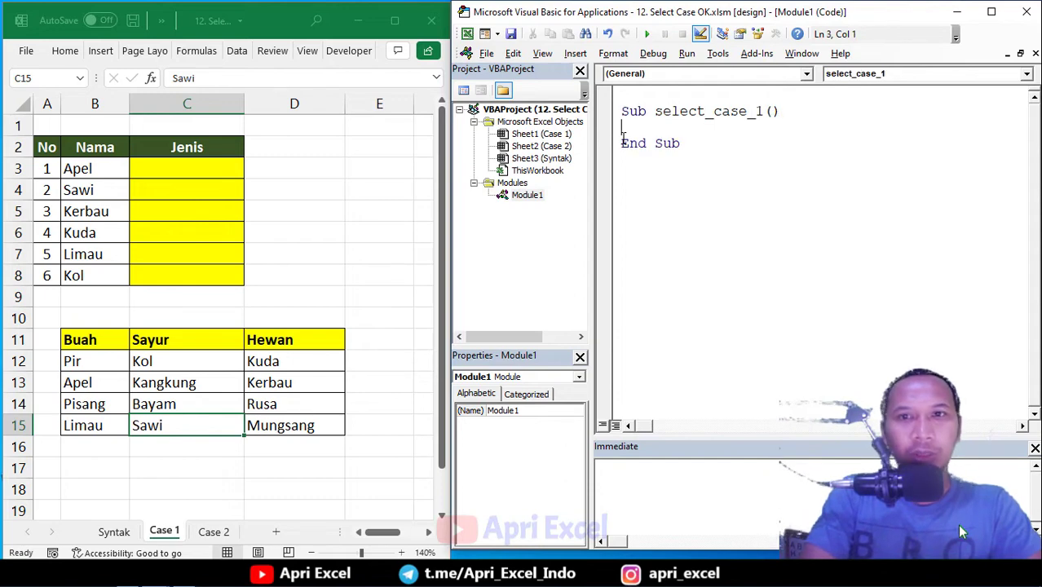
{"action": "type", "text": "select cas"}
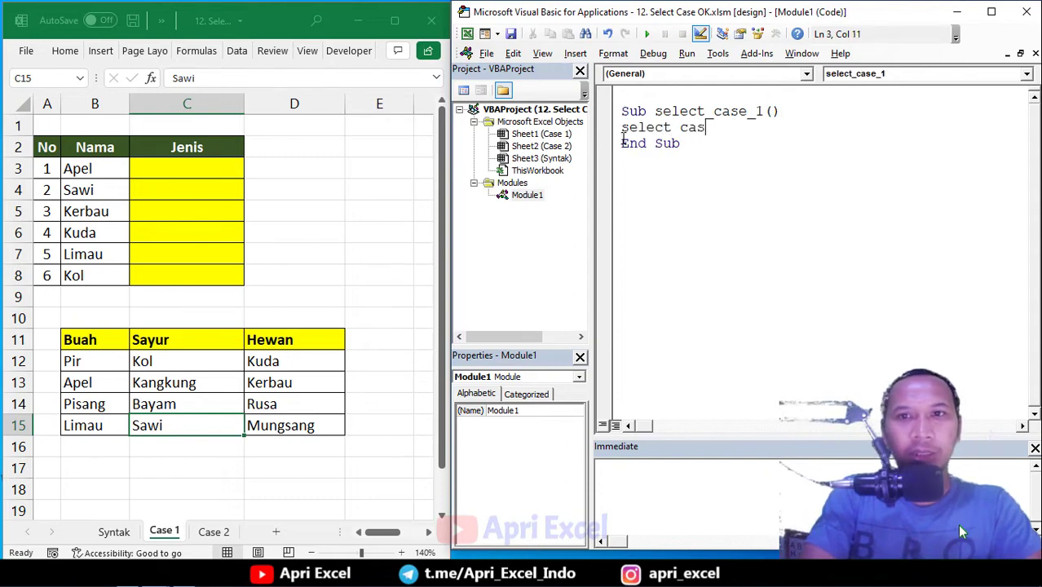
{"action": "type", "text": "e"}
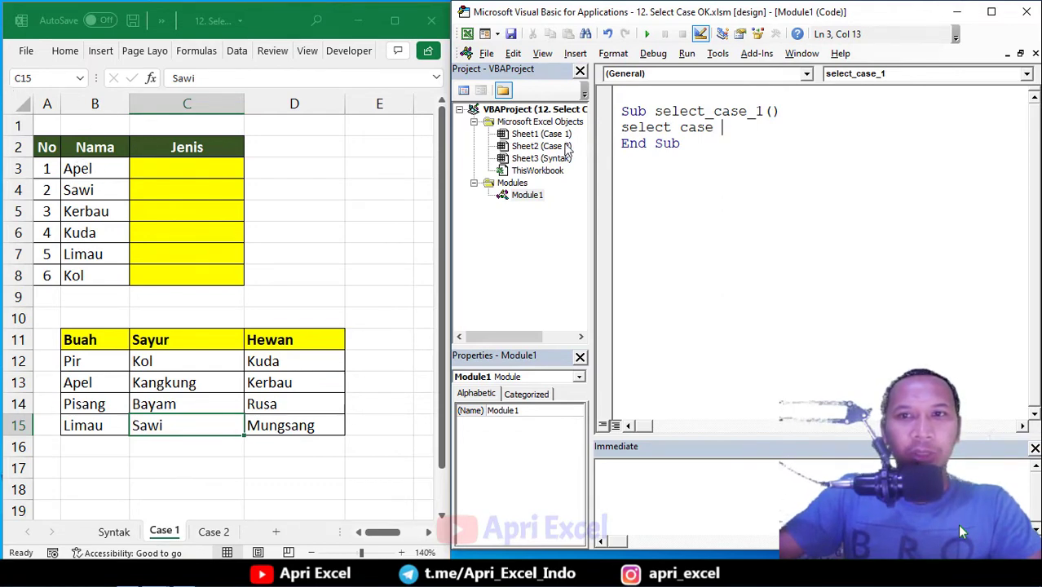
{"action": "type", "text": "range"}
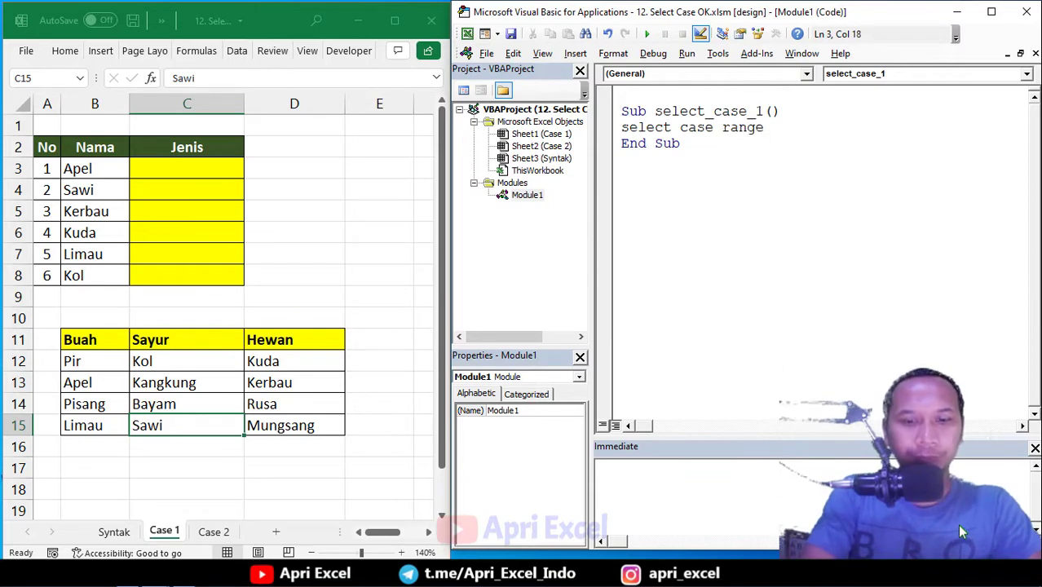
{"action": "type", "text": "(\"B3\")"}
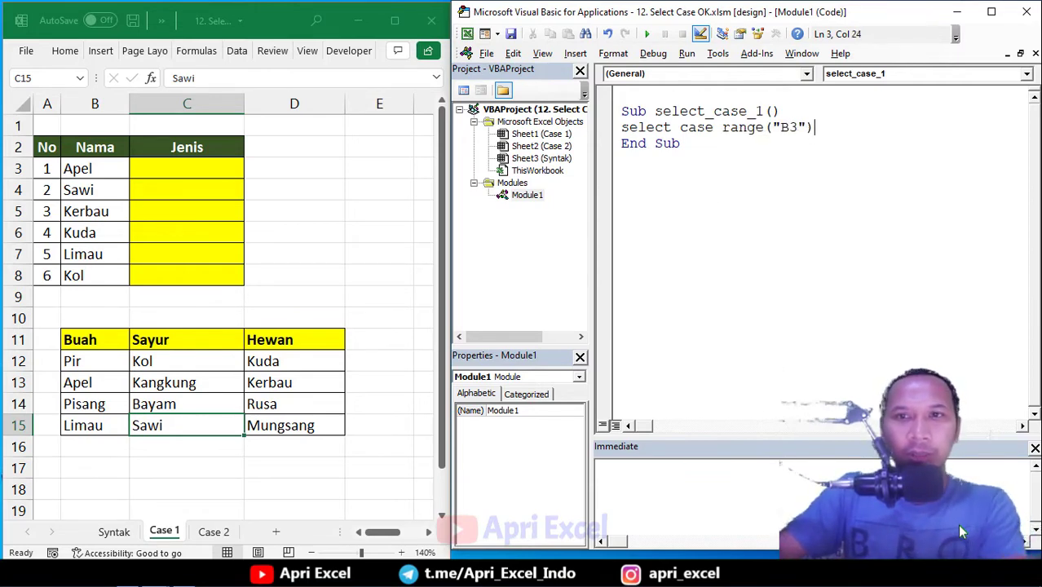
{"action": "key", "text": "Return"}
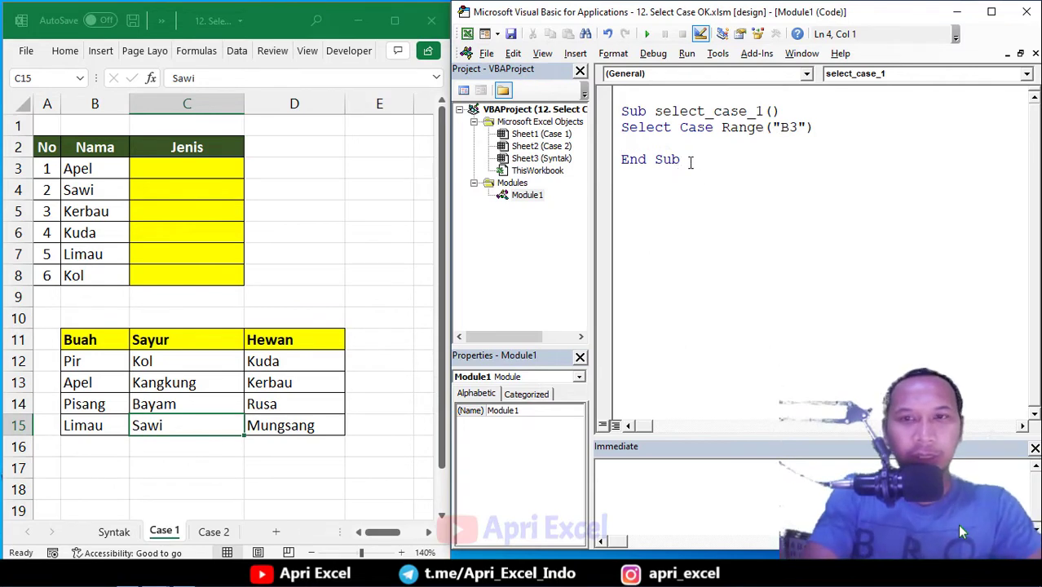
{"action": "type", "text": "case"}
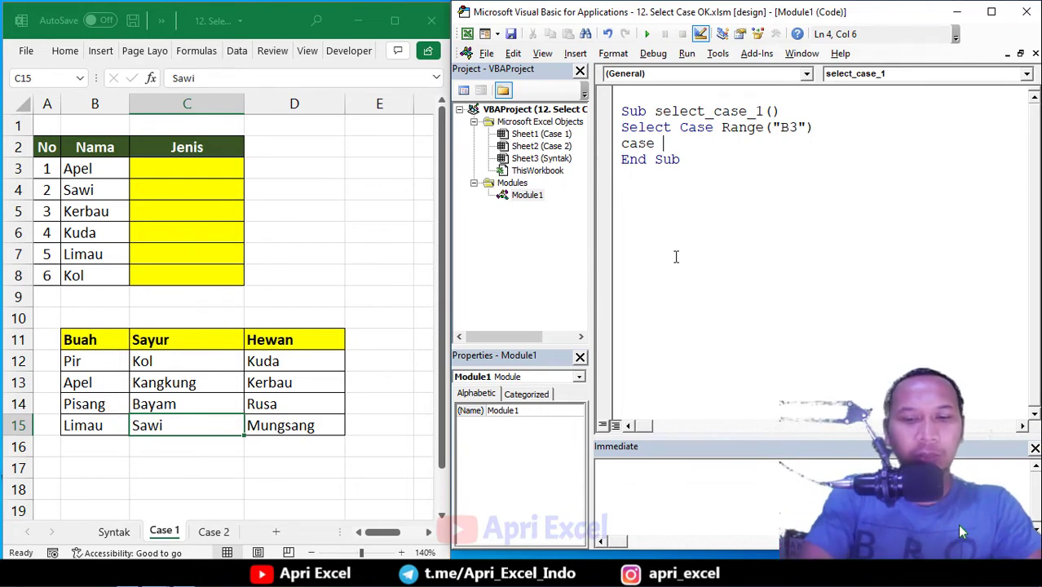
Make the Case match "Pir", "Apel", "Pisang", "Limau" and set Range("C3").Value to "Buah"
{"action": "type", "text": "\"Pir"}
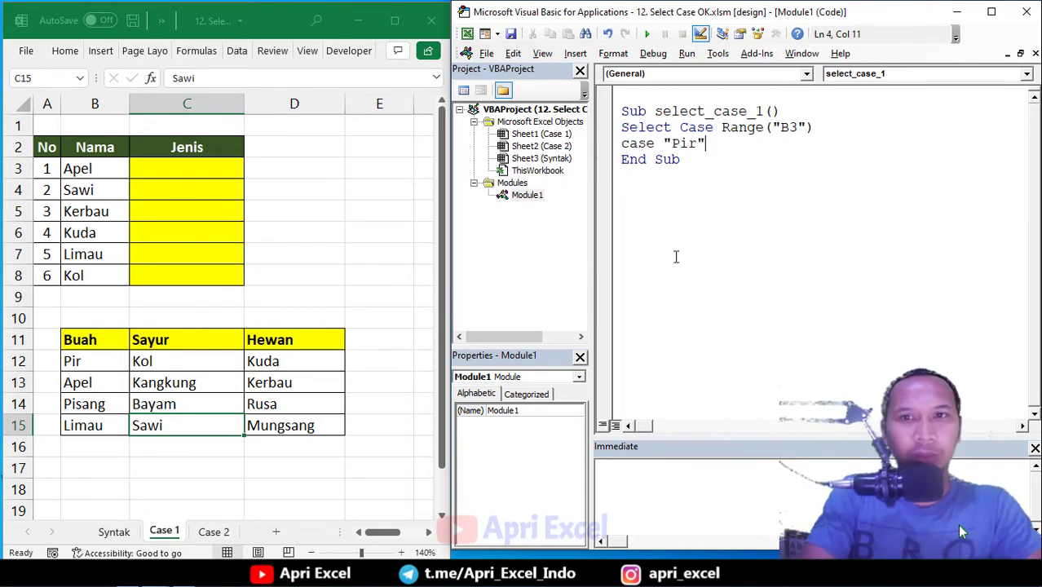
{"action": "type", "text": "\", \""}
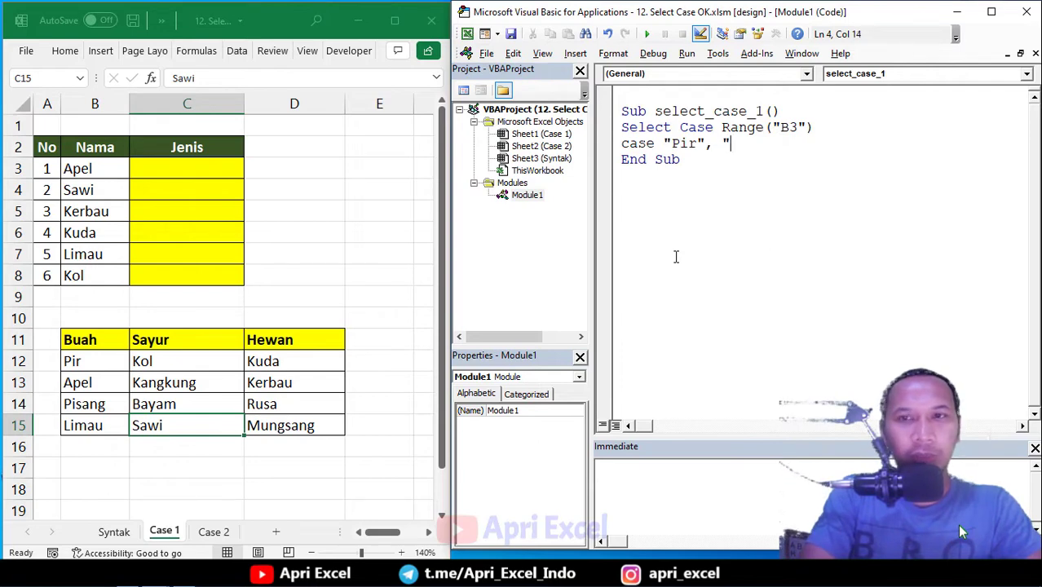
{"action": "type", "text": "Apel\", "}
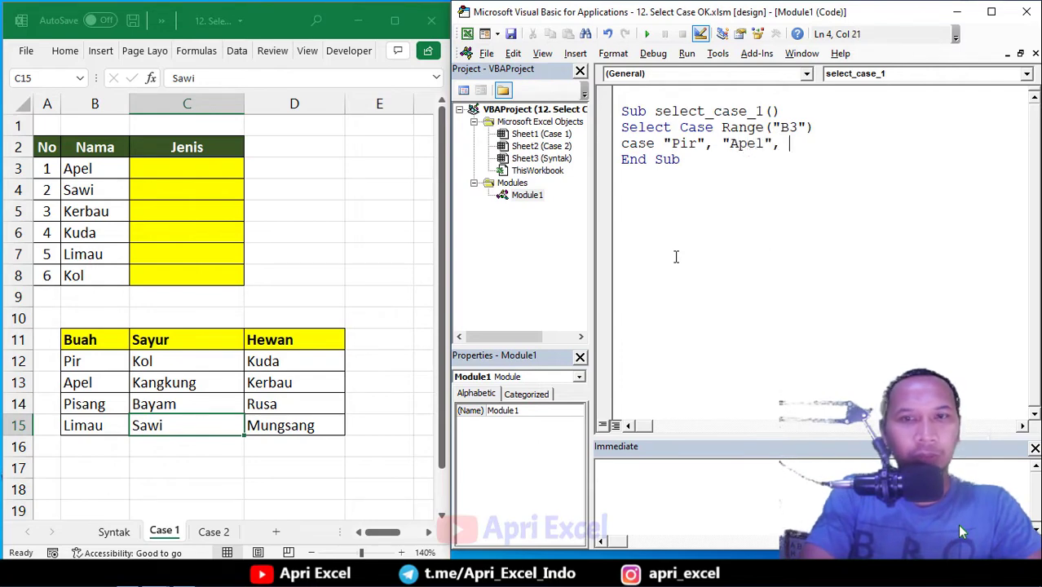
{"action": "type", "text": "\"Pisang"}
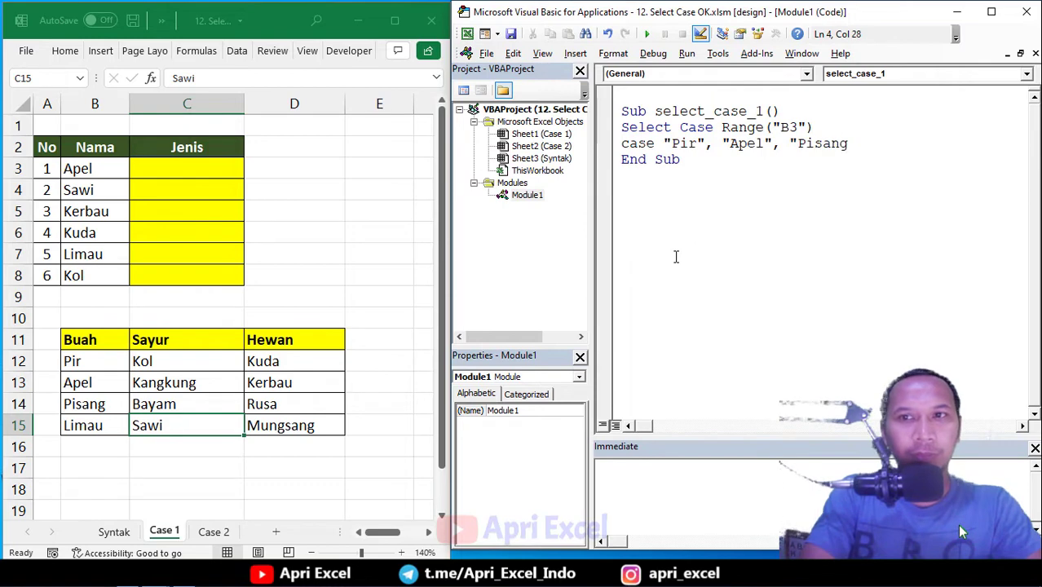
{"action": "type", "text": "\", \"Limau"}
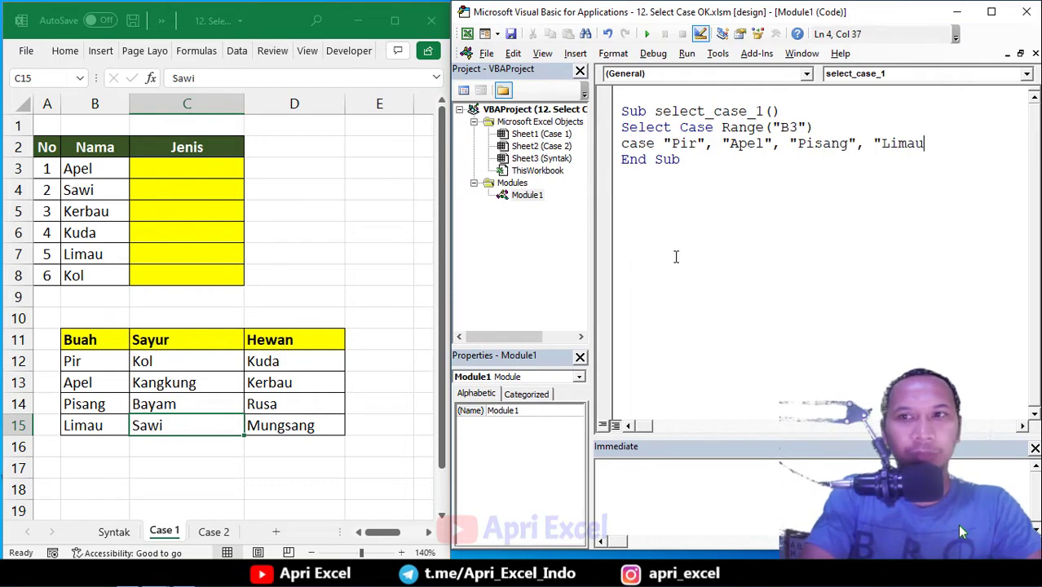
{"action": "key", "text": "Return"}
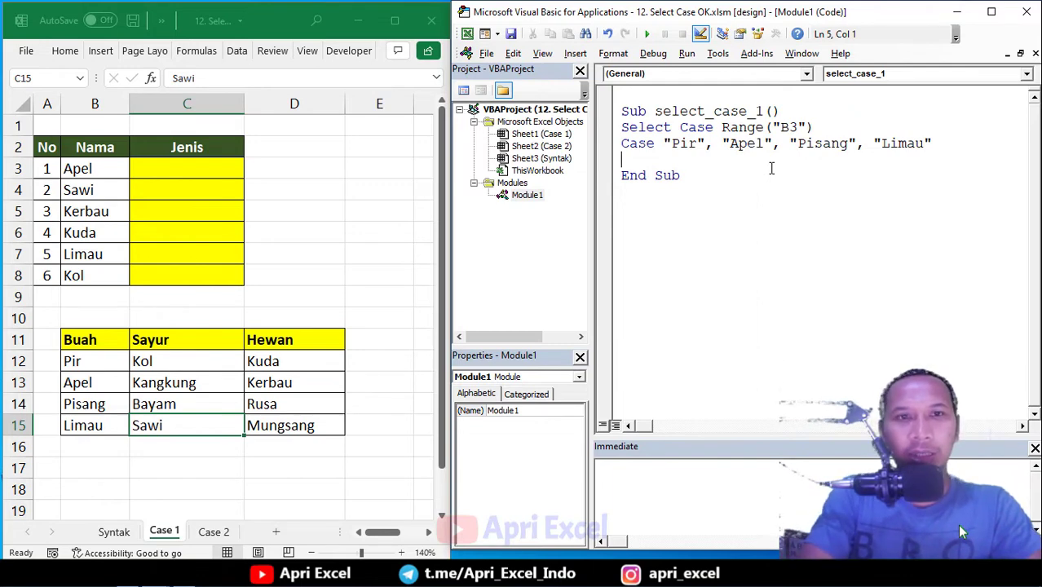
{"action": "type", "text": "Ran"}
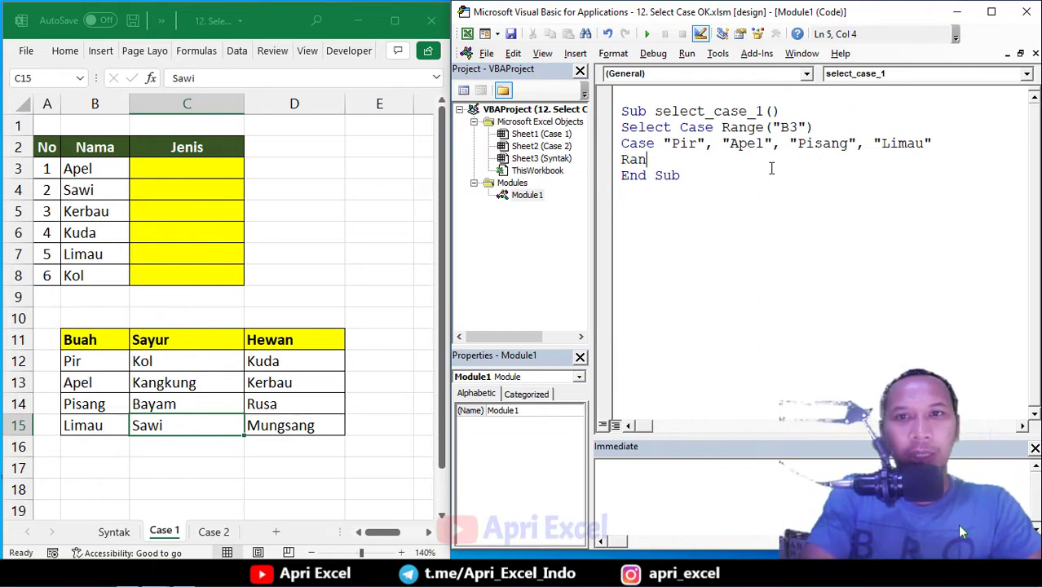
{"action": "type", "text": "ge("}
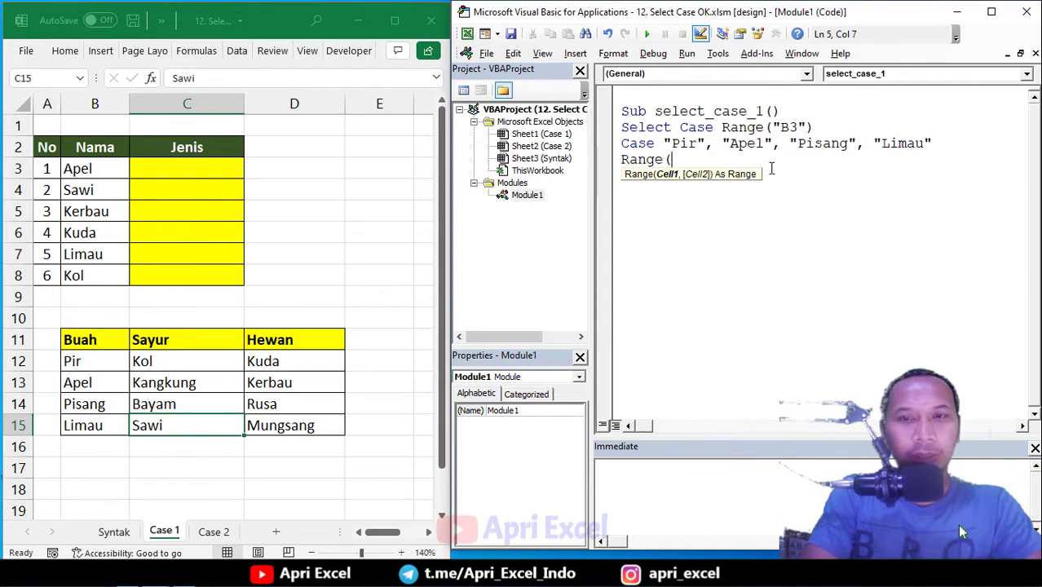
{"action": "type", "text": "\"C3"}
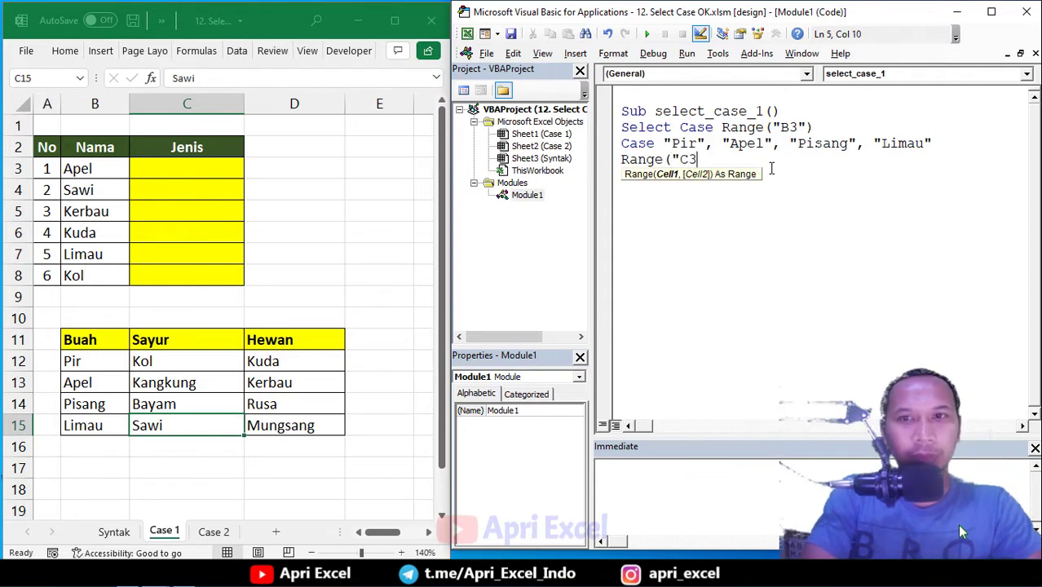
{"action": "type", "text": "\")"}
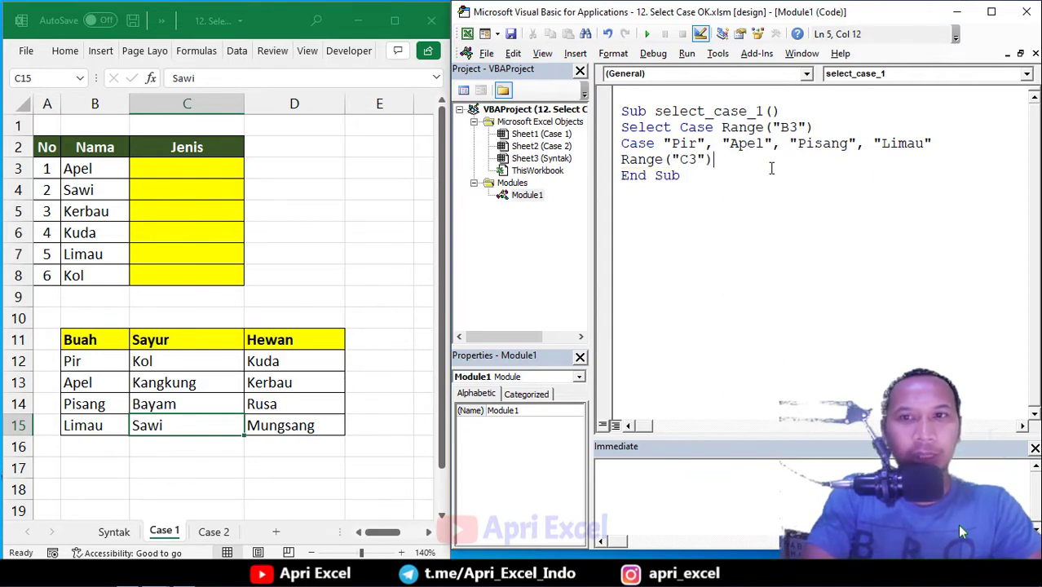
{"action": "type", "text": ".value "}
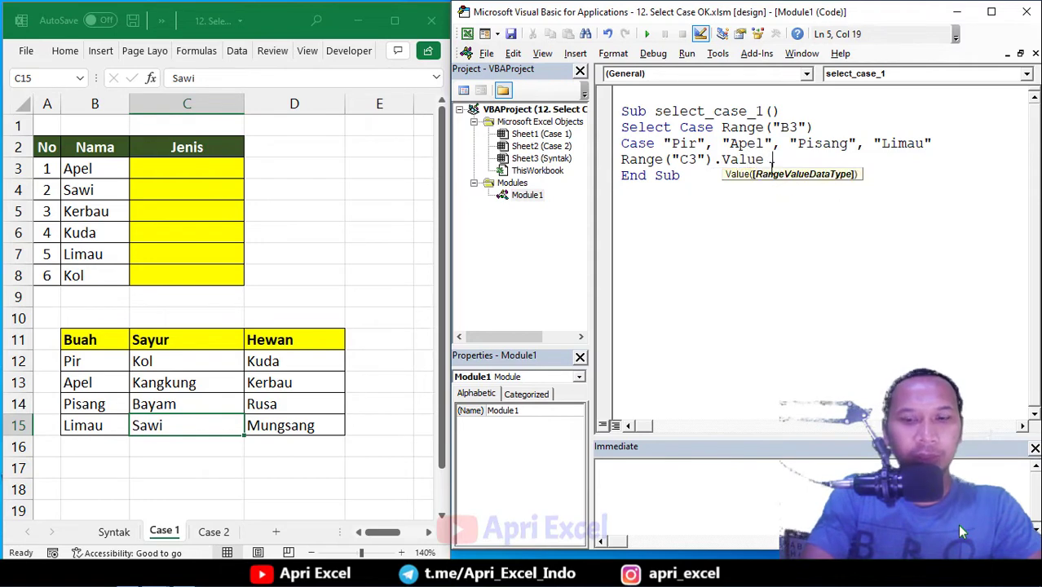
{"action": "type", "text": "= \""}
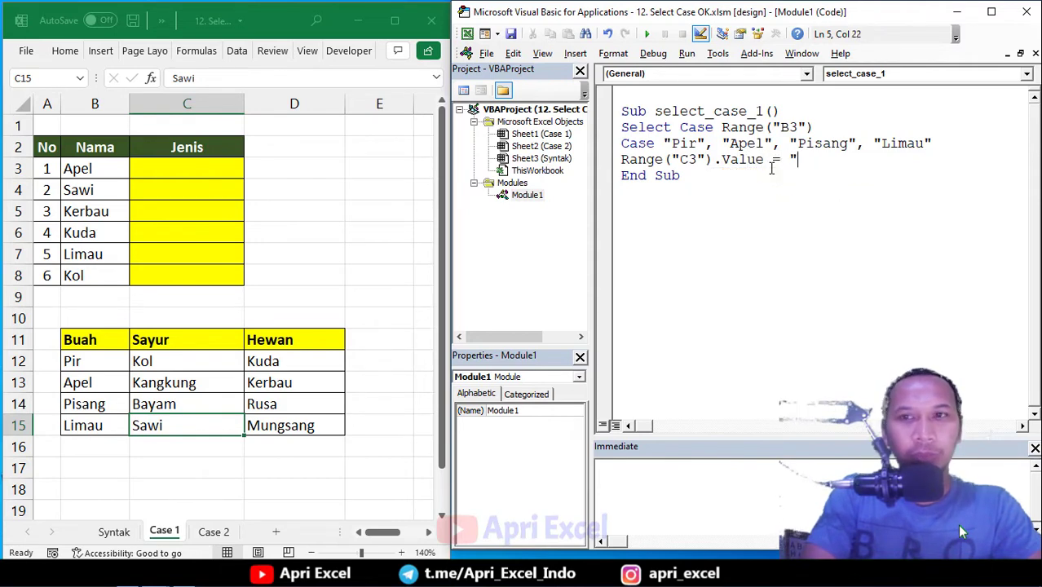
{"action": "type", "text": "Buah\""}
Close the block with End Select and run the macro so C3 shows Buah
{"action": "key", "text": "Return"}
{"action": "type", "text": "End Select"}
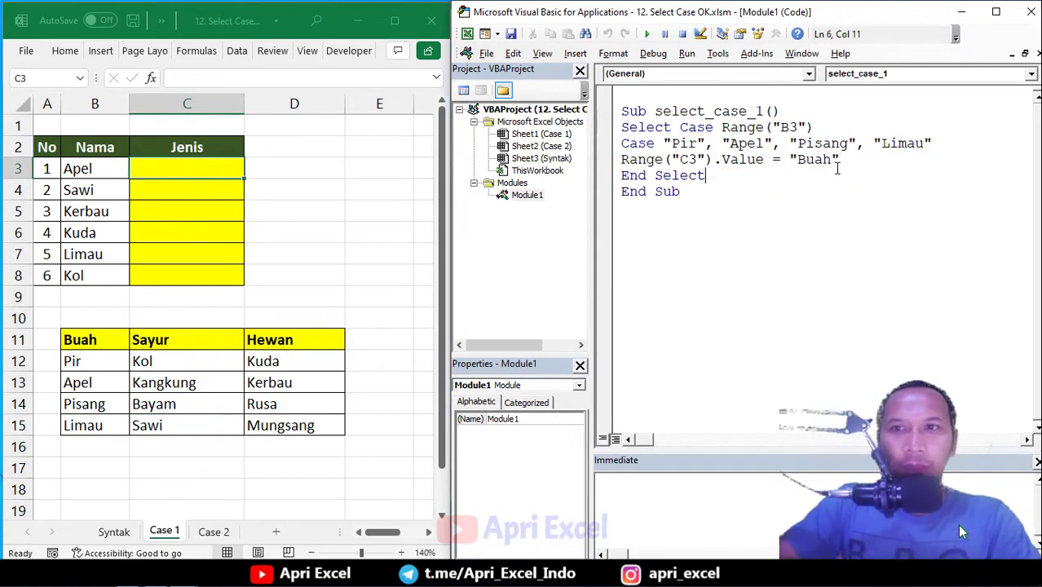
{"action": "left_click", "coordinate": [647, 33]}
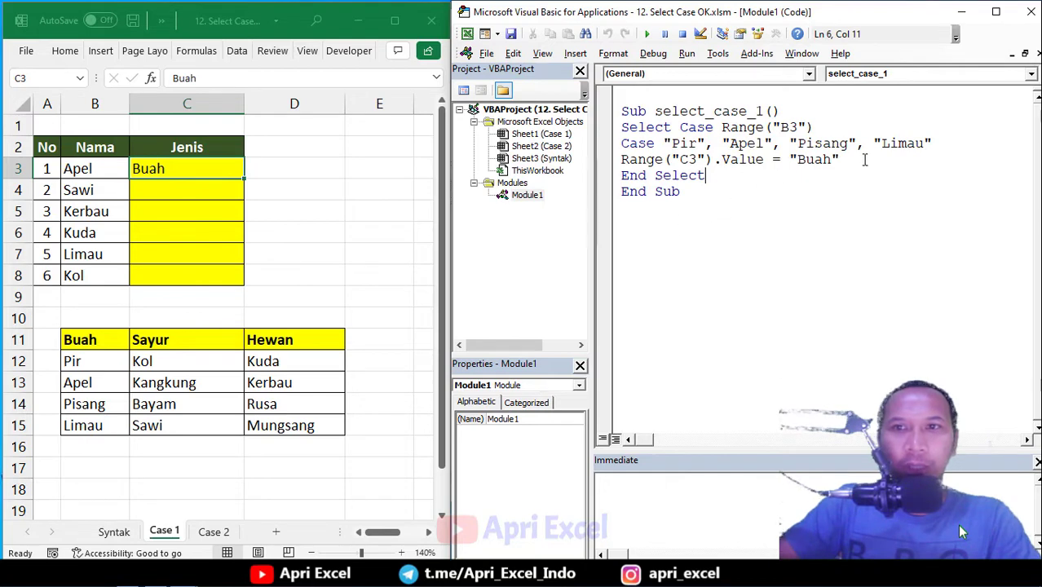
{"action": "left_click", "coordinate": [831, 160]}
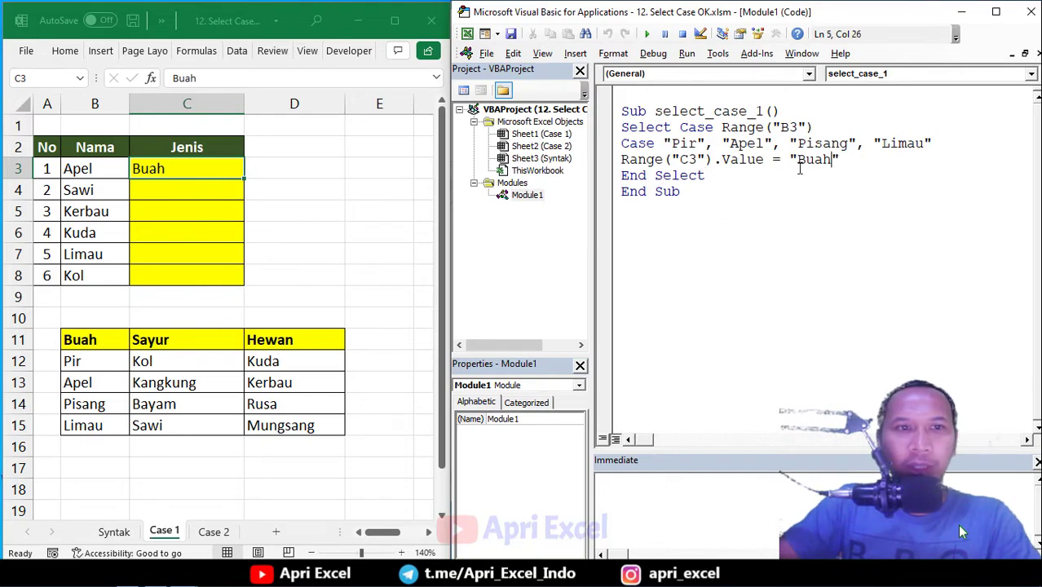
Duplicate the fruit case as a Kol, Kangkung, Bayam, Sawi case that writes "Sayur"
{"action": "left_click", "coordinate": [848, 159]}
{"action": "key", "text": "Return"}
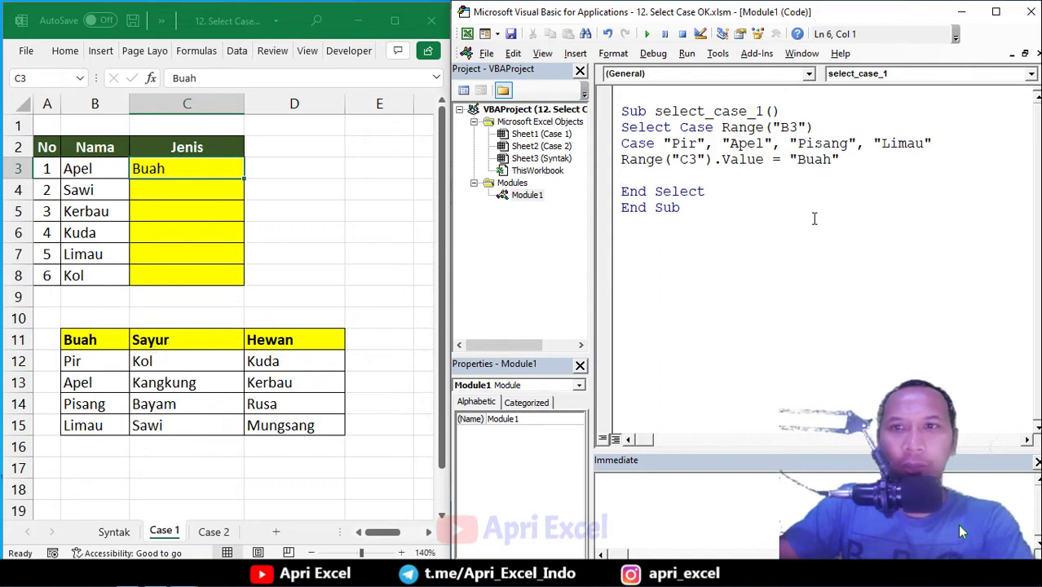
{"action": "left_click_drag", "start_coordinate": [848, 160], "coordinate": [616, 147]}
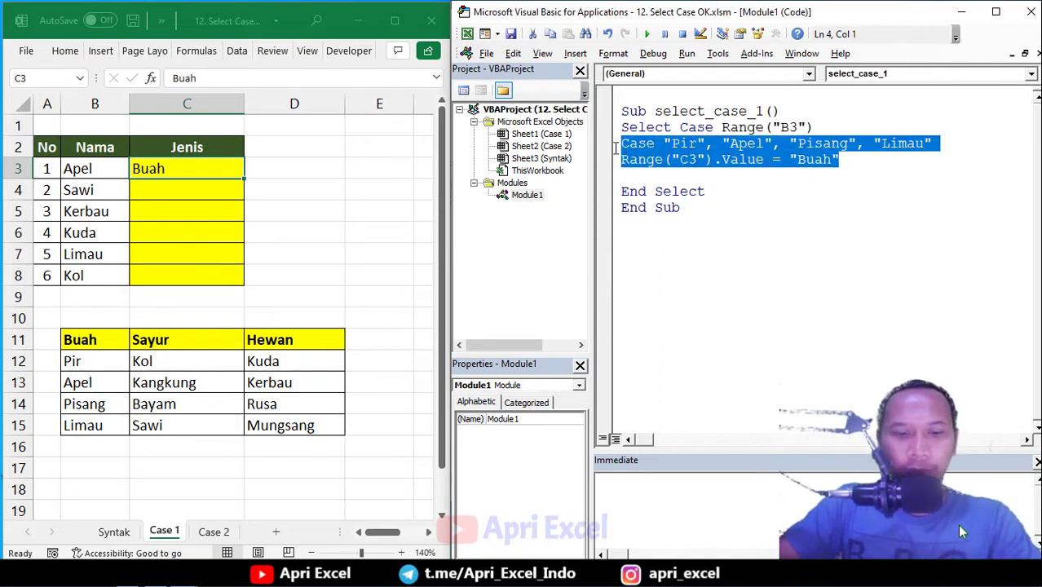
{"action": "key", "text": "ctrl+c"}
{"action": "left_click", "coordinate": [663, 172]}
{"action": "key", "text": "ctrl+v"}
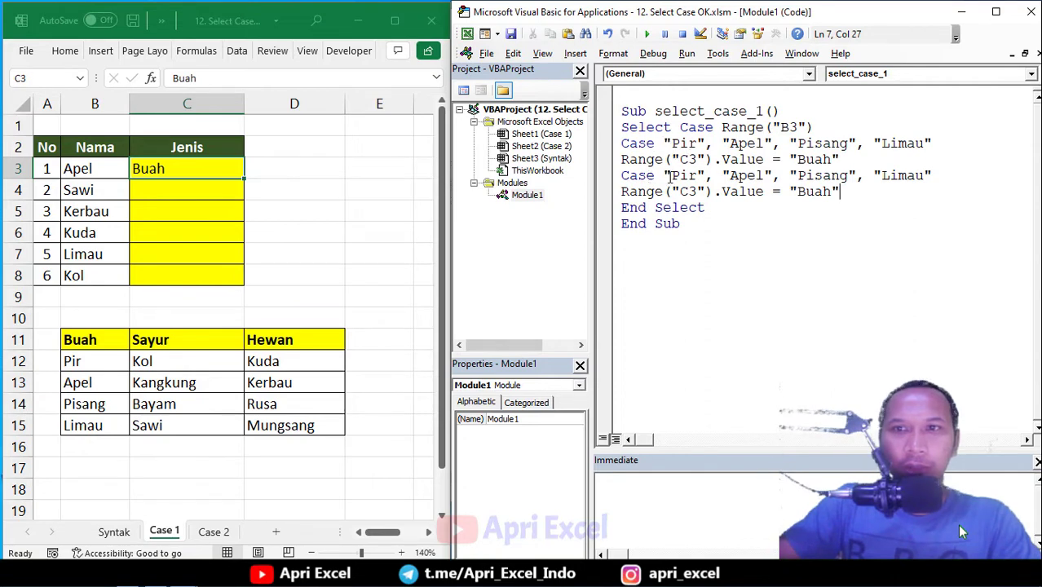
{"action": "left_click_drag", "start_coordinate": [671, 176], "coordinate": [939, 177]}
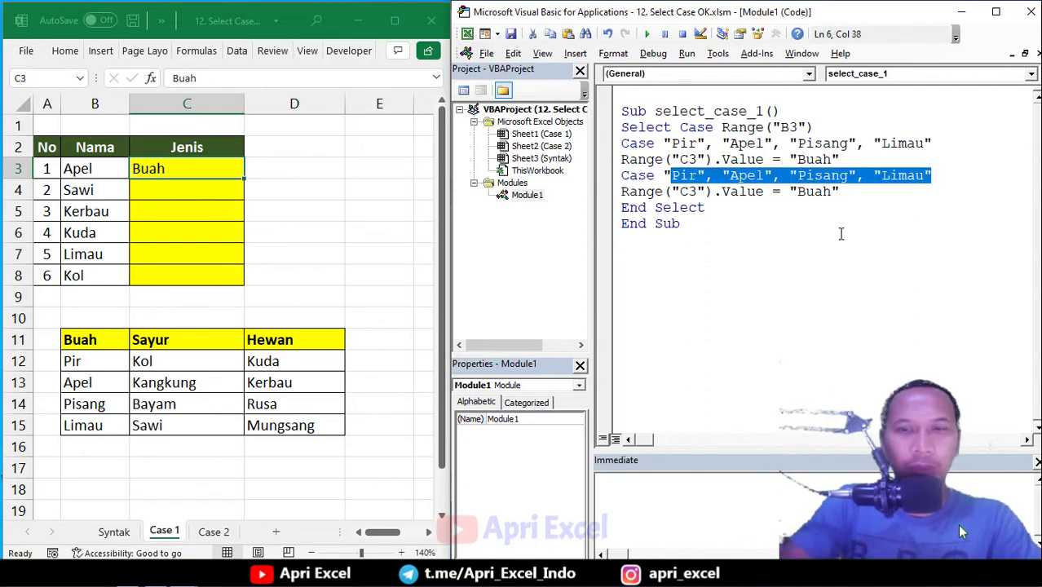
{"action": "type", "text": "Kol\","}
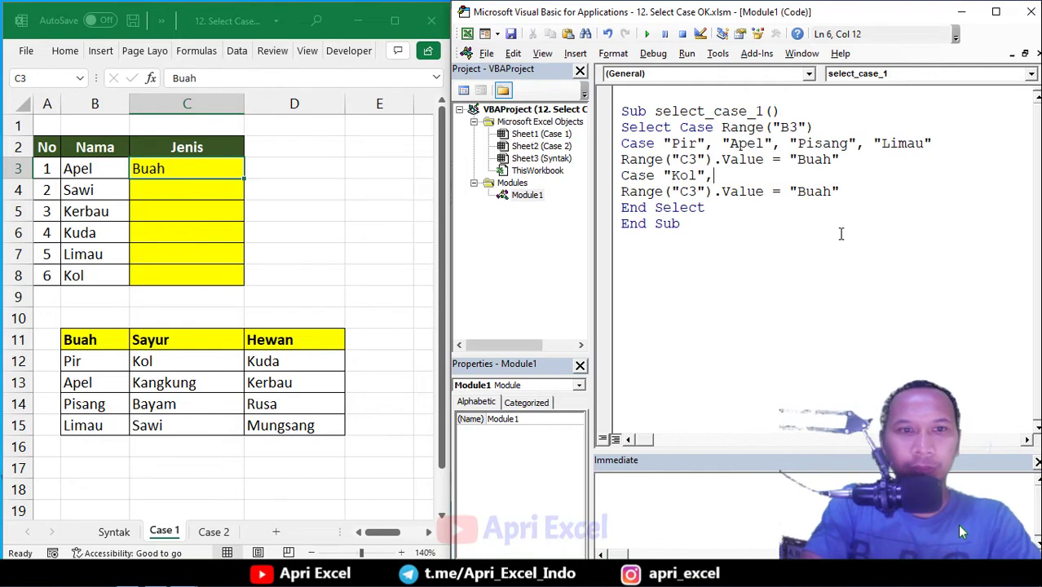
{"action": "type", "text": " \"Kangkung"}
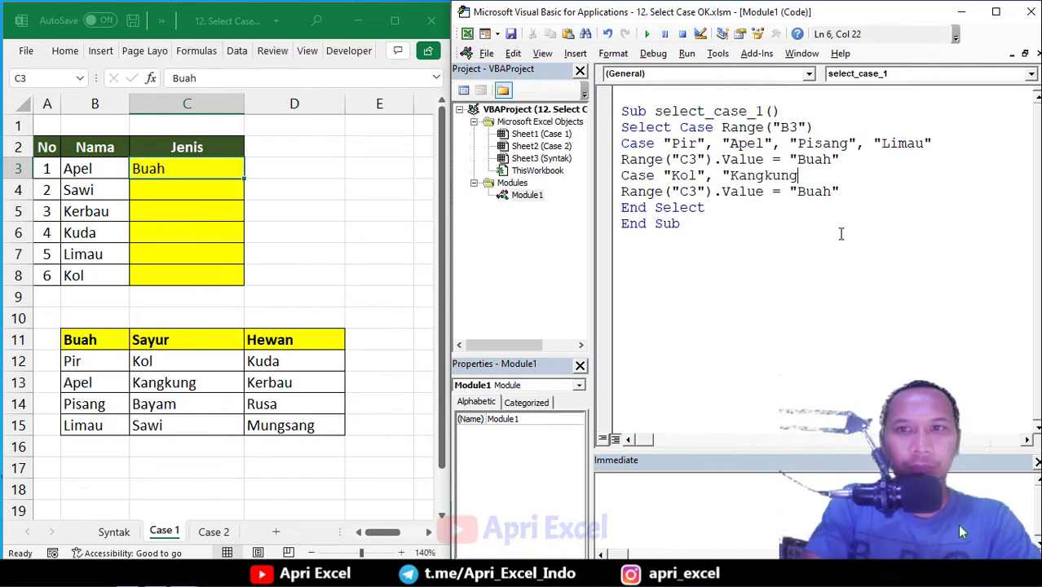
{"action": "type", "text": "\","}
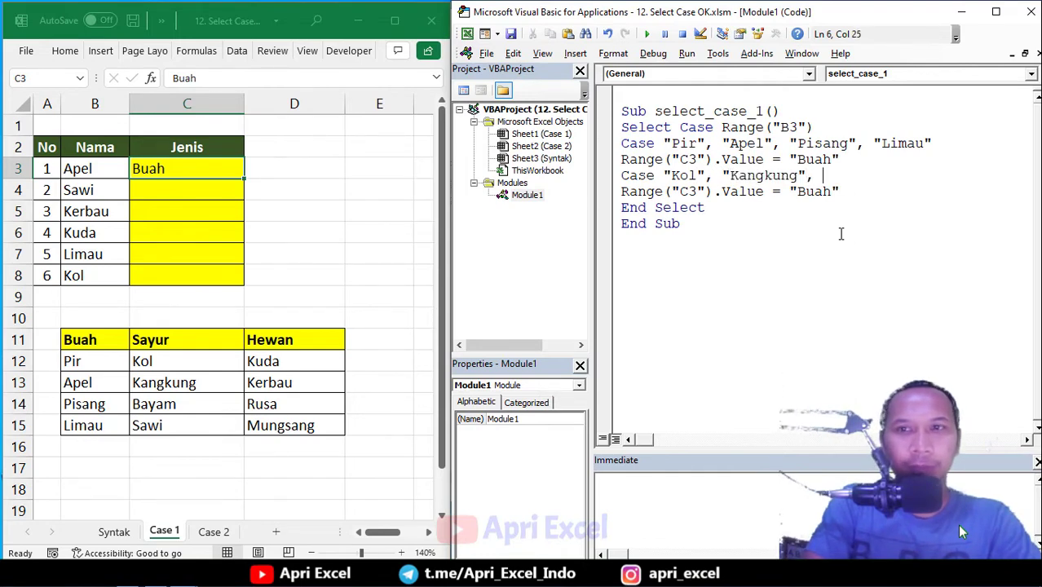
{"action": "type", "text": "\"Bayam\" ,"}
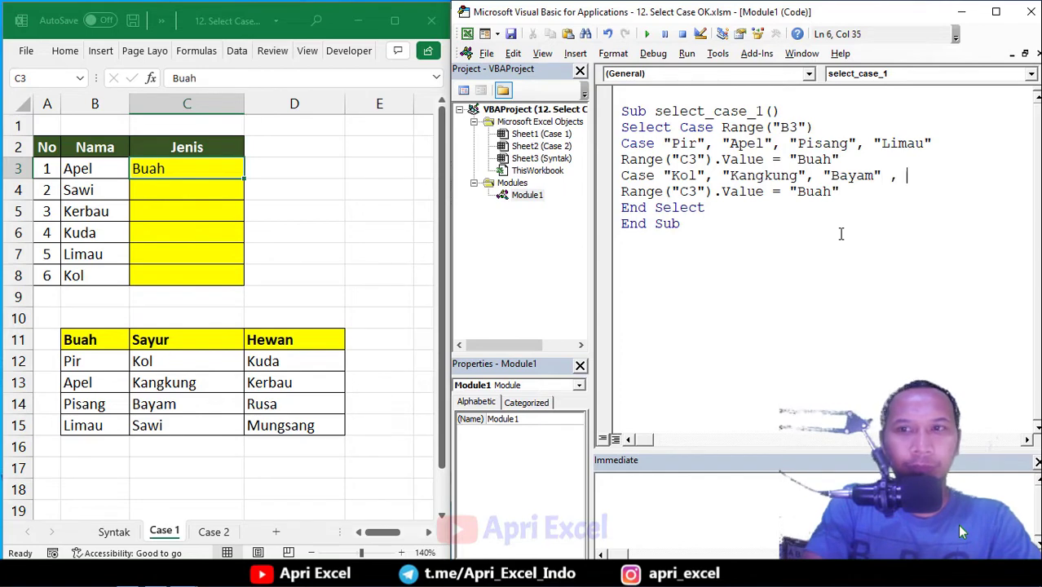
{"action": "type", "text": "\"sawi\""}
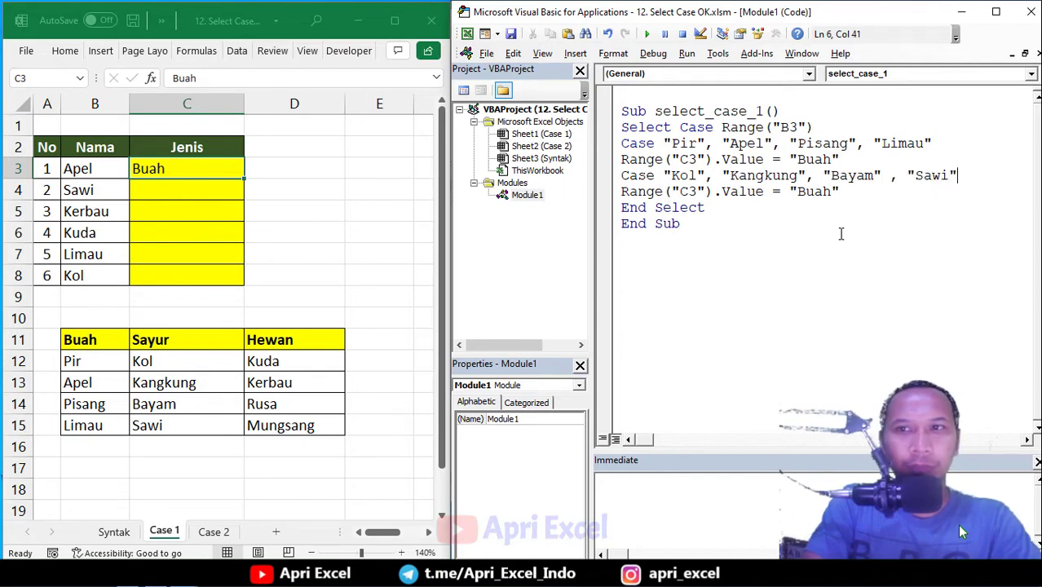
{"action": "key", "text": "Down"}
{"action": "key", "text": "Down"}
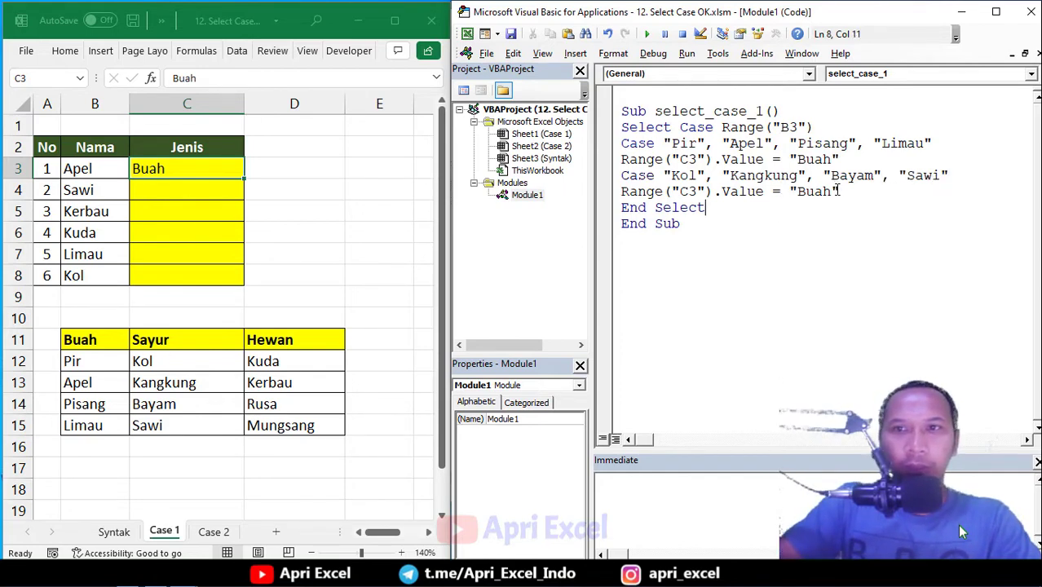
{"action": "left_click_drag", "start_coordinate": [830, 191], "coordinate": [796, 191]}
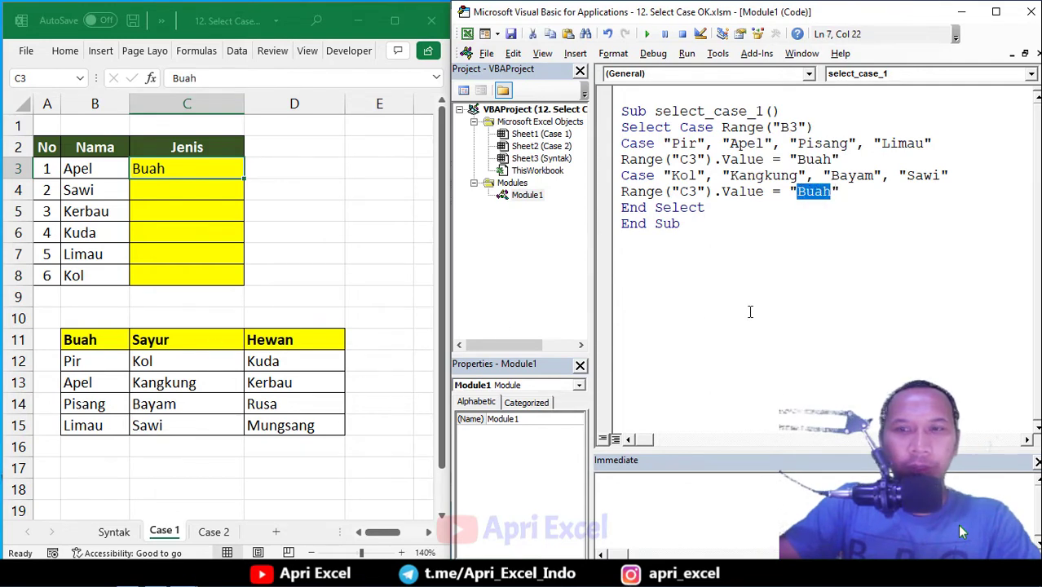
{"action": "type", "text": "Sayur"}
{"action": "left_click", "coordinate": [763, 214]}
Copy the vegetable case into a third case for Kuda, Kerbau, Rusa, Mungsang that writes "Hewan"
{"action": "left_click_drag", "start_coordinate": [852, 191], "coordinate": [619, 176]}
{"action": "left_click", "coordinate": [866, 192]}
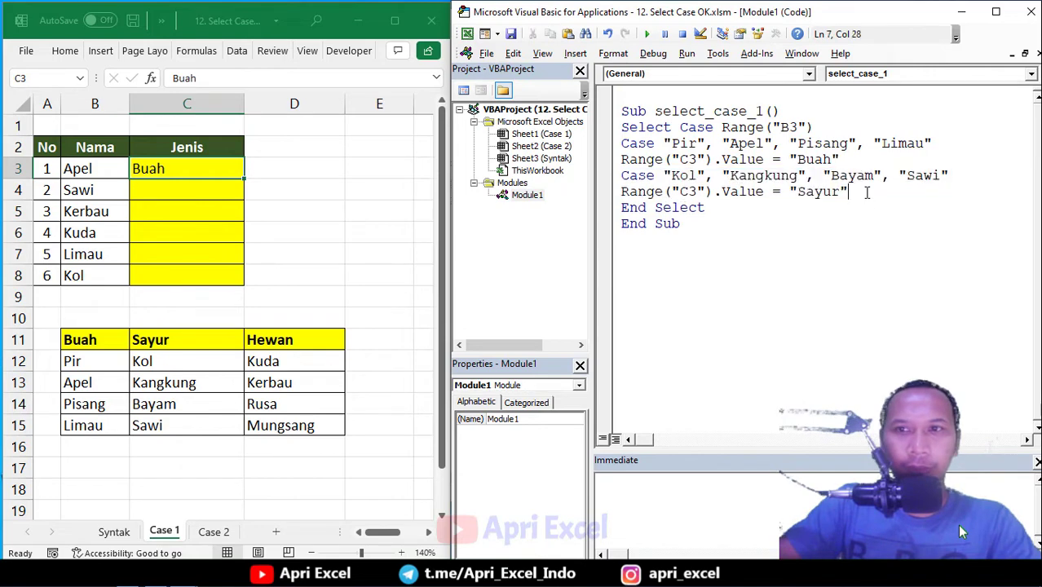
{"action": "key", "text": "Return"}
{"action": "key", "text": "ctrl+v"}
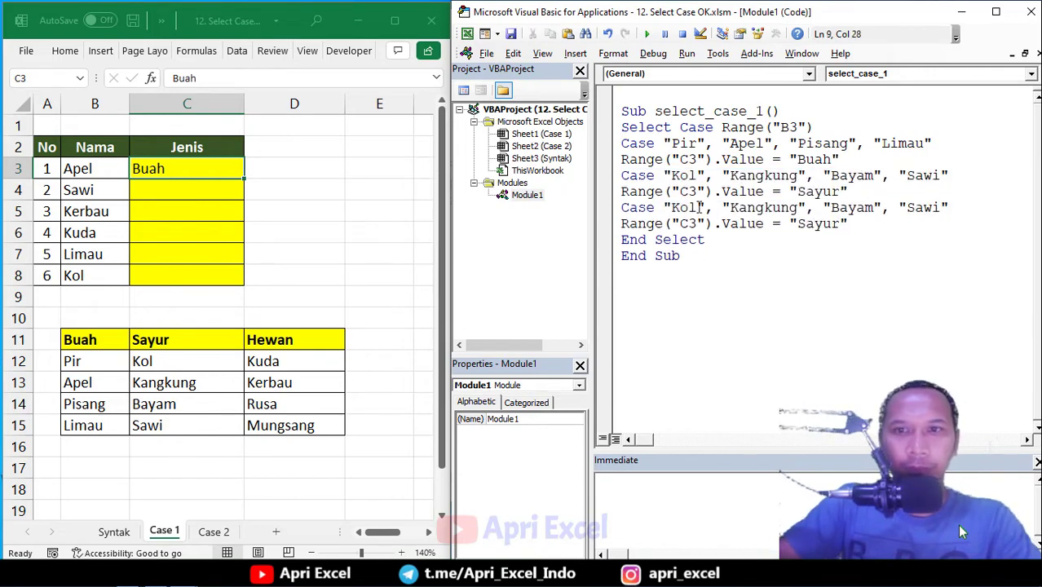
{"action": "double_click", "coordinate": [676, 207]}
{"action": "type", "text": "Kuda"}
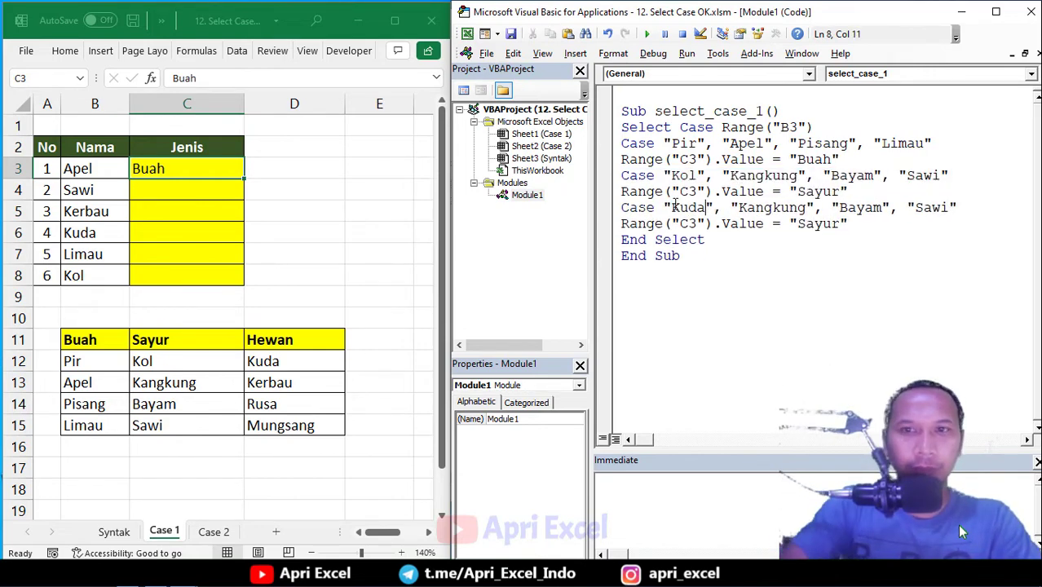
{"action": "left_click_drag", "start_coordinate": [807, 208], "coordinate": [743, 208]}
{"action": "type", "text": "Kerbau"}
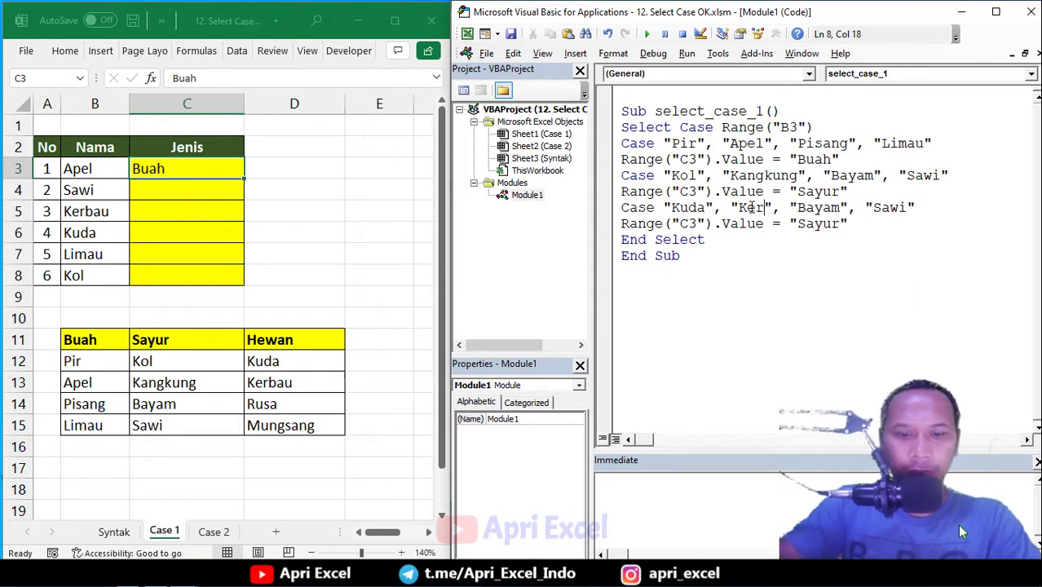
{"action": "left_click_drag", "start_coordinate": [833, 208], "coordinate": [823, 208]}
{"action": "type", "text": "Rusa"}
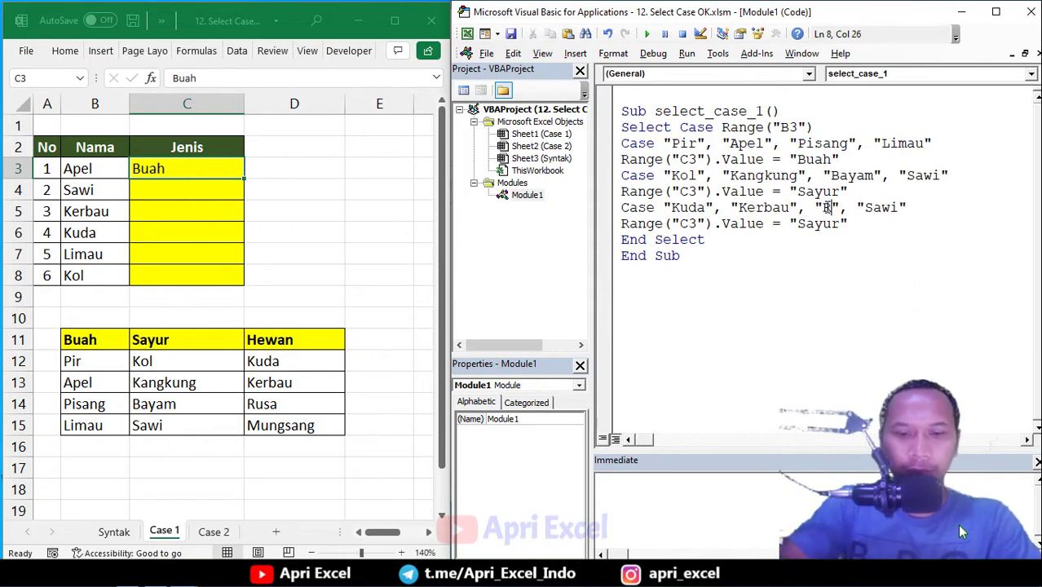
{"action": "left_click_drag", "start_coordinate": [921, 208], "coordinate": [894, 208]}
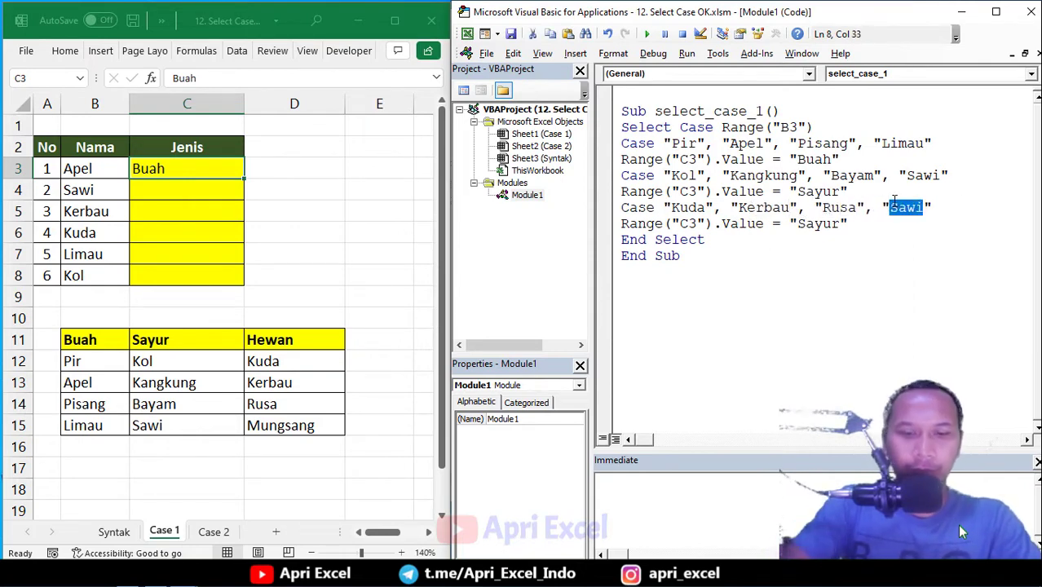
{"action": "type", "text": "Mungsang"}
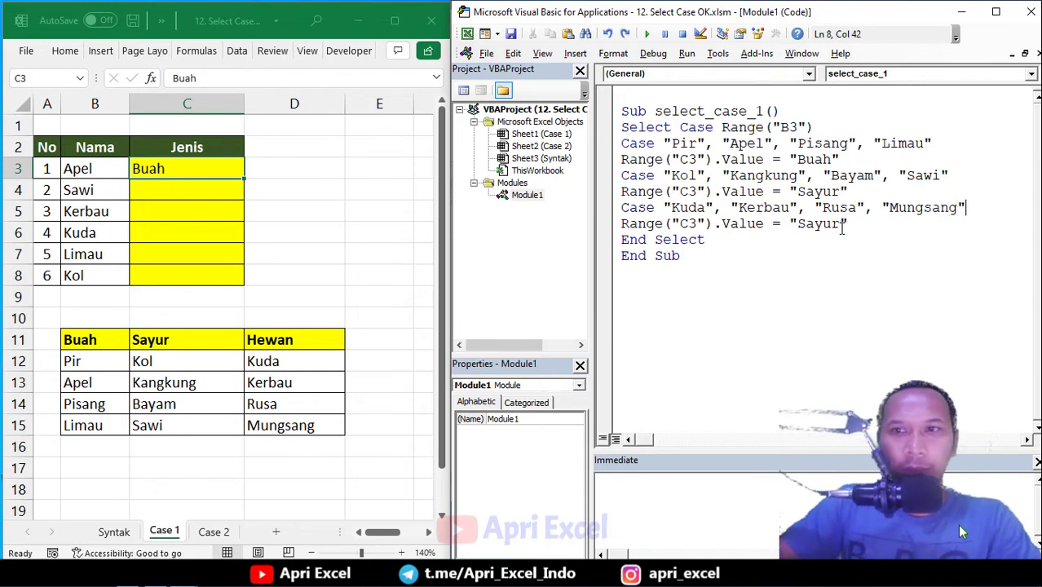
{"action": "left_click_drag", "start_coordinate": [840, 224], "coordinate": [795, 226]}
{"action": "type", "text": "He"}
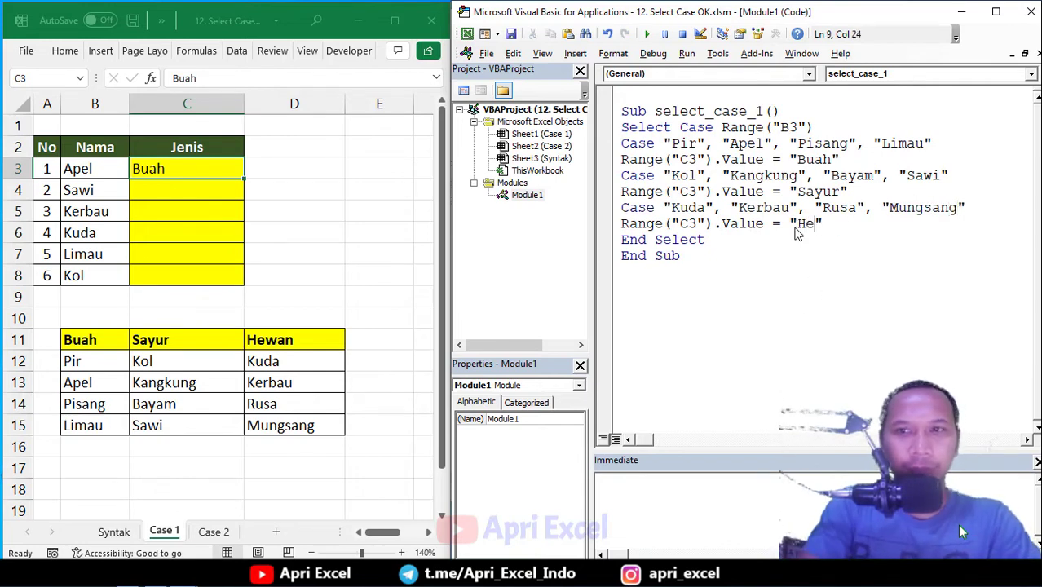
{"action": "type", "text": "wan"}
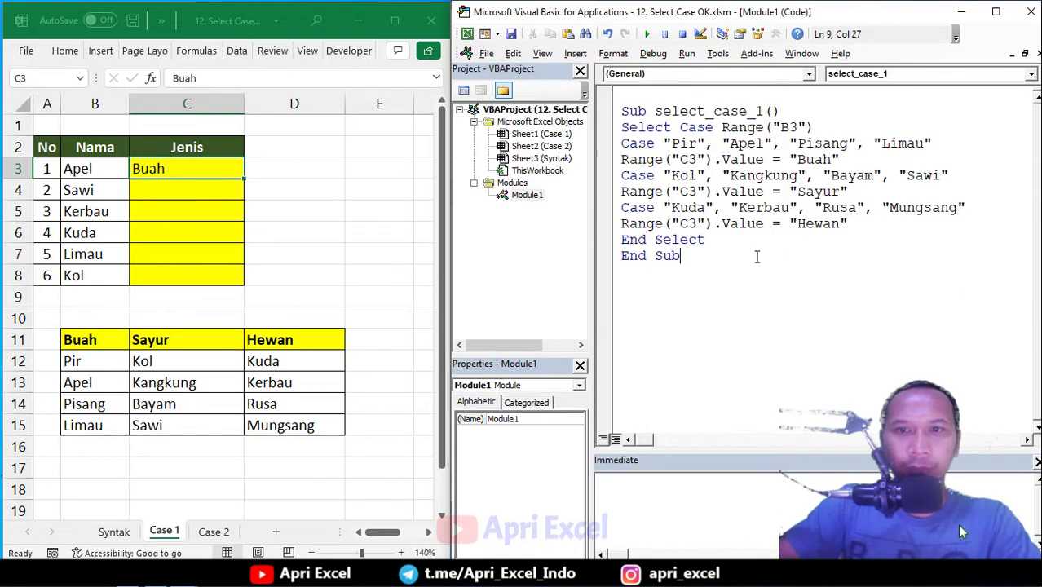
{"action": "left_click", "coordinate": [184, 400]}
{"action": "key", "text": "ctrl+c"}
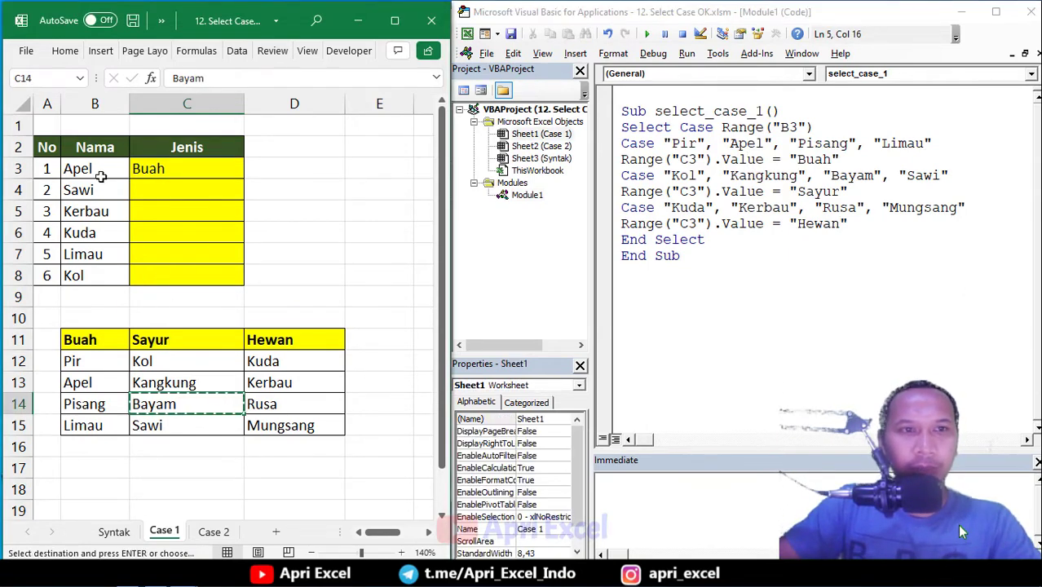
{"action": "left_click", "coordinate": [100, 173]}
{"action": "key", "text": "ctrl+v"}
{"action": "left_click", "coordinate": [228, 213]}
{"action": "left_click", "coordinate": [756, 178]}
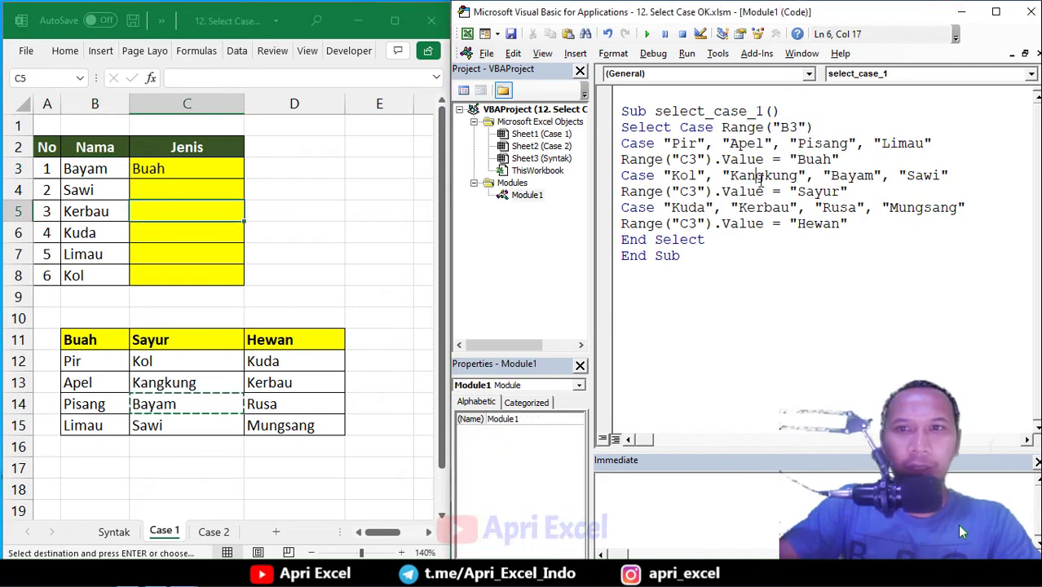
{"action": "left_click", "coordinate": [646, 34]}
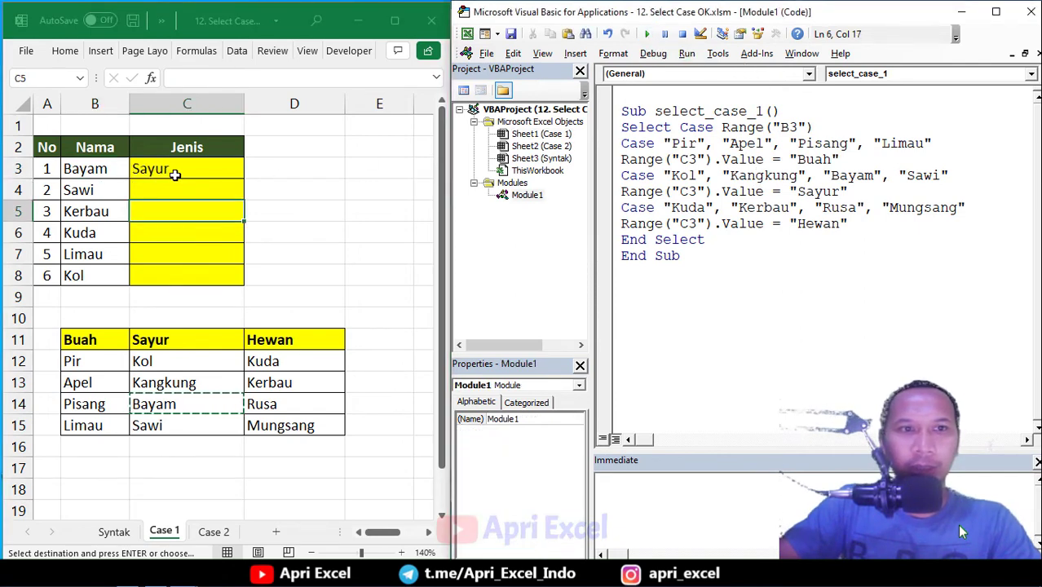
{"action": "left_click", "coordinate": [95, 389]}
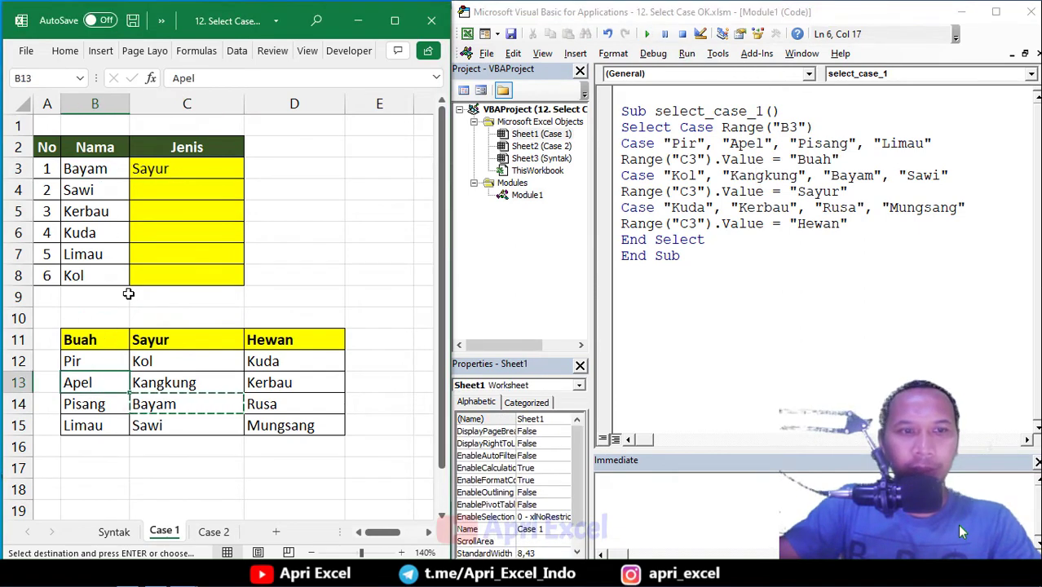
{"action": "key", "text": "ctrl+c"}
{"action": "left_click", "coordinate": [116, 174]}
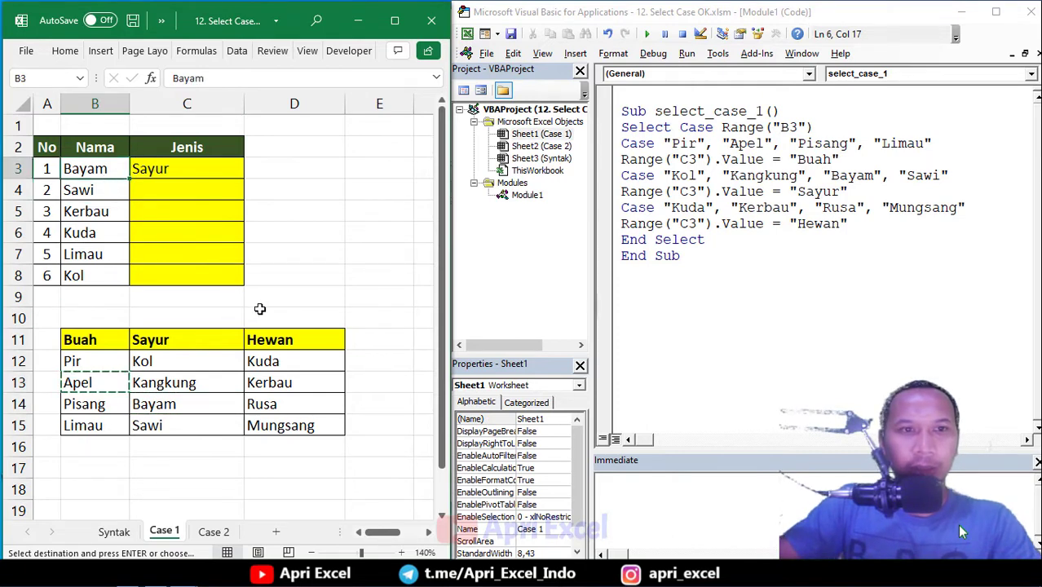
{"action": "key", "text": "ctrl+v"}
{"action": "left_click", "coordinate": [666, 171]}
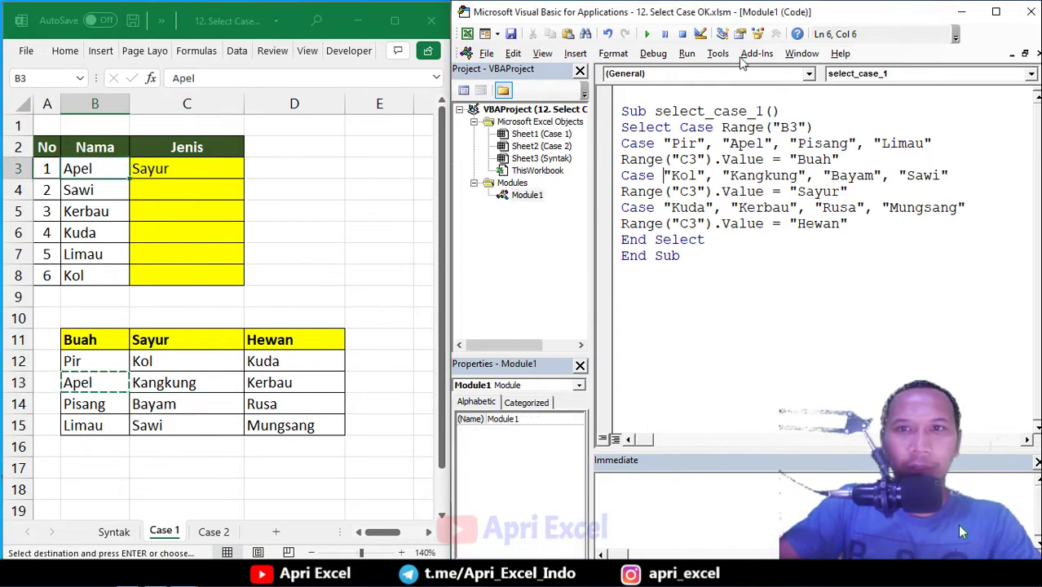
{"action": "left_click", "coordinate": [646, 33]}
{"action": "left_click", "coordinate": [152, 197]}
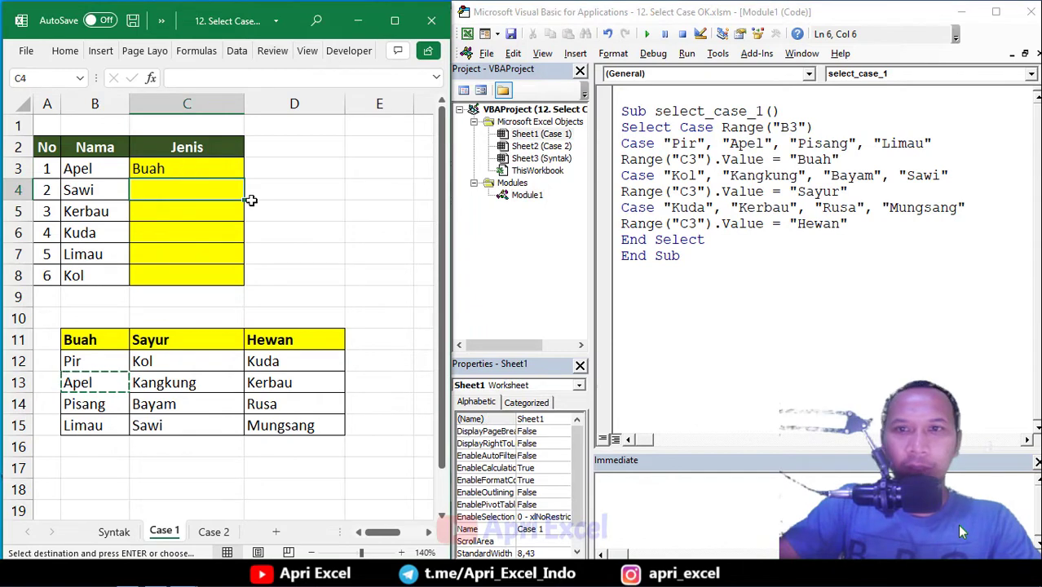
Wrap the Select Case in a For i = 3 To 8 loop closed by Next i
{"action": "left_click", "coordinate": [809, 112]}
{"action": "key", "text": "Return"}
{"action": "key", "text": "Return"}
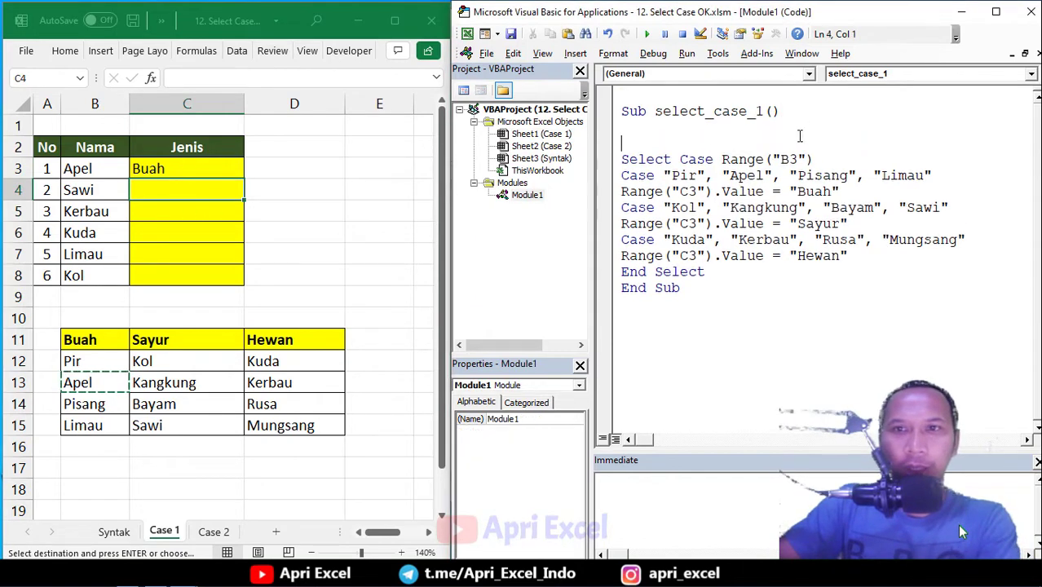
{"action": "left_click", "coordinate": [648, 133]}
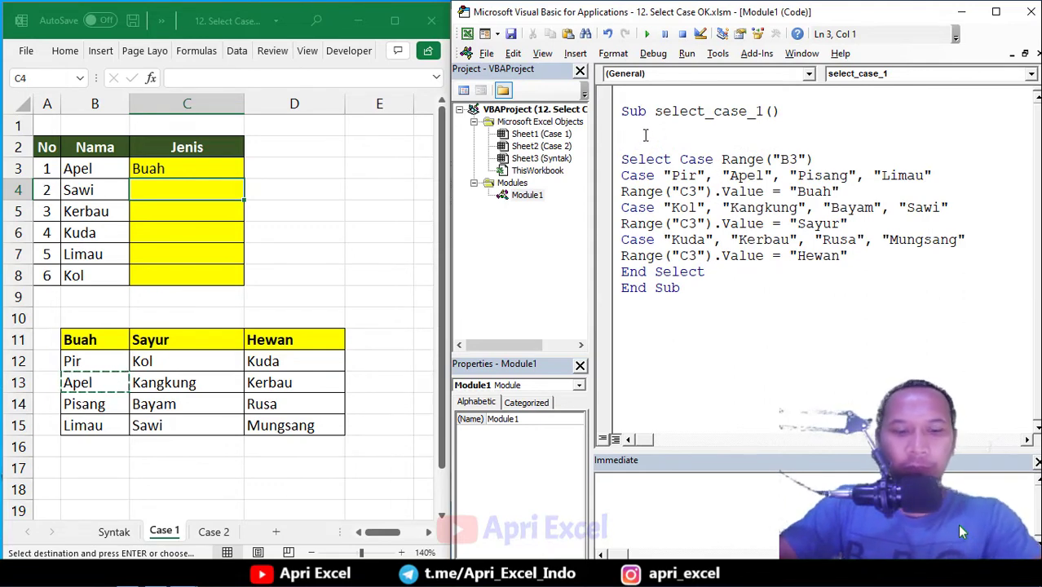
{"action": "type", "text": "for i "}
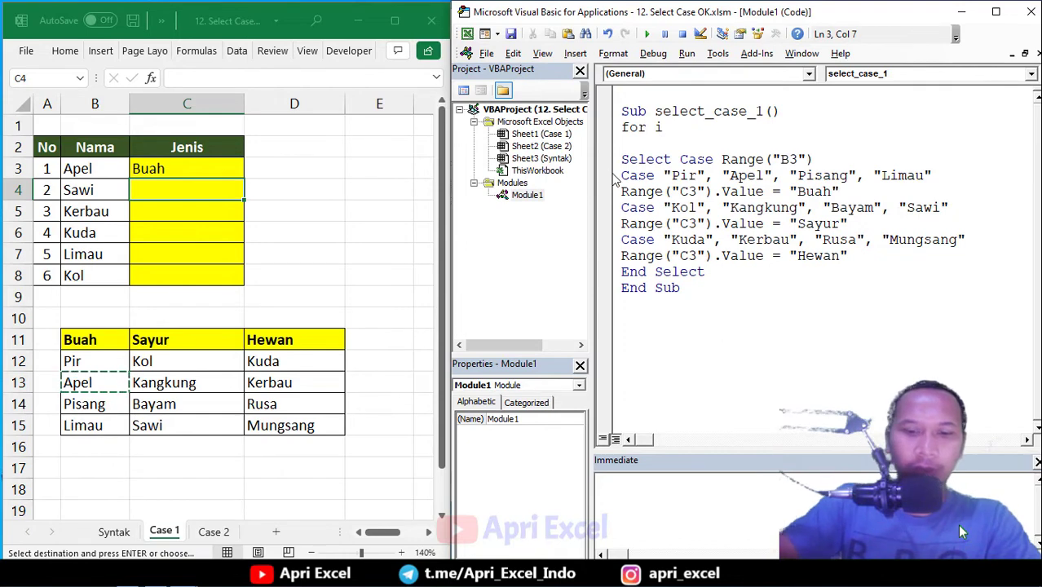
{"action": "type", "text": "= "}
{"action": "type", "text": "3 gt"}
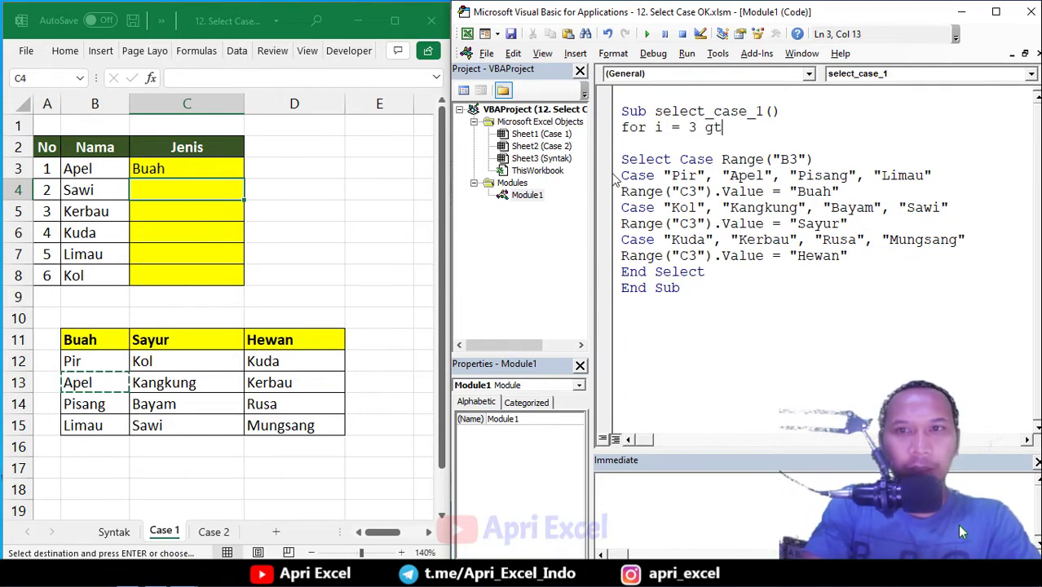
{"action": "key", "text": "BackSpace"}
{"action": "key", "text": "BackSpace"}
{"action": "type", "text": "to 8"}
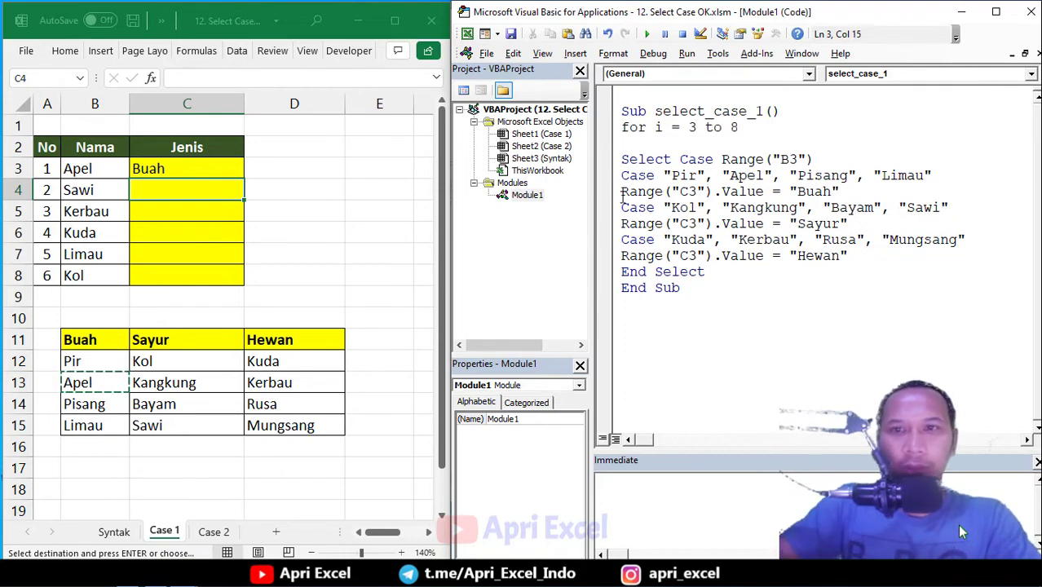
{"action": "left_click", "coordinate": [726, 276]}
{"action": "key", "text": "Return"}
{"action": "type", "text": "nex"}
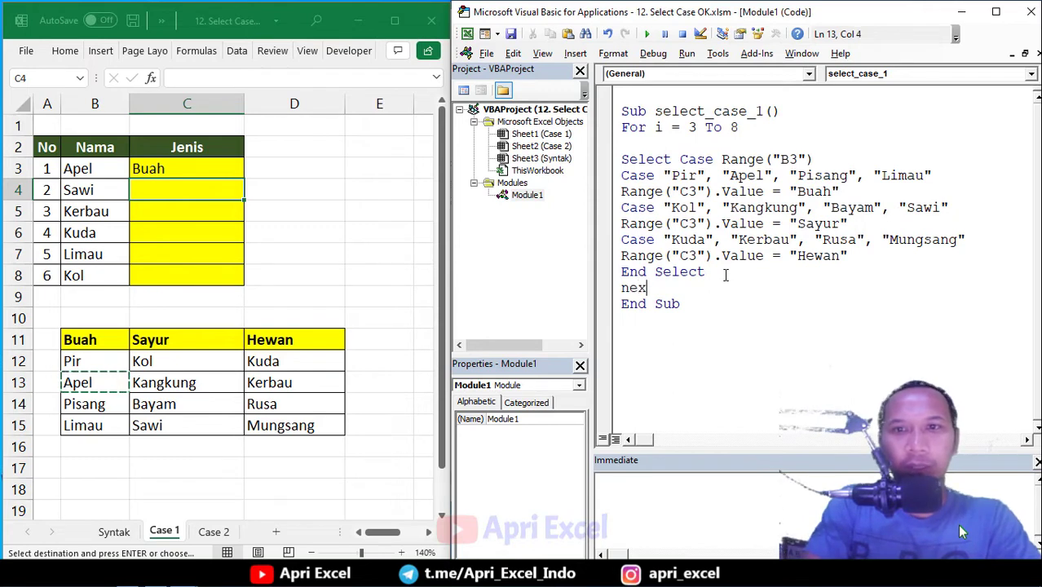
{"action": "type", "text": "Next i"}
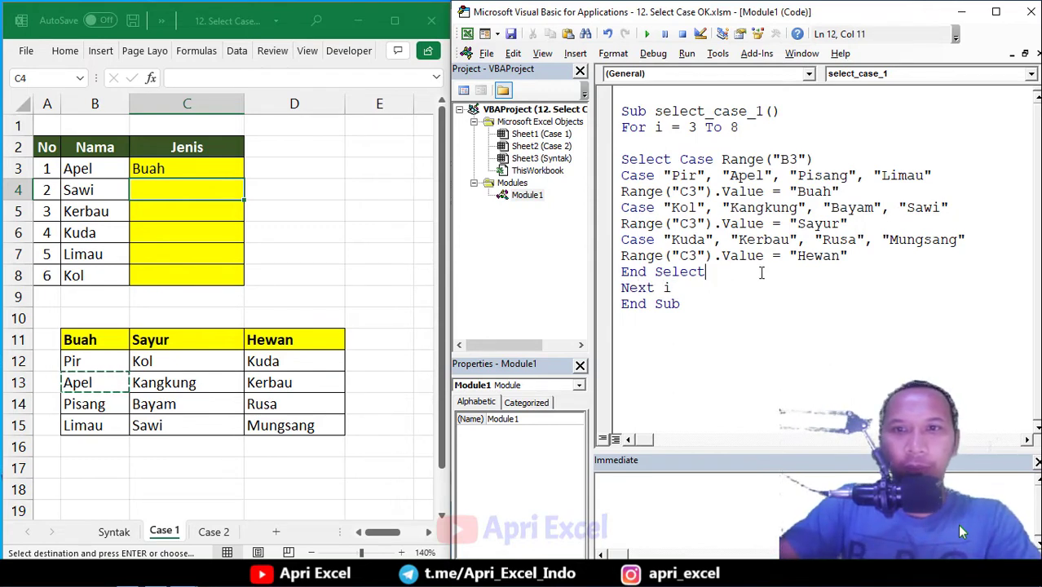
{"action": "key", "text": "Return"}
Change the tested cell from Range("B3") to Range("B" & i)
{"action": "left_click", "coordinate": [798, 159]}
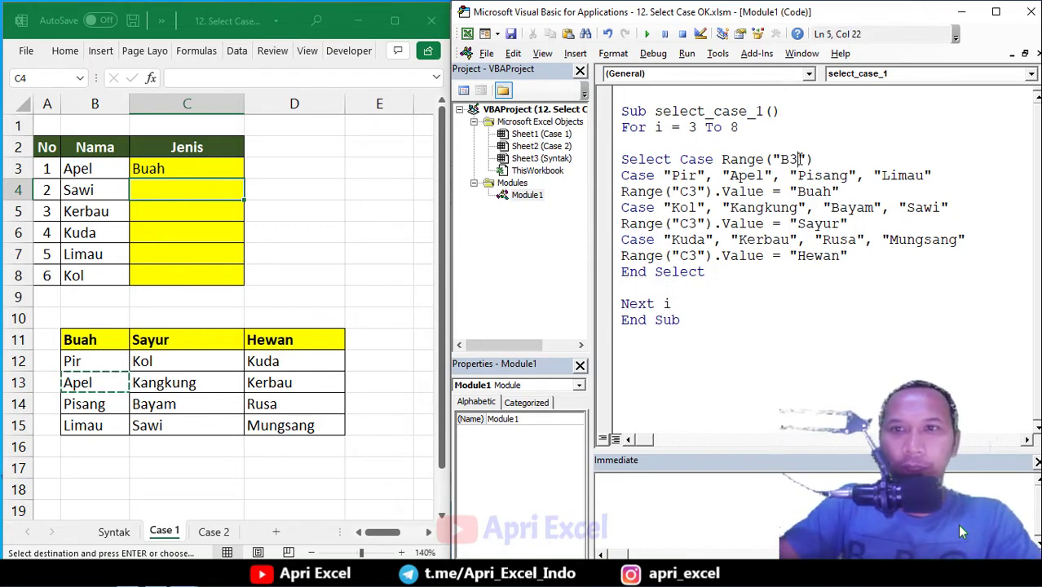
{"action": "key", "text": "shift+Left"}
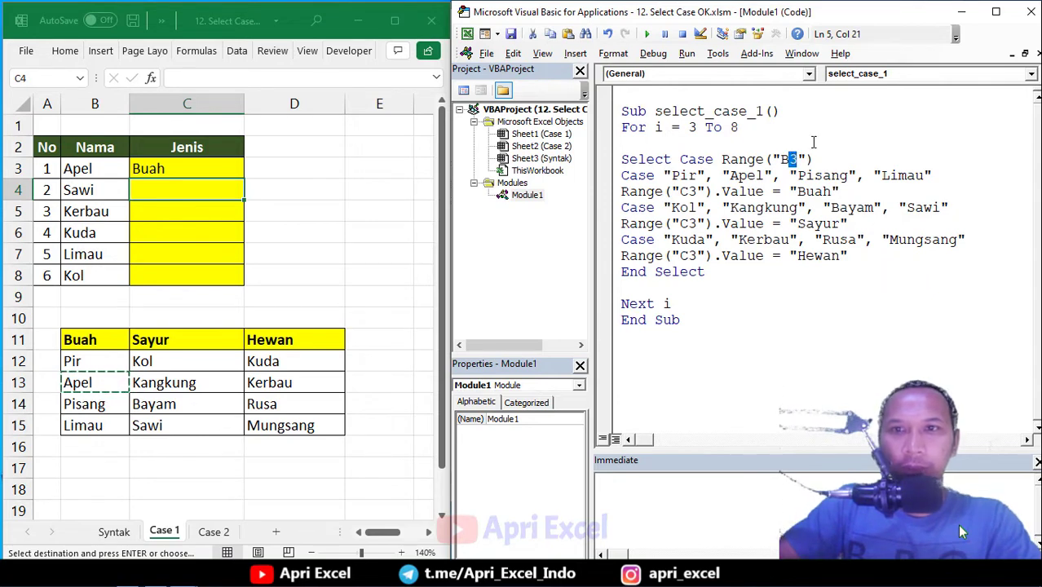
{"action": "key", "text": "Delete"}
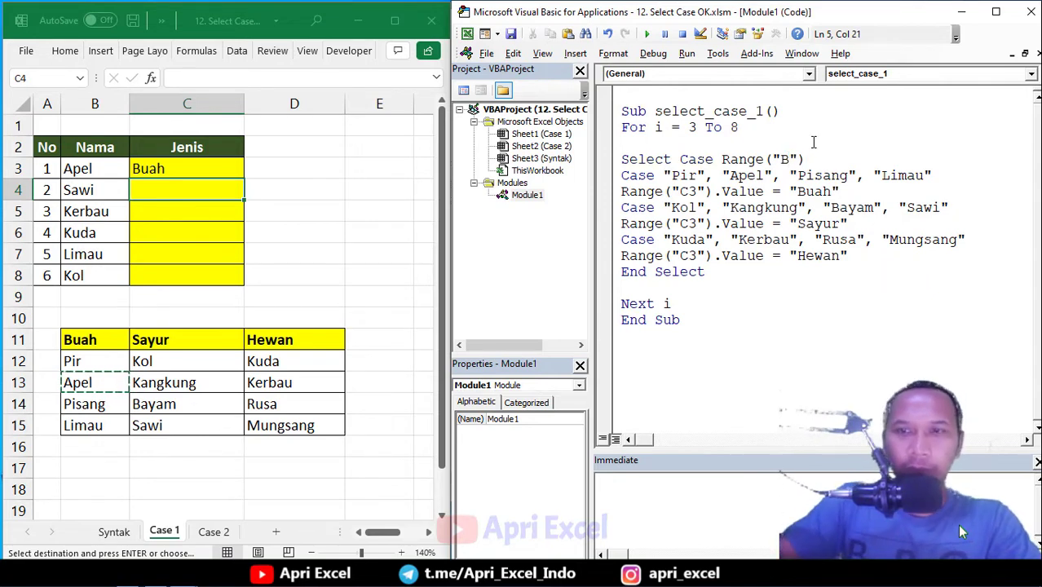
{"action": "left_click", "coordinate": [798, 157]}
{"action": "type", "text": "&i"}
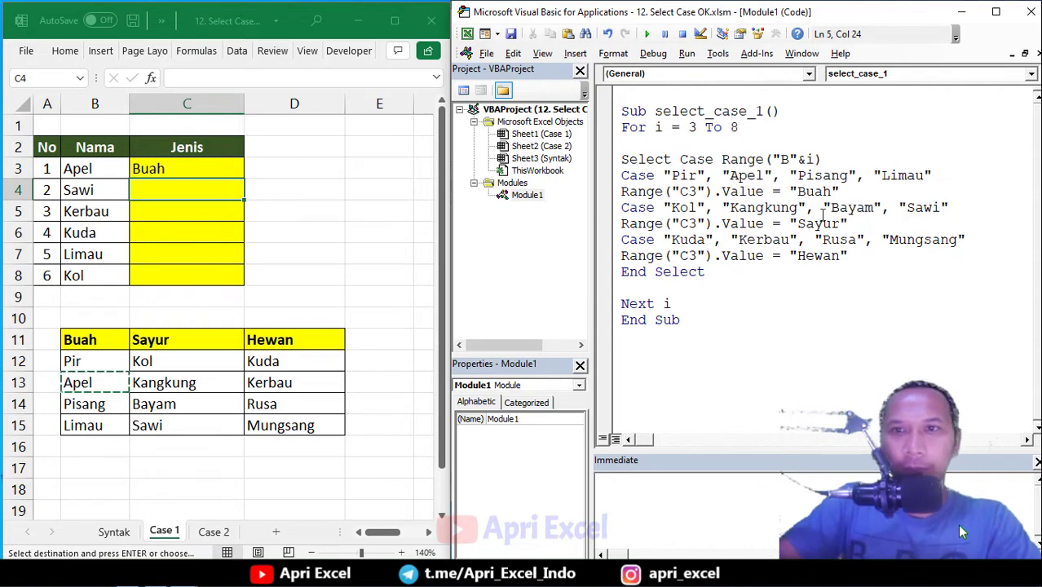
{"action": "key", "text": "Down"}
{"action": "key", "text": "Down"}
{"action": "key", "text": "Down"}
Change every case's Range("C3") to Range("C" & i), removing a stray quote after a compile error
{"action": "key", "text": "Left"}
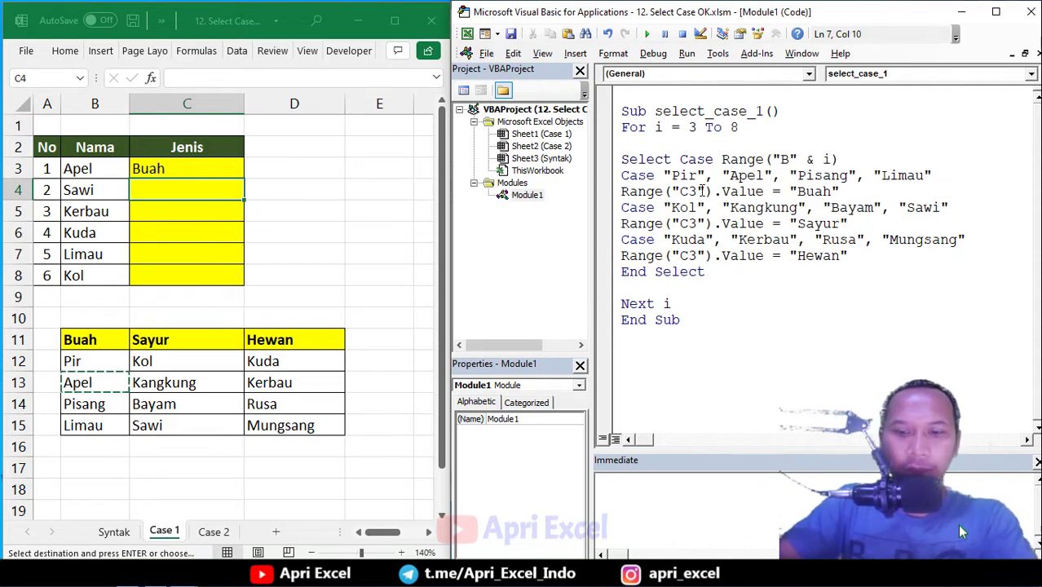
{"action": "key", "text": "BackSpace"}
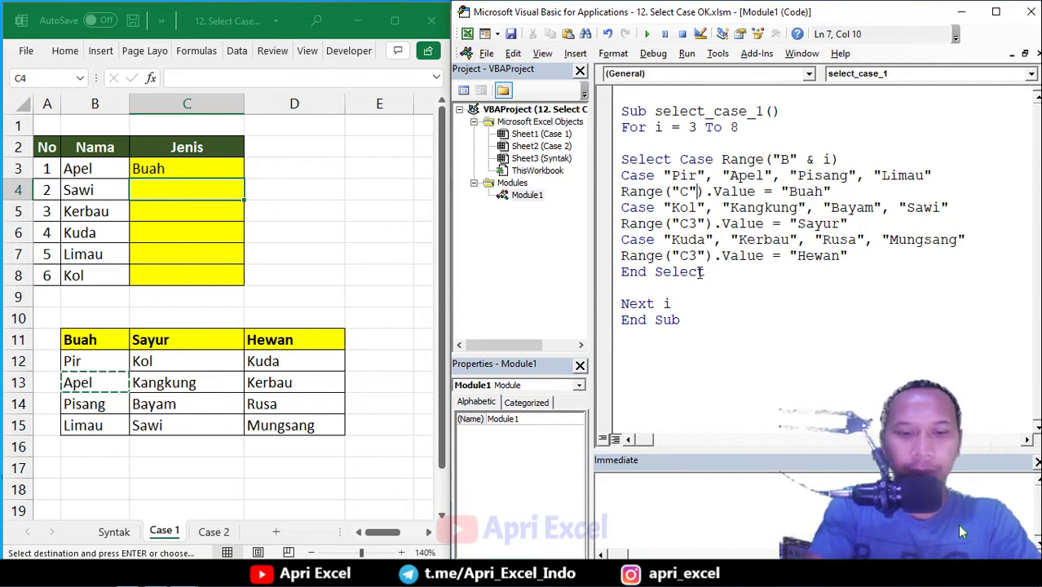
{"action": "type", "text": "& i"}
{"action": "key", "text": "ctrl+End"}
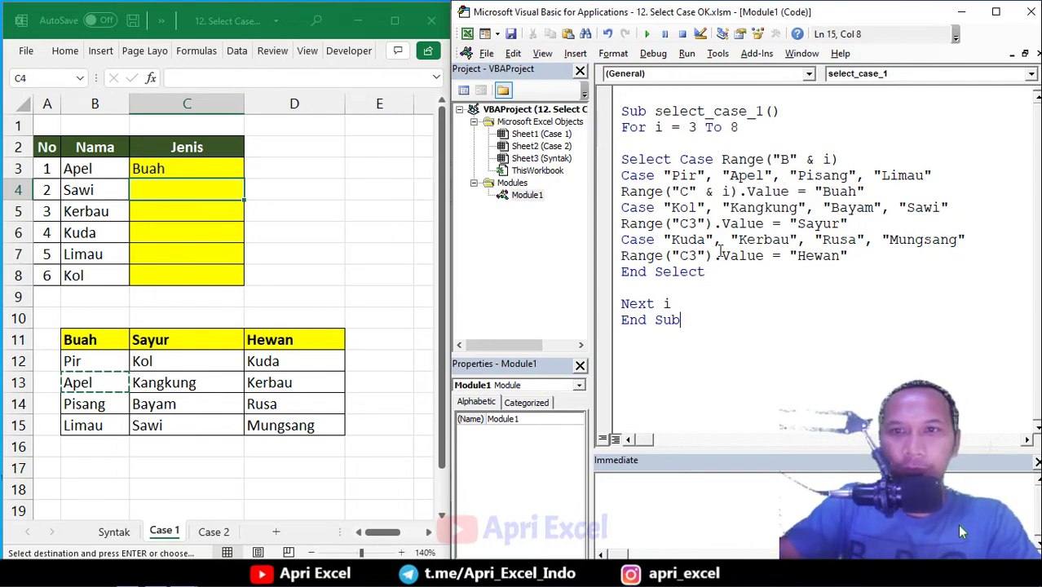
{"action": "left_click_drag", "start_coordinate": [731, 190], "coordinate": [672, 191]}
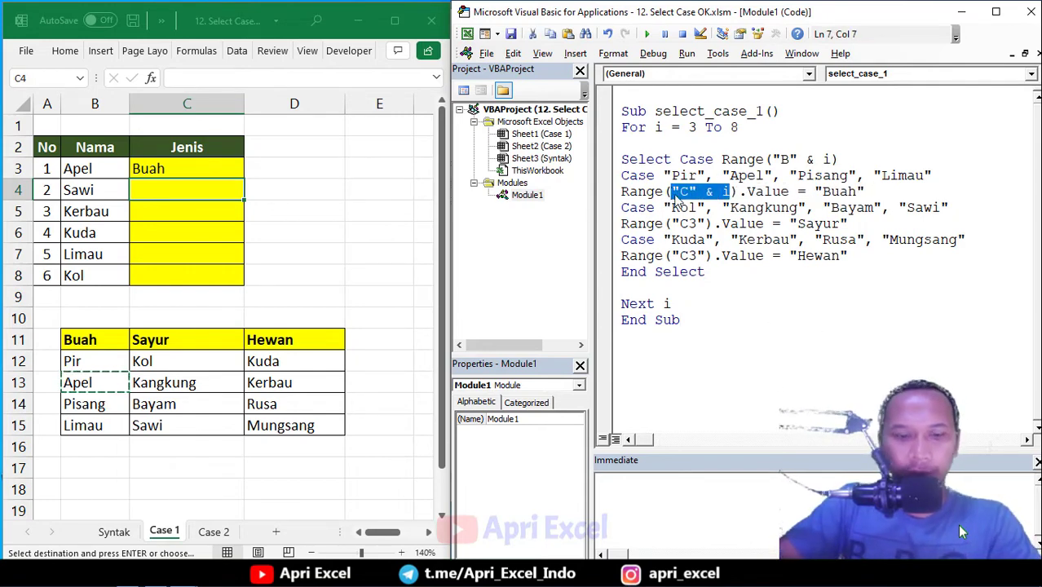
{"action": "key", "text": "ctrl+c"}
{"action": "left_click_drag", "start_coordinate": [707, 224], "coordinate": [682, 224]}
{"action": "key", "text": "ctrl+v"}
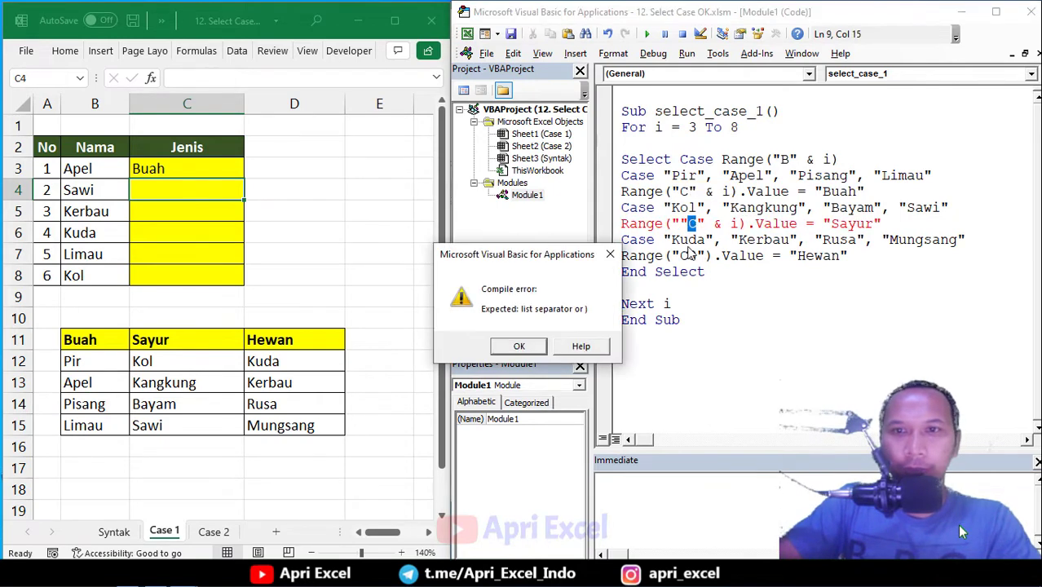
{"action": "left_click", "coordinate": [546, 338]}
{"action": "left_click", "coordinate": [685, 223]}
{"action": "key", "text": "BackSpace"}
{"action": "left_click_drag", "start_coordinate": [711, 255], "coordinate": [670, 255]}
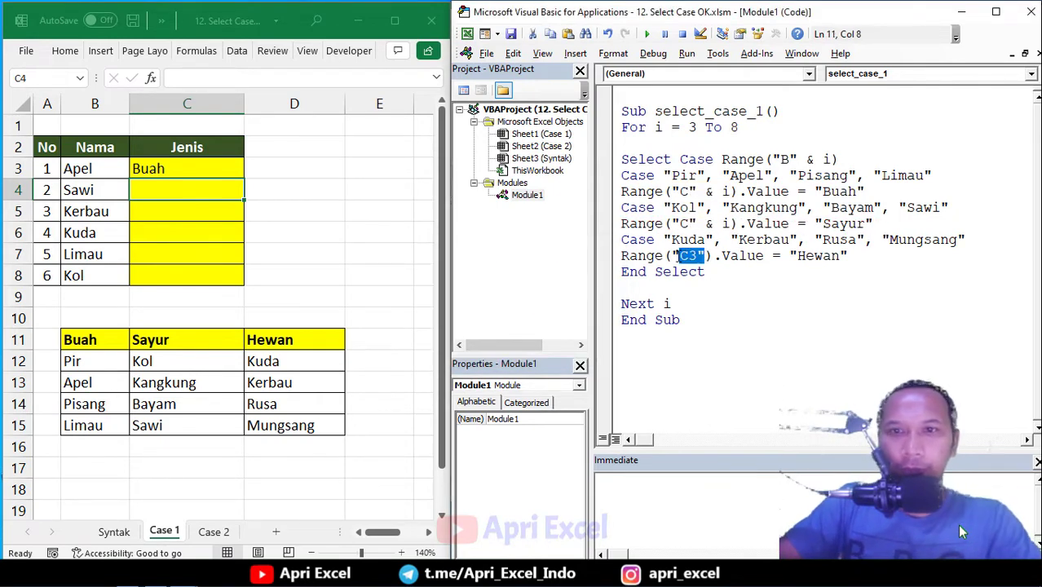
{"action": "key", "text": "ctrl+v"}
Run select_case_1, clear C3:C8, and rerun it to refill Buah, Sayur, Hewan, Hewan, Buah, Sayur
{"action": "left_click", "coordinate": [764, 193]}
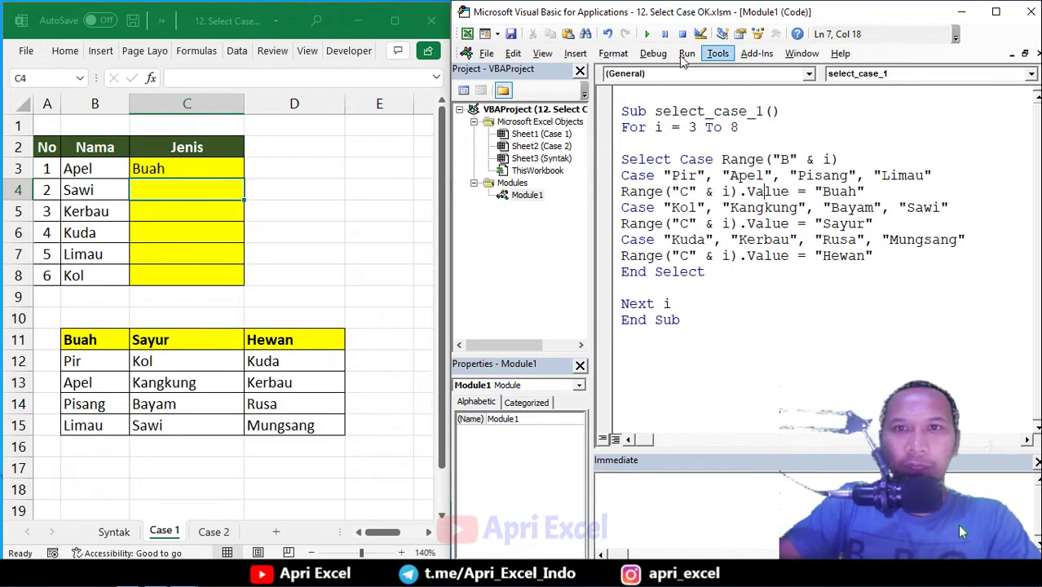
{"action": "left_click", "coordinate": [644, 34]}
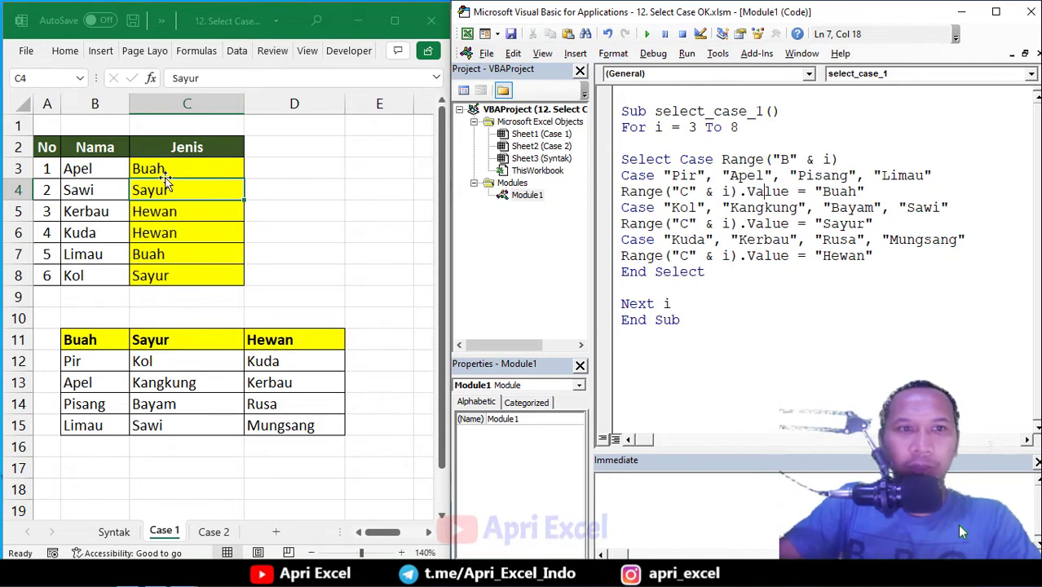
{"action": "left_click_drag", "start_coordinate": [223, 172], "coordinate": [209, 265]}
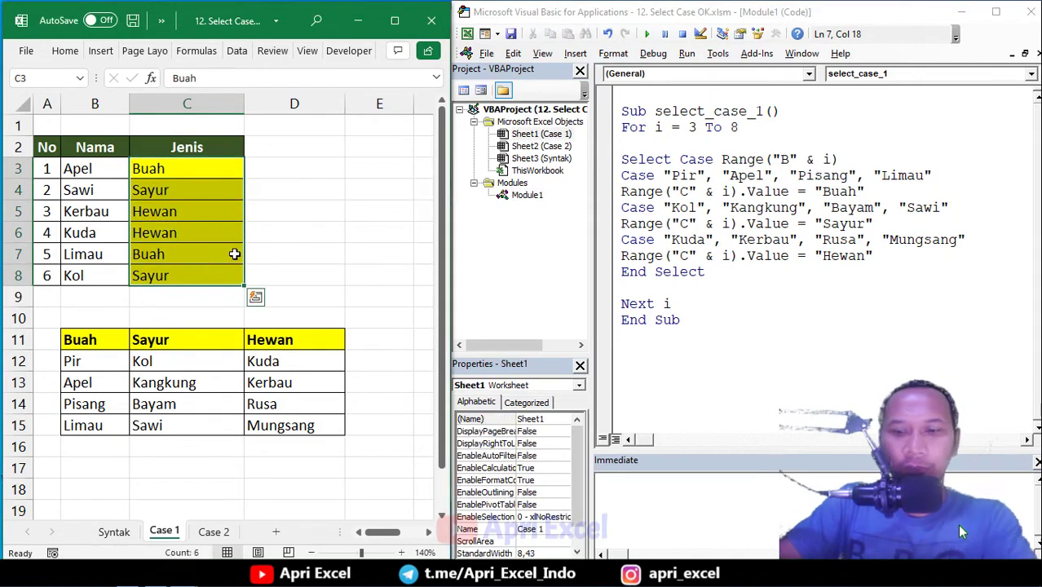
{"action": "key", "text": "Delete"}
{"action": "left_click", "coordinate": [304, 193]}
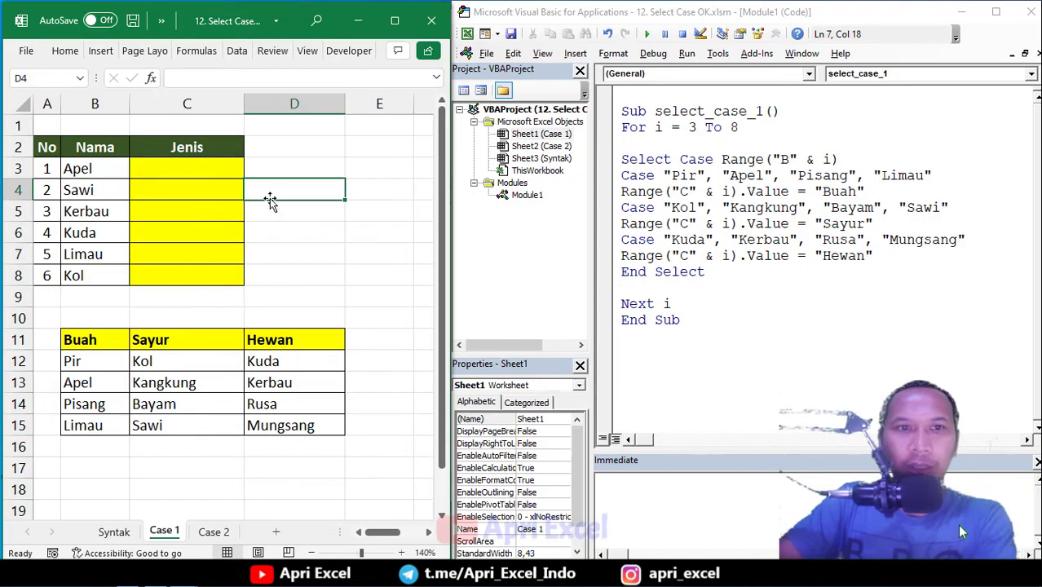
{"action": "left_click", "coordinate": [644, 34]}
{"action": "left_click", "coordinate": [330, 199]}
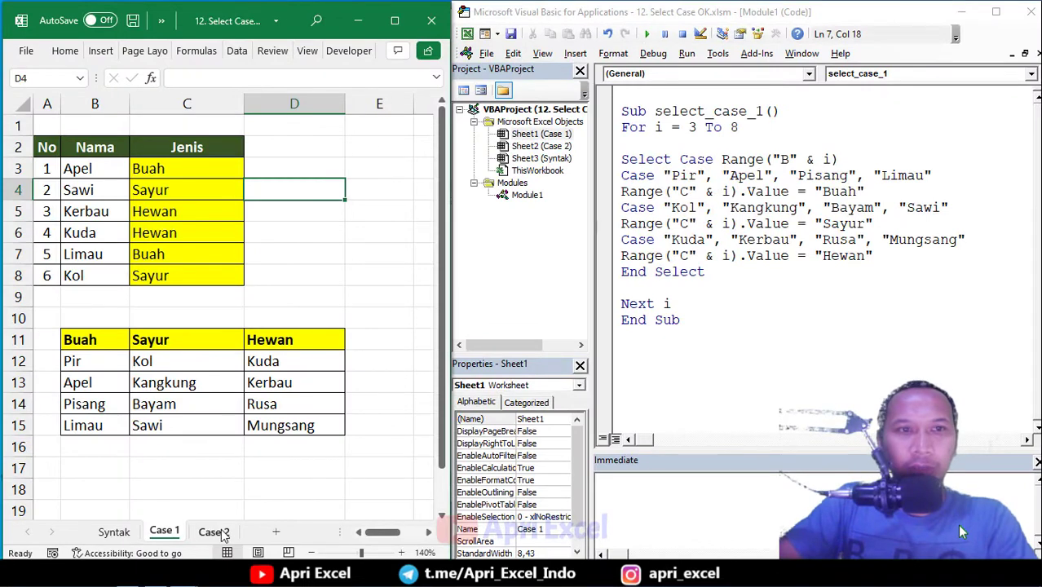
Review the Case 2 sheet's Nilai scores and Huruf Mutu grade letters
{"action": "left_click", "coordinate": [222, 533]}
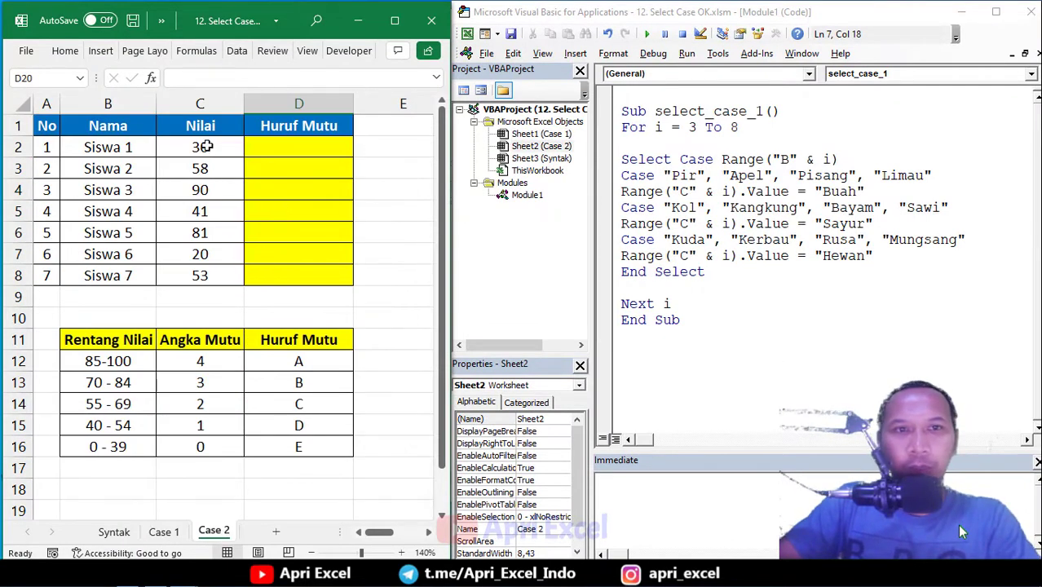
{"action": "left_click_drag", "start_coordinate": [204, 147], "coordinate": [200, 273]}
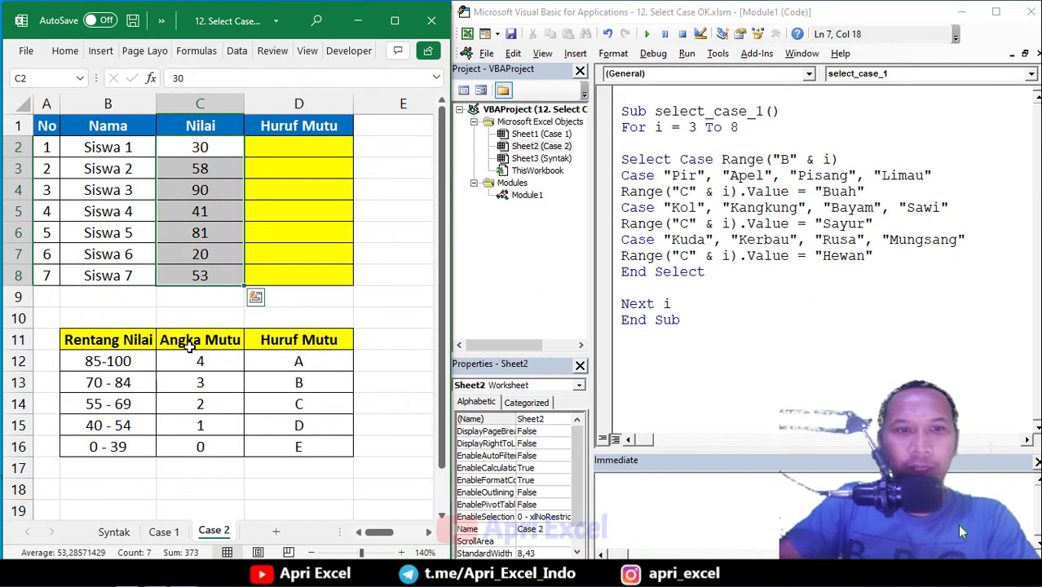
{"action": "left_click_drag", "start_coordinate": [313, 361], "coordinate": [309, 403]}
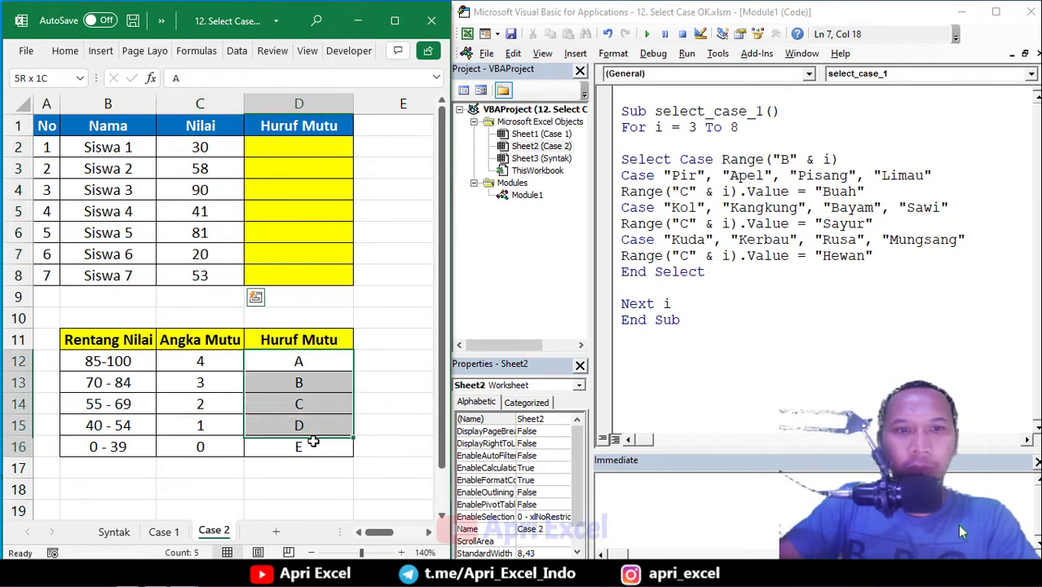
{"action": "left_click", "coordinate": [335, 185]}
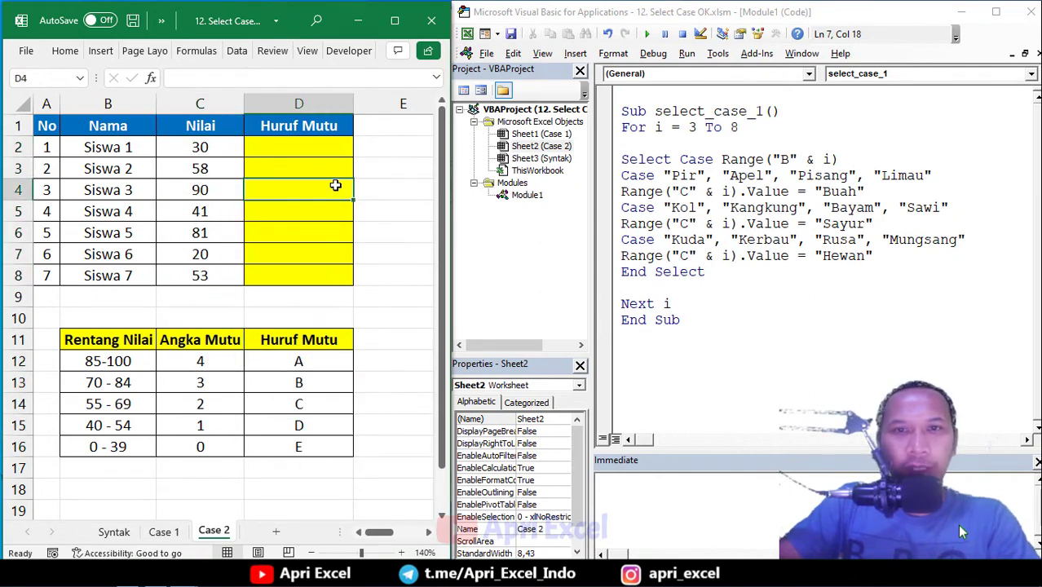
Insert a new module and create an empty Sub Select_case_2() procedure in it
{"action": "right_click", "coordinate": [528, 195]}
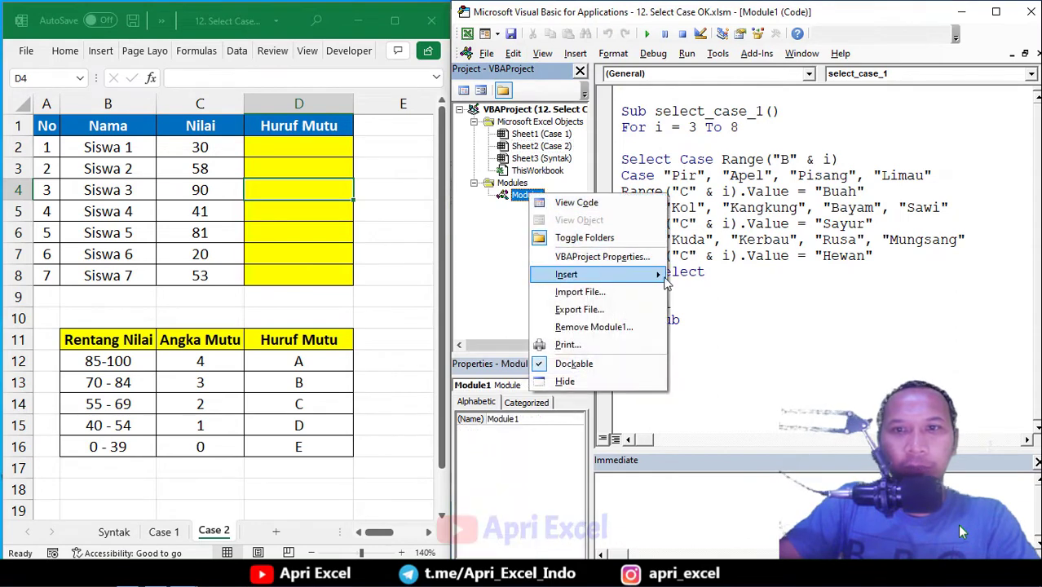
{"action": "mouse_move", "coordinate": [661, 275]}
{"action": "left_click", "coordinate": [703, 291]}
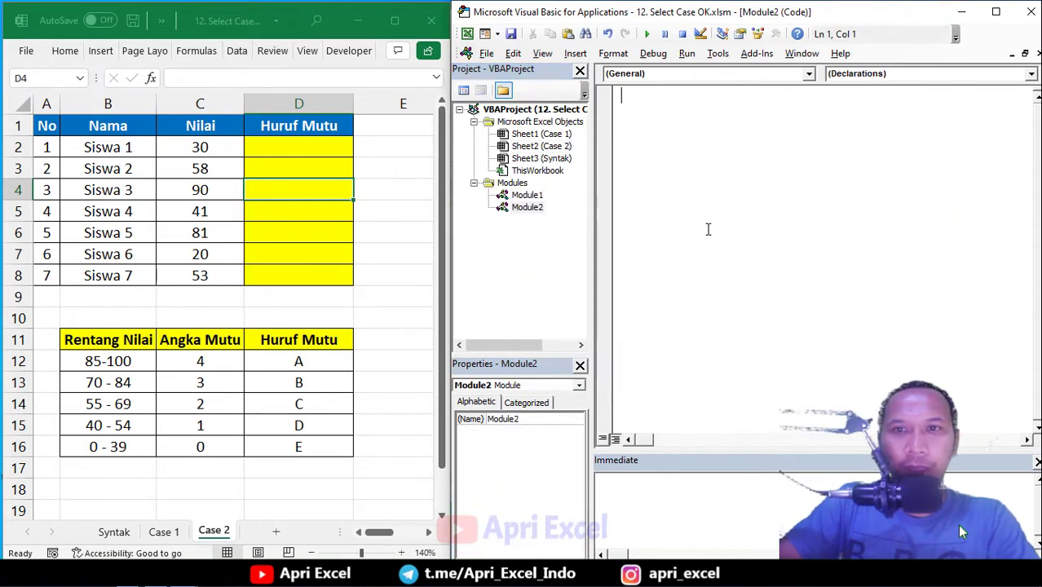
{"action": "type", "text": "Su"}
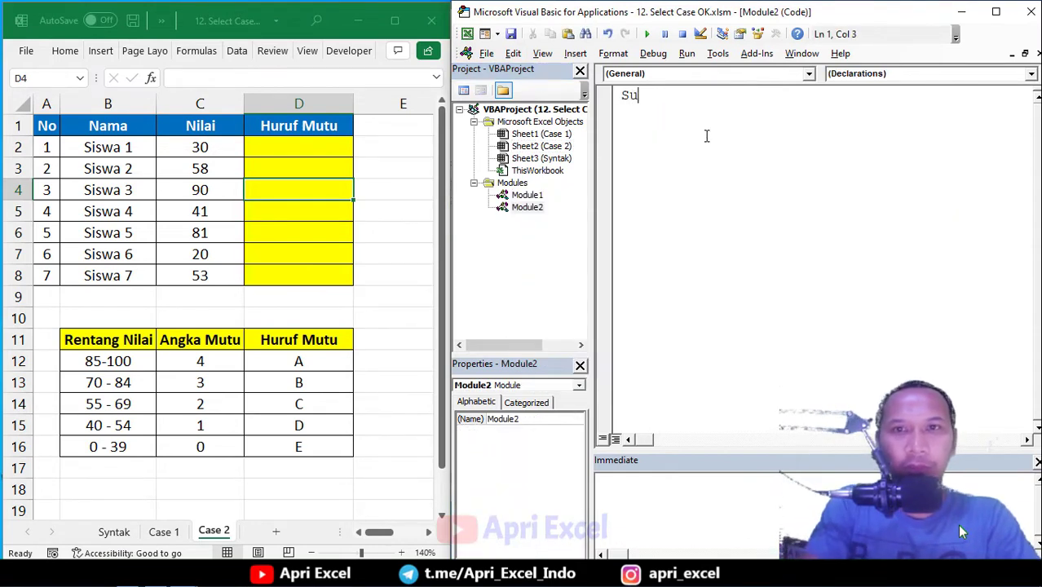
{"action": "type", "text": "b Select"}
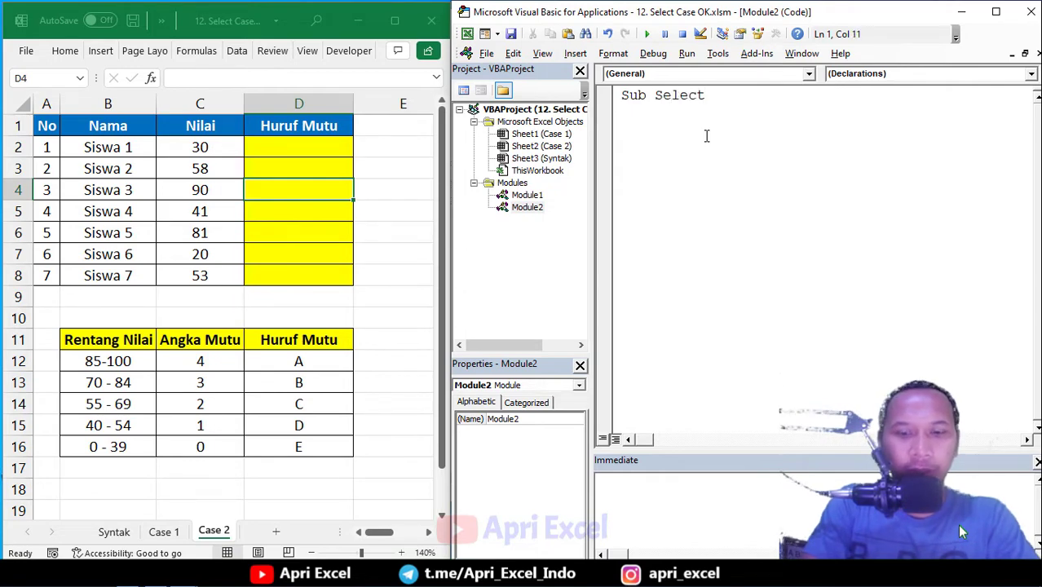
{"action": "type", "text": "_case_2()"}
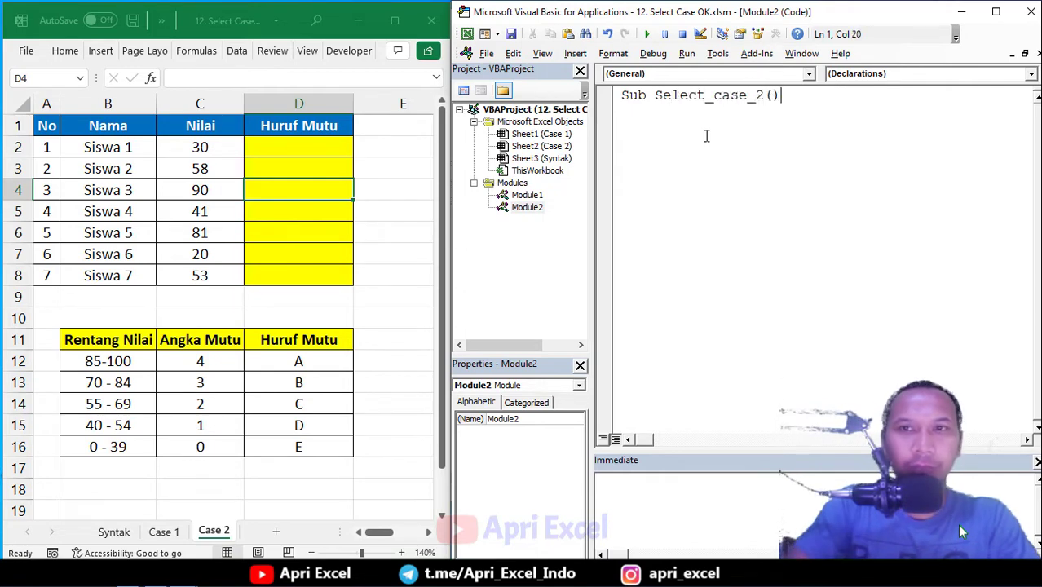
{"action": "key", "text": "Return"}
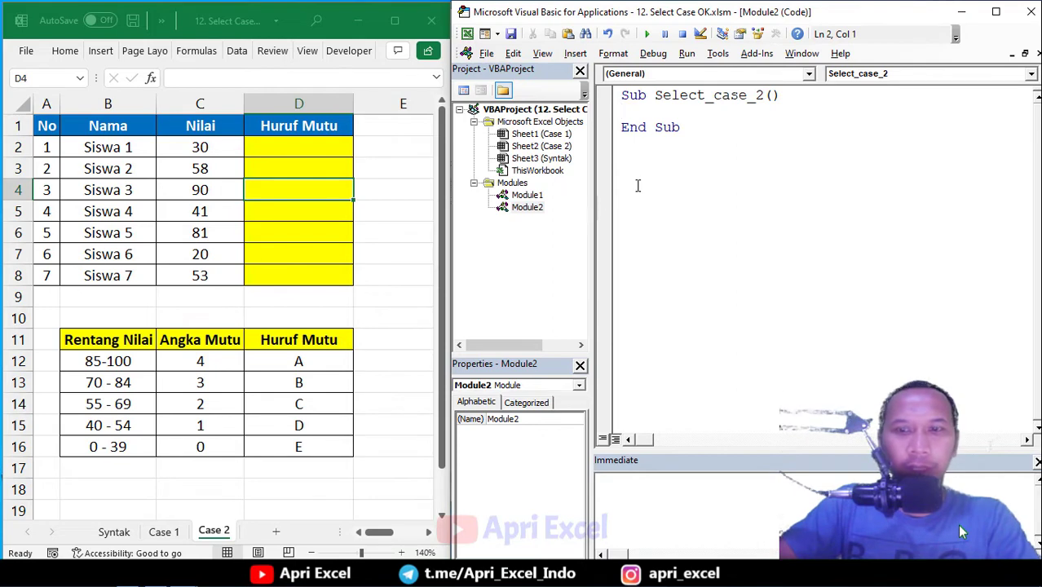
{"action": "key", "text": "Return"}
{"action": "key", "text": "Return"}
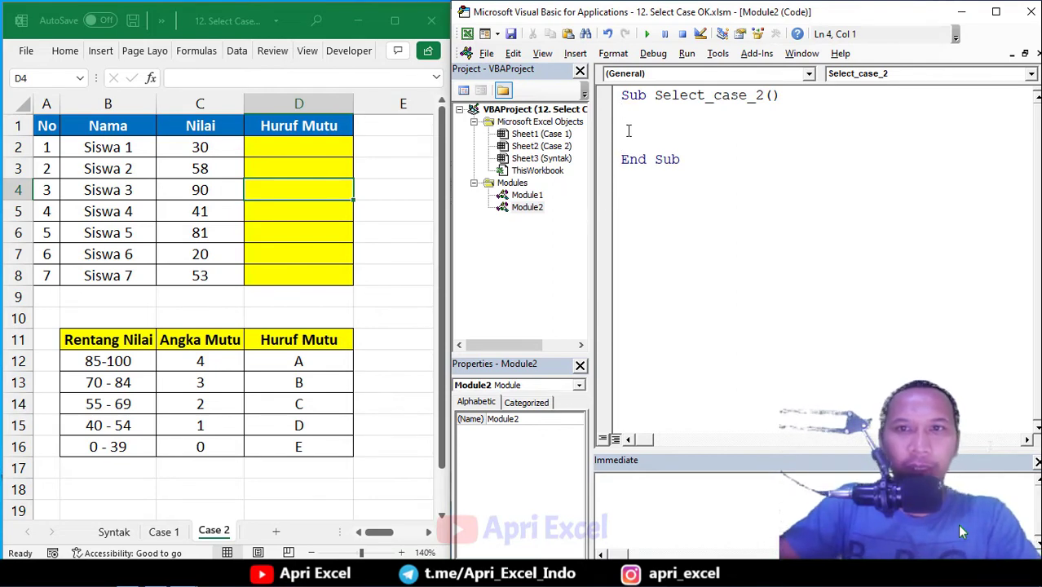
{"action": "left_click", "coordinate": [626, 127]}
Build a For i = 2 To 8 … Next i loop inside Select_case_2
{"action": "type", "text": "Select Ca"}
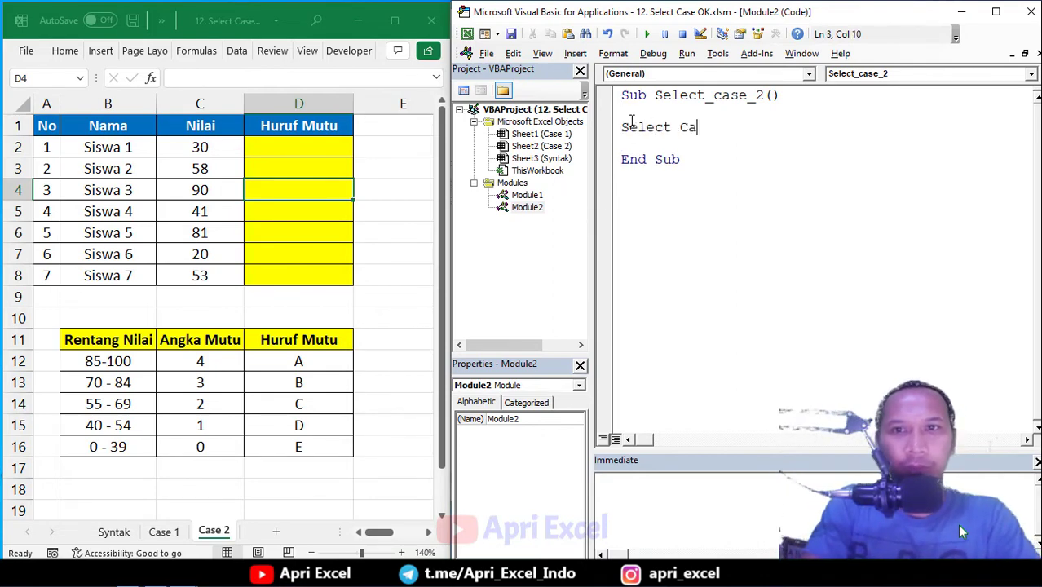
{"action": "type", "text": "se"}
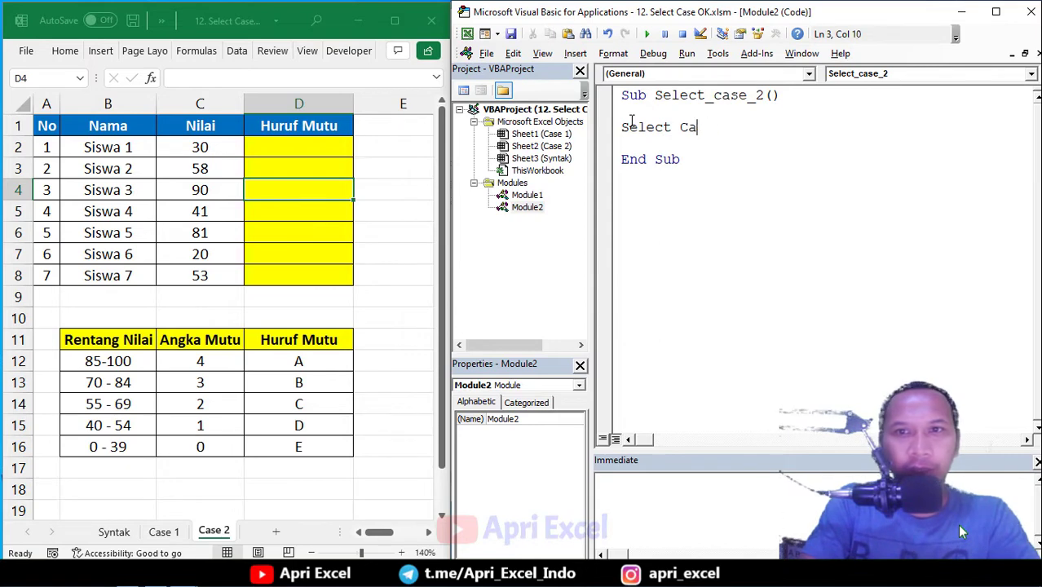
{"action": "key", "text": "BackSpace"}
{"action": "key", "text": "BackSpace"}
{"action": "key", "text": "BackSpace"}
{"action": "type", "text": "Fo"}
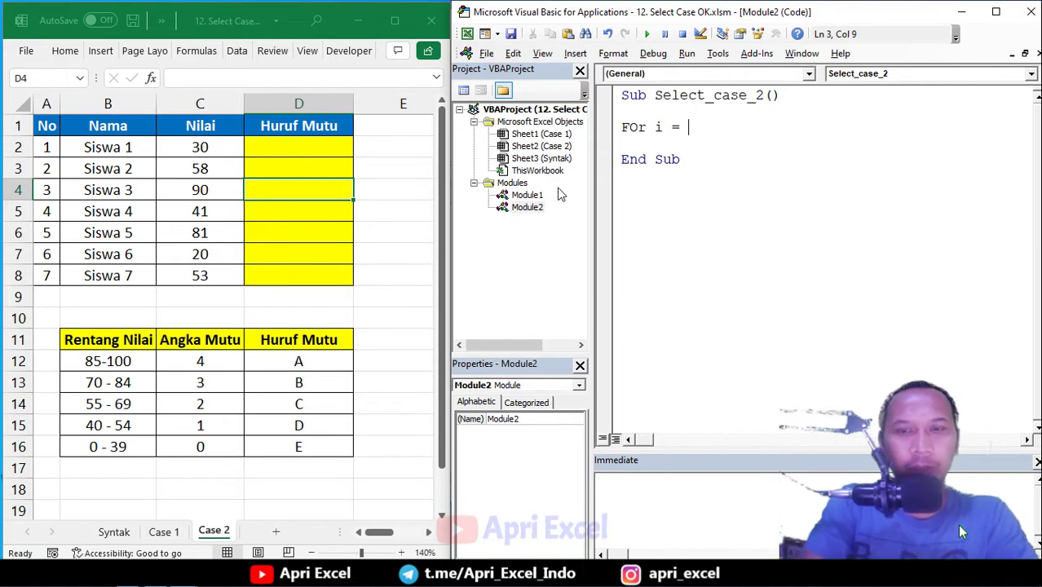
{"action": "type", "text": " 2 to 8"}
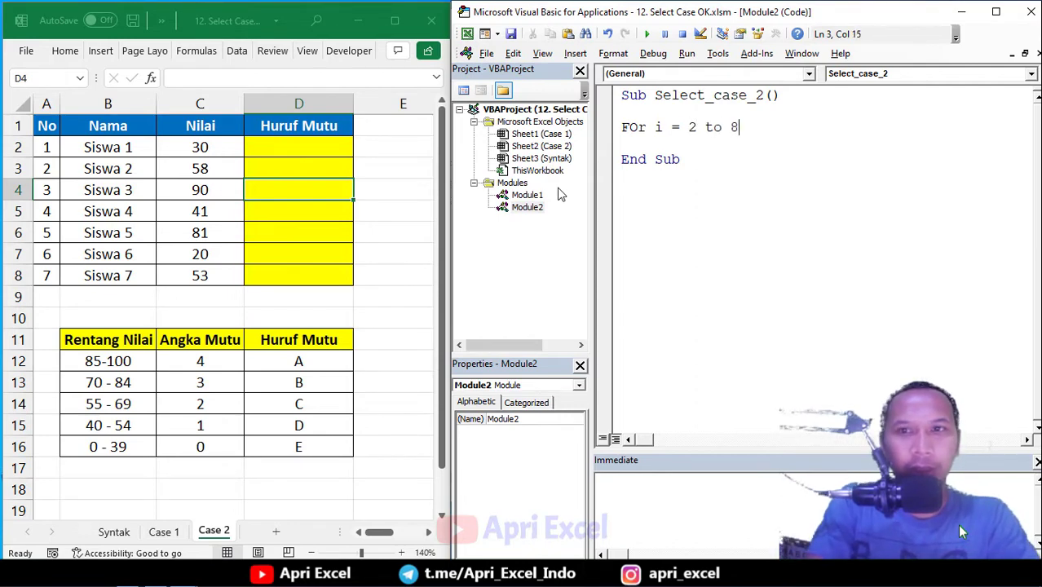
{"action": "key", "text": "Return"}
{"action": "type", "text": "ne"}
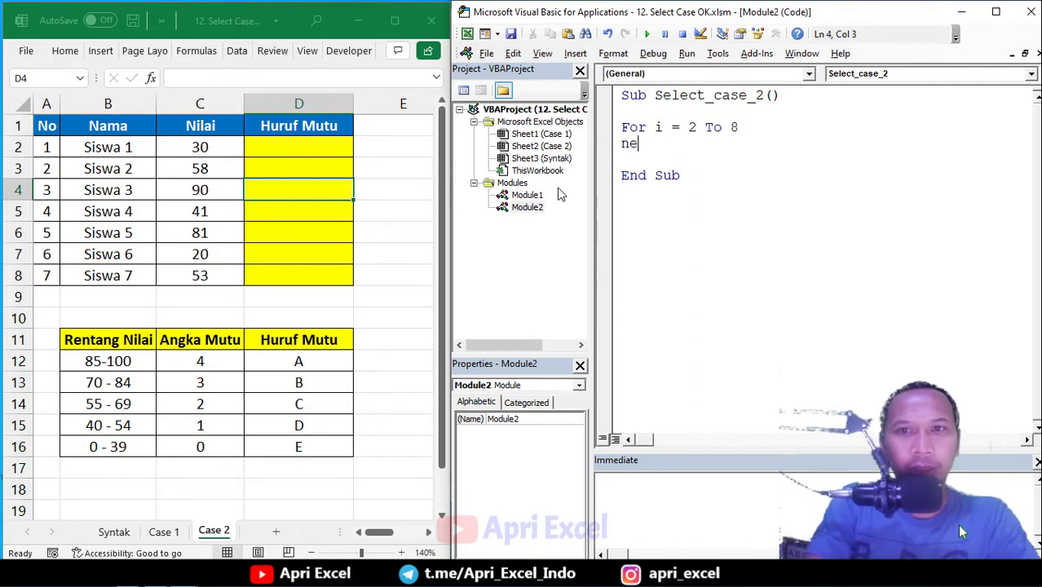
{"action": "type", "text": "xt i"}
{"action": "key", "text": "Return"}
{"action": "left_click", "coordinate": [770, 126]}
{"action": "key", "text": "Return"}
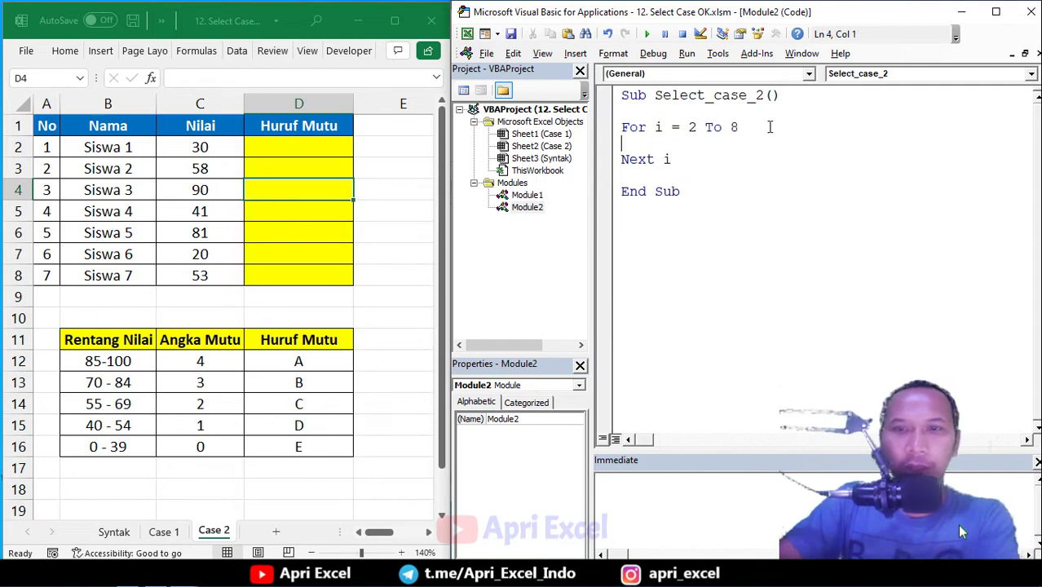
{"action": "key", "text": "Return"}
{"action": "left_click", "coordinate": [662, 139]}
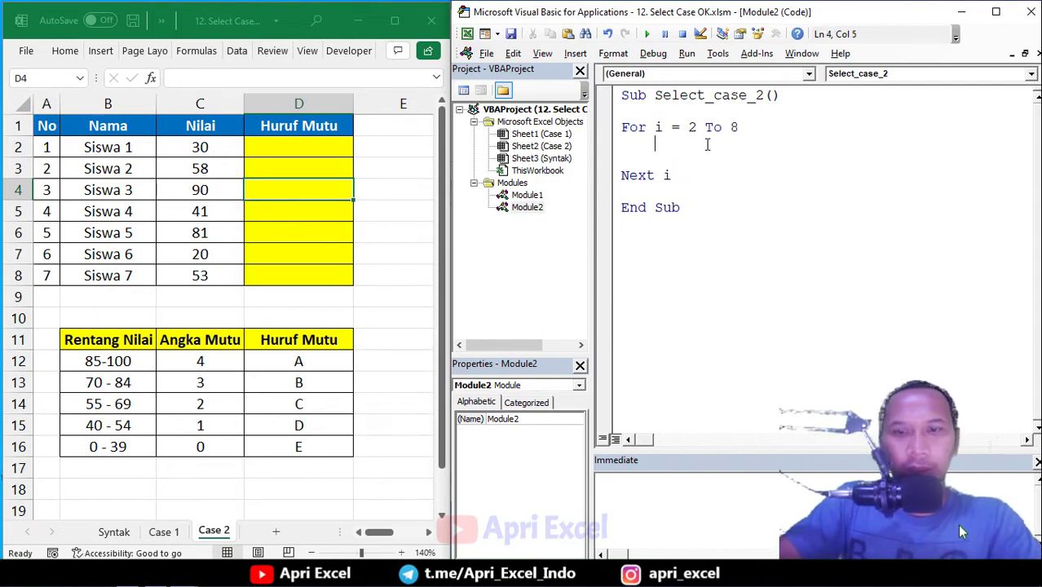
{"action": "key", "text": "Return"}
Inside the loop, add Select Case Range("D" & i) and a Case 85 To 100 line
{"action": "type", "text": "sellec"}
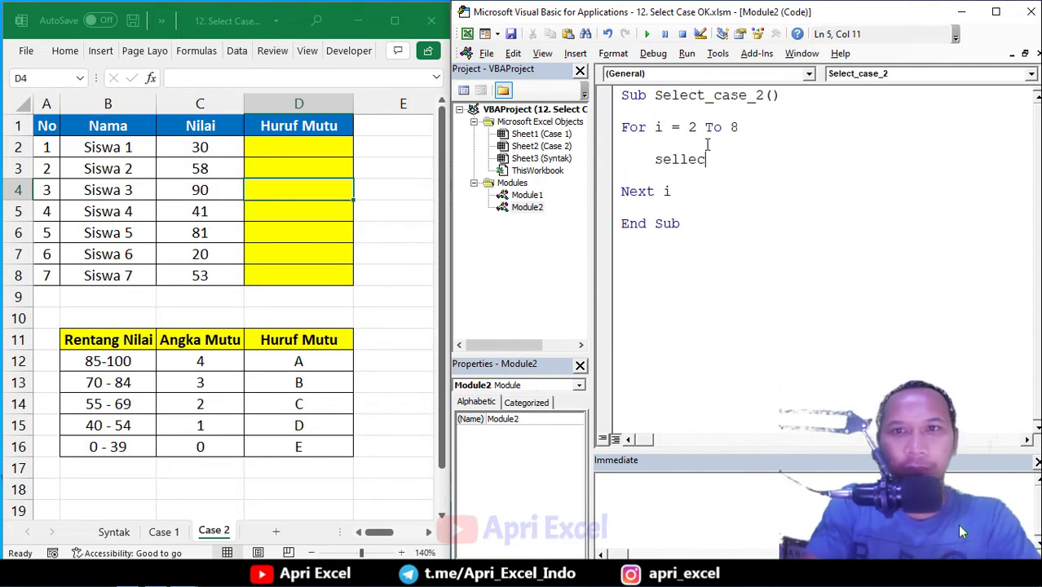
{"action": "key", "text": "BackSpace"}
{"action": "key", "text": "BackSpace"}
{"action": "key", "text": "BackSpace"}
{"action": "type", "text": "ect case"}
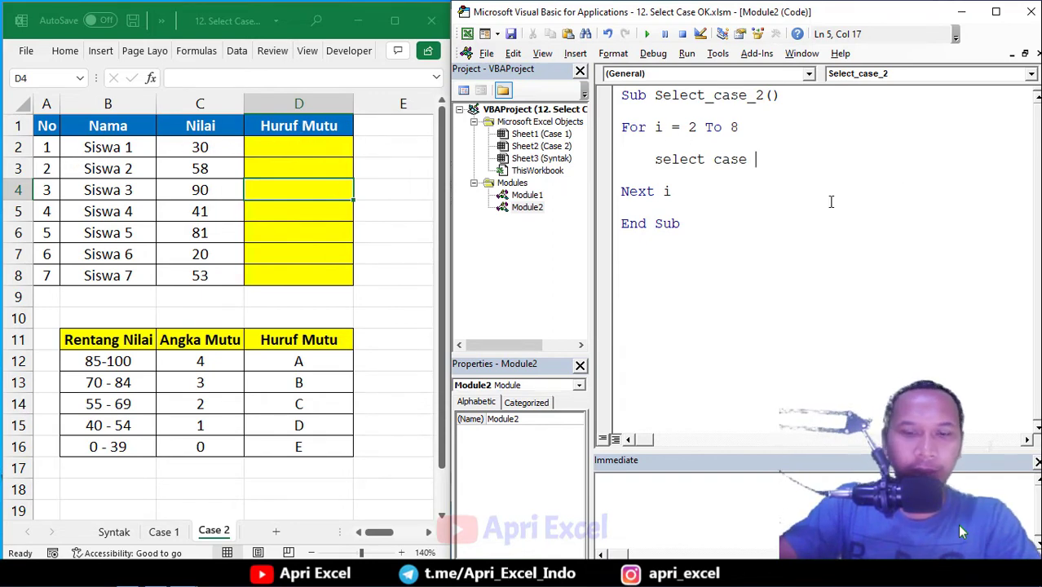
{"action": "type", "text": "range ("}
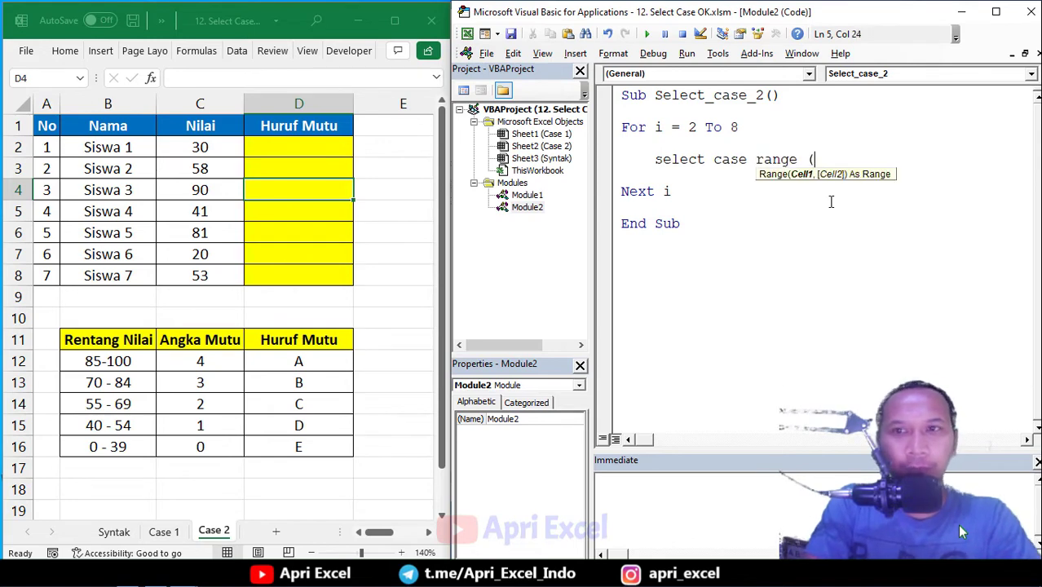
{"action": "type", "text": "\"D\"&"}
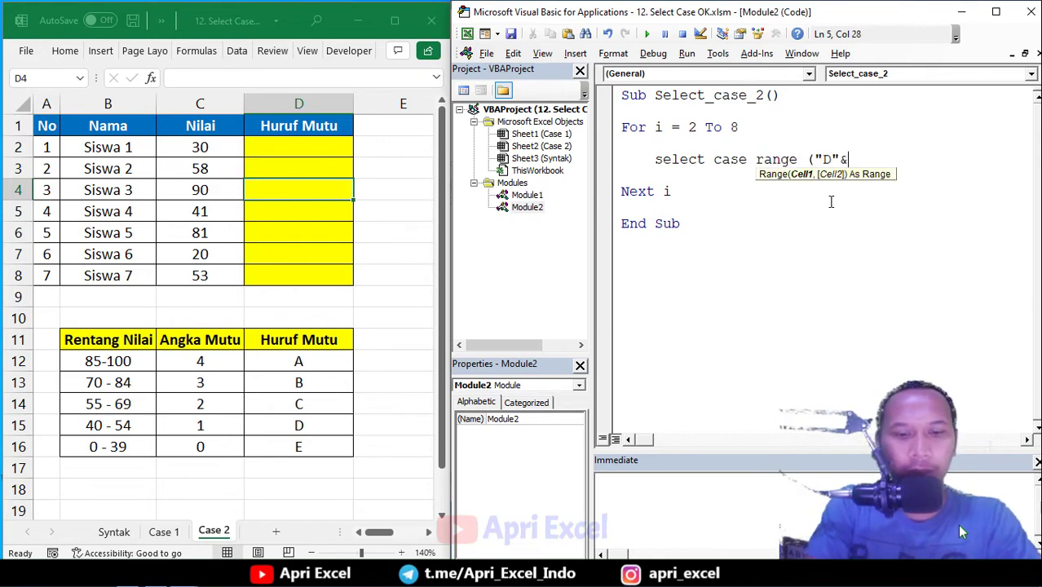
{"action": "type", "text": "i)"}
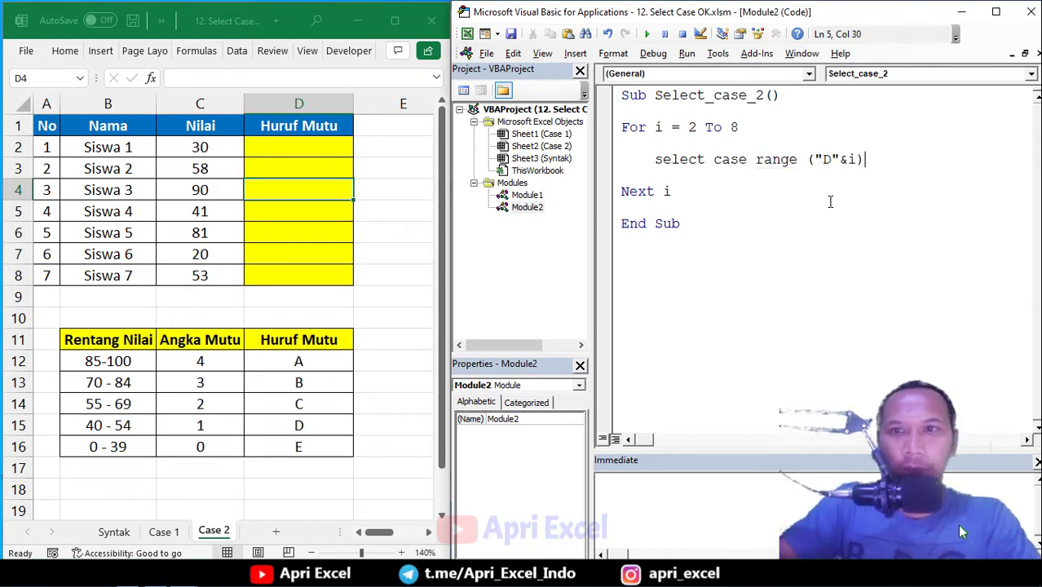
{"action": "left_click", "coordinate": [831, 201]}
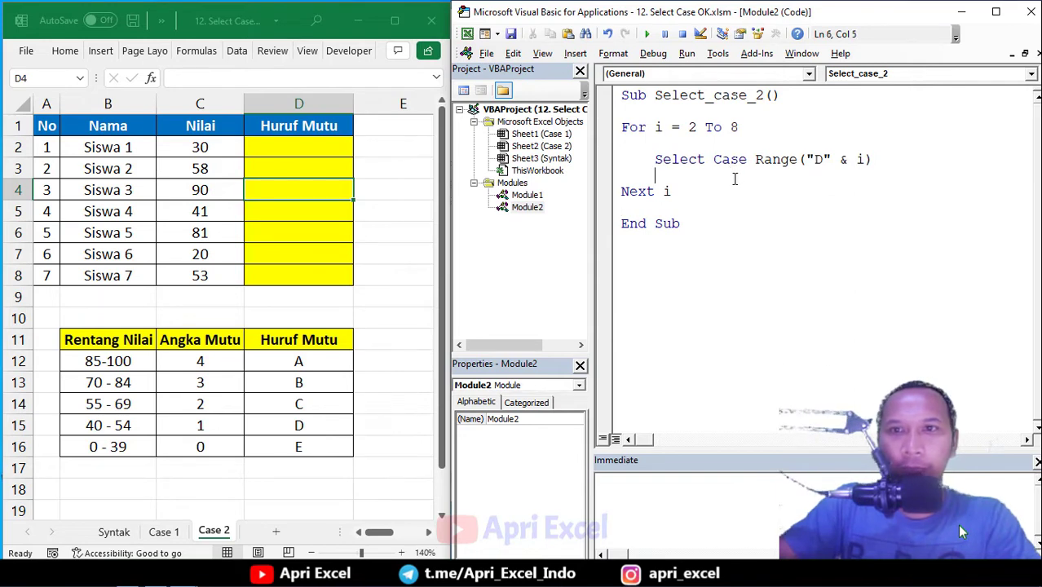
{"action": "type", "text": "Case"}
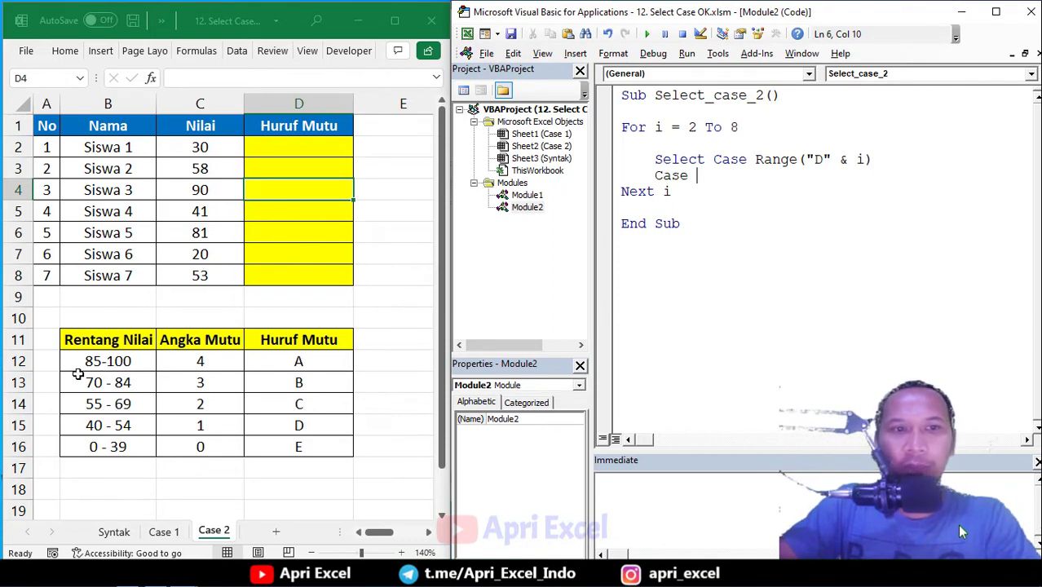
{"action": "type", "text": "85"}
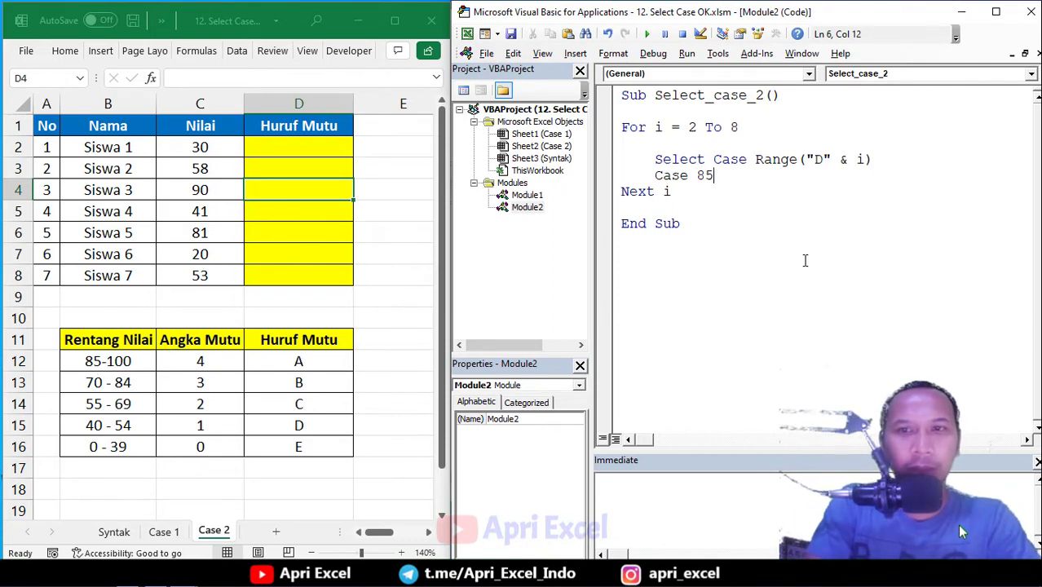
{"action": "type", "text": " to100"}
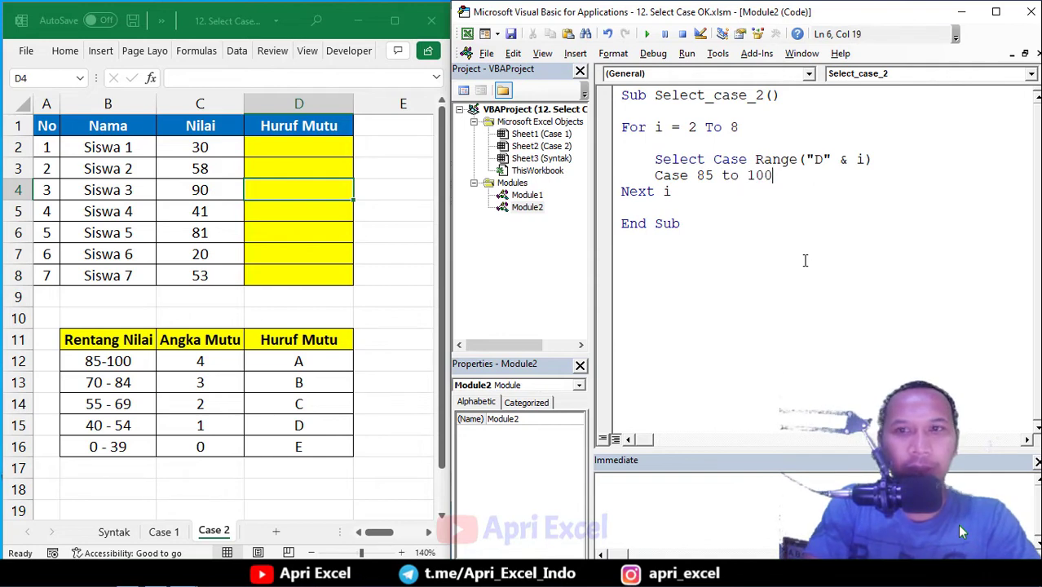
{"action": "key", "text": "Return"}
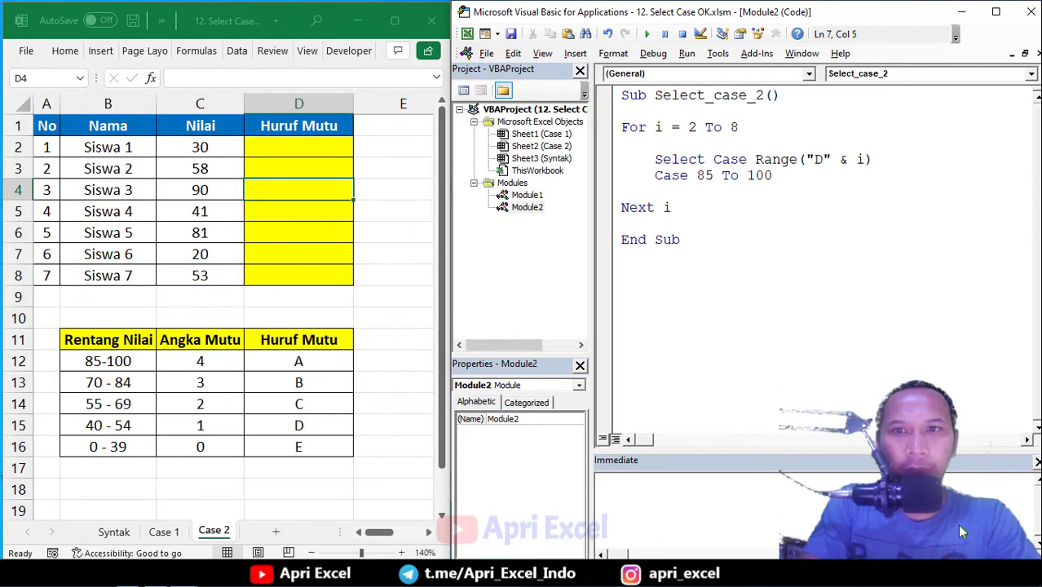
{"action": "type", "text": "Range"}
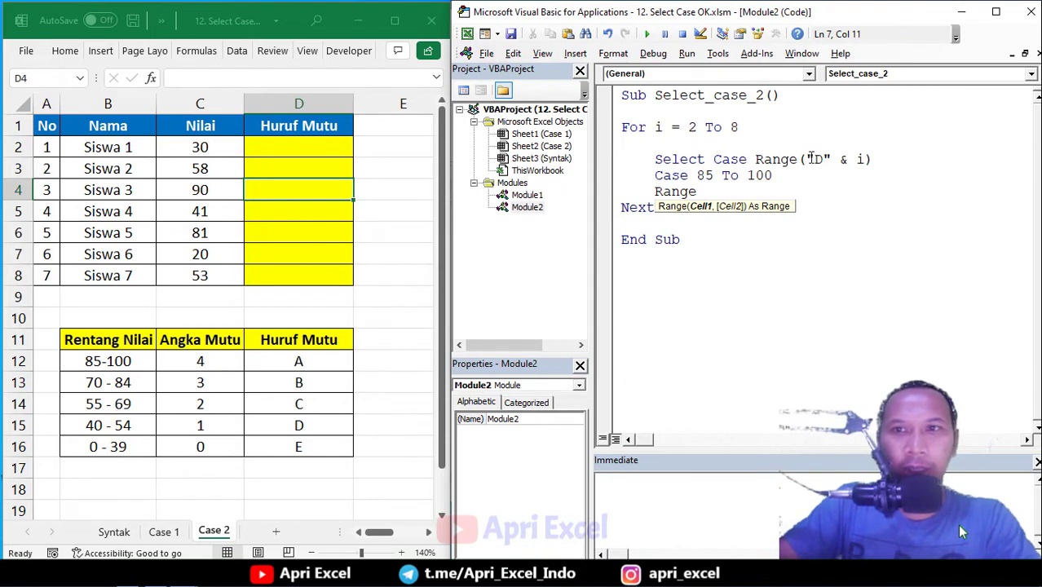
Switch the test to column C and add the line writing grade "A" to Range("D" & i)
{"action": "double_click", "coordinate": [815, 160]}
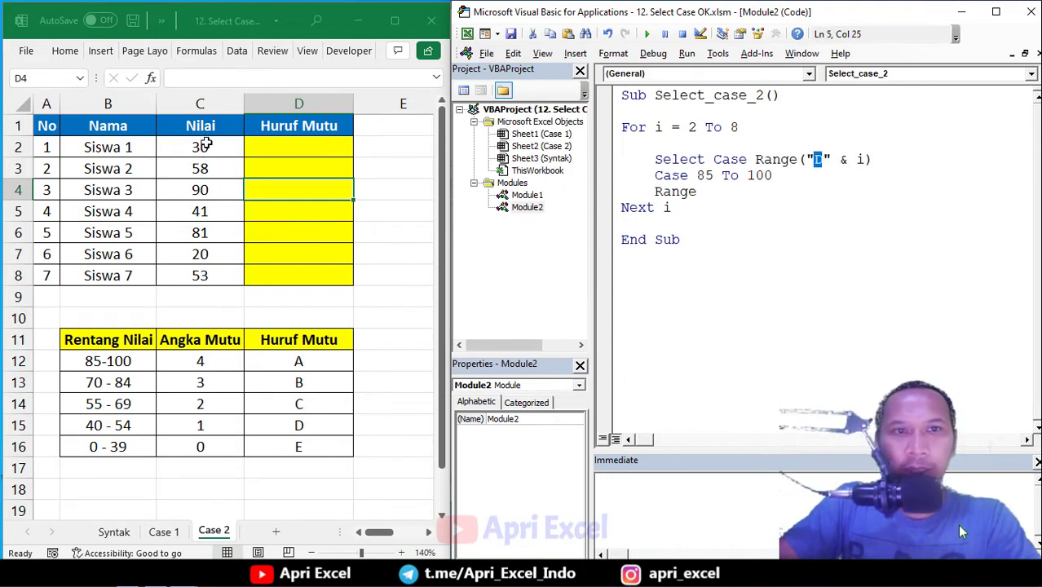
{"action": "type", "text": "C"}
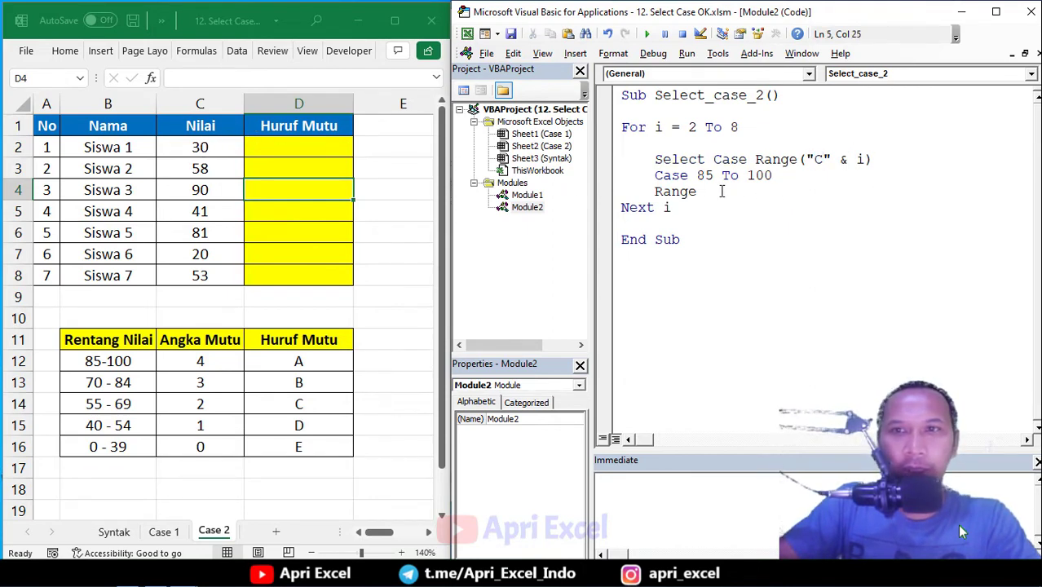
{"action": "type", "text": " (\"D"}
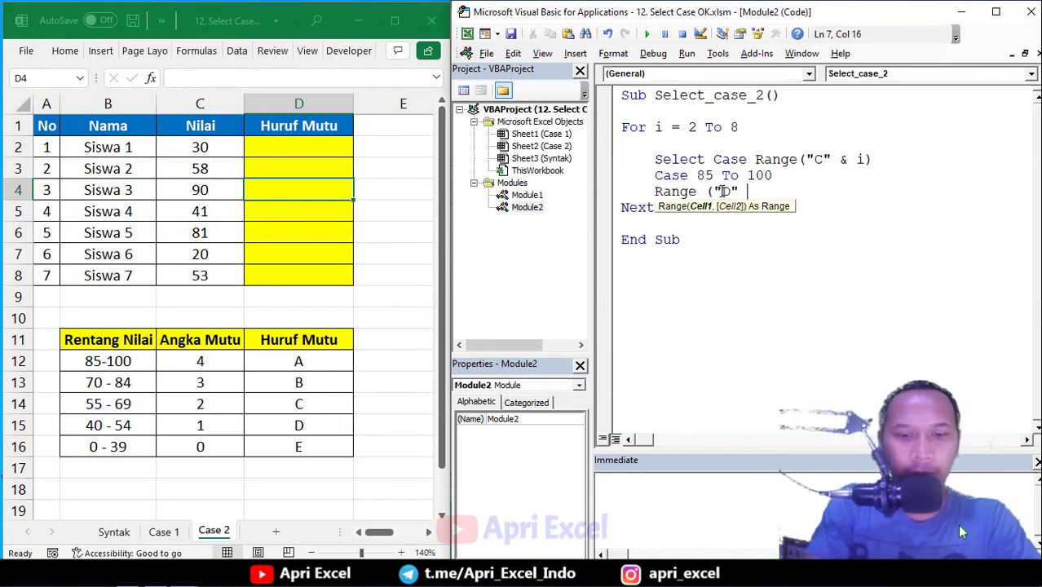
{"action": "type", "text": " & i)"}
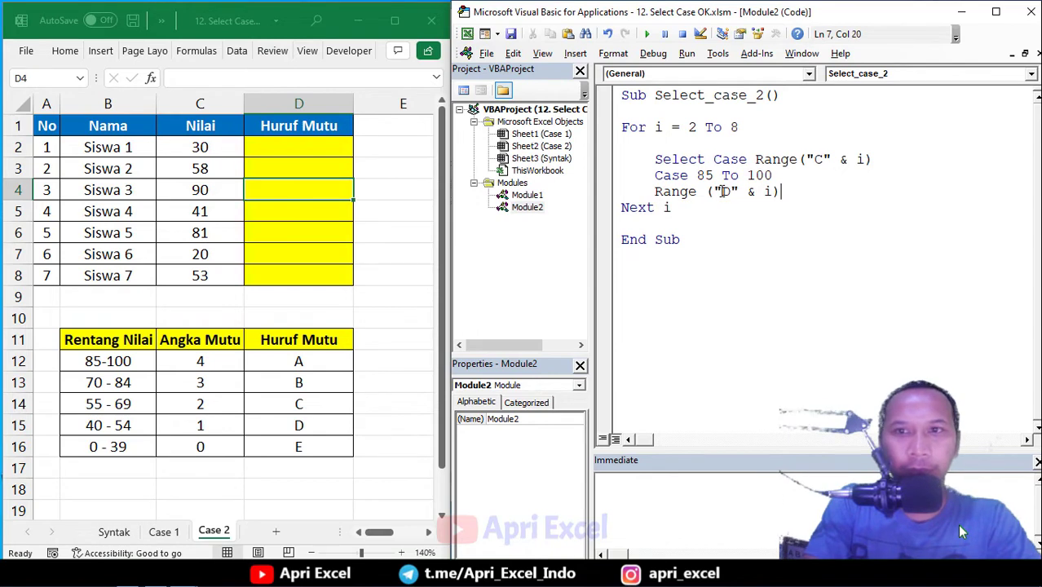
{"action": "type", "text": ".value "}
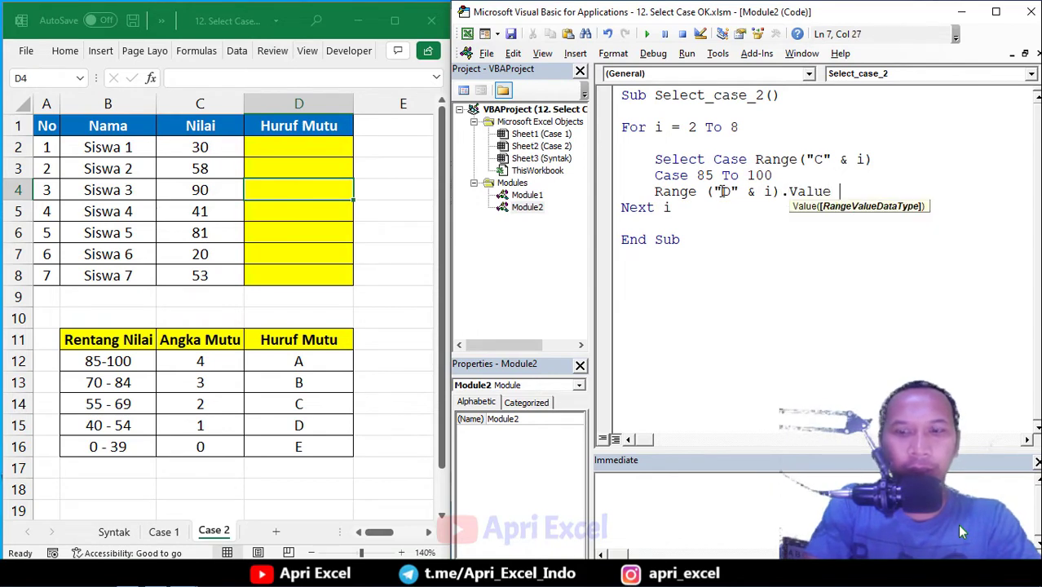
{"action": "type", "text": "="}
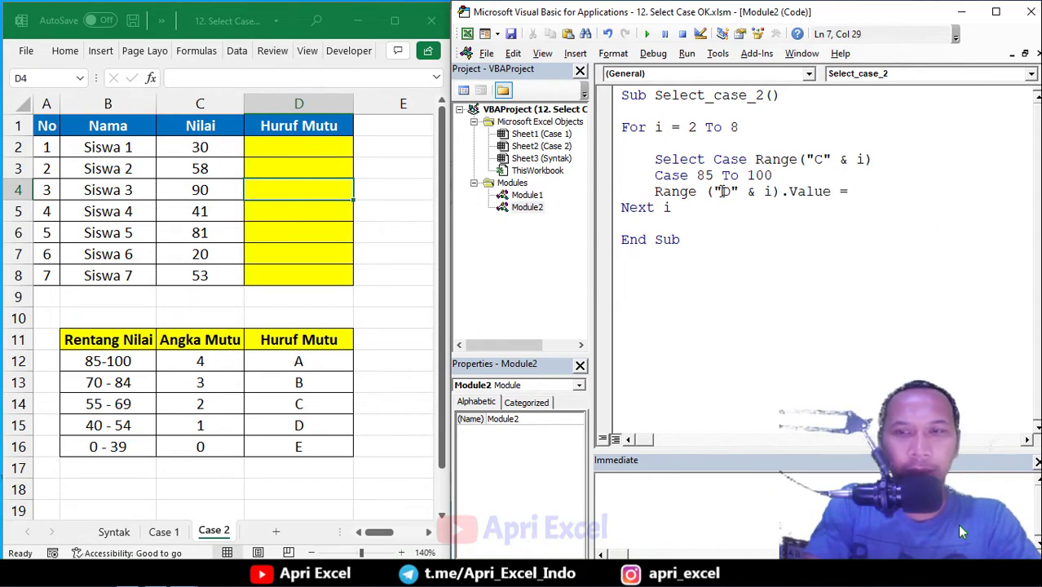
{"action": "type", "text": "\"A"}
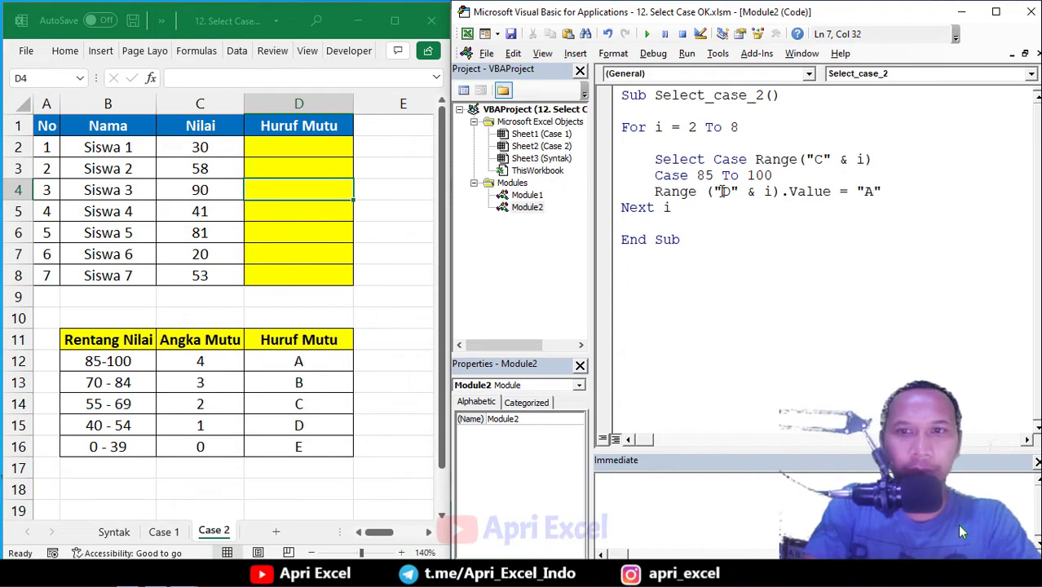
{"action": "key", "text": "Return"}
{"action": "key", "text": "Up"}
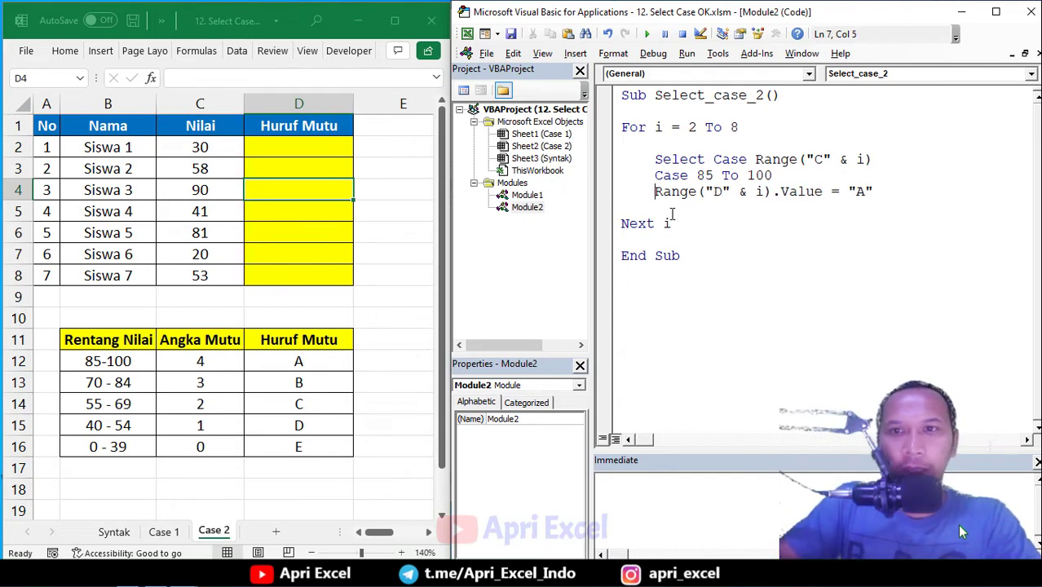
Join the grade A assignment onto the Case 85 To 100 line with a colon, then select that line
{"action": "mouse_move", "coordinate": [670, 176]}
{"action": "left_mouse_down"}
{"action": "mouse_move", "coordinate": [689, 192]}
{"action": "mouse_move", "coordinate": [749, 176]}
{"action": "mouse_move", "coordinate": [731, 192]}
{"action": "left_mouse_up"}
{"action": "left_click", "coordinate": [715, 200]}
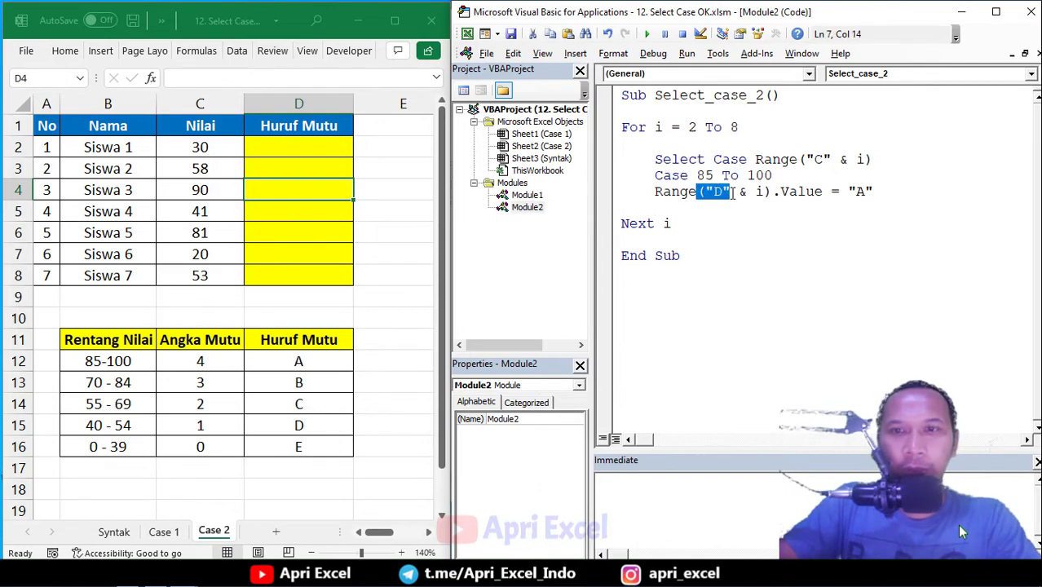
{"action": "left_click", "coordinate": [653, 191]}
{"action": "key", "text": "BackSpace"}
{"action": "key", "text": "BackSpace"}
{"action": "key", "text": "BackSpace"}
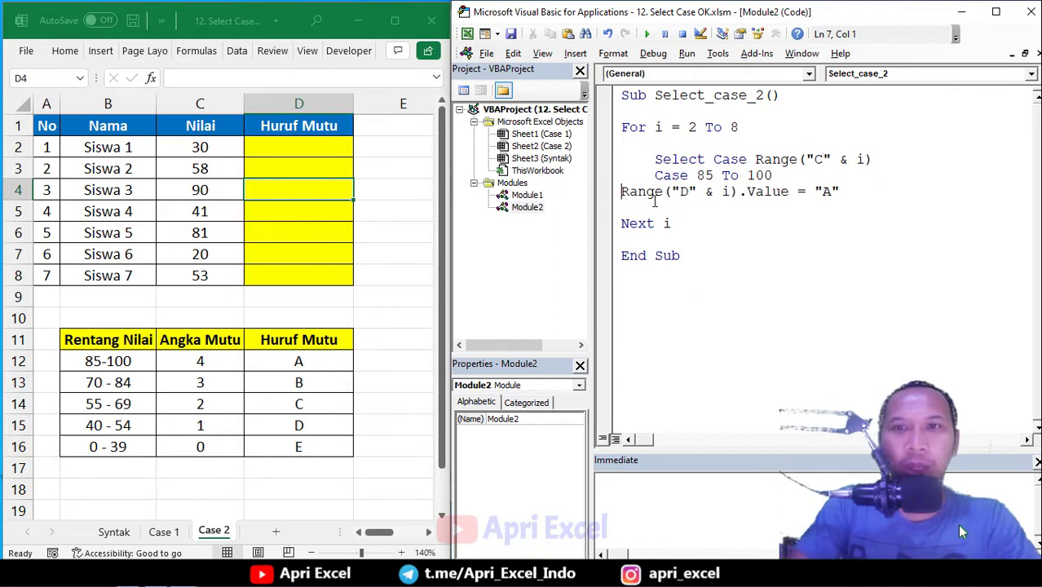
{"action": "key", "text": "BackSpace"}
{"action": "type", "text": ": Range(\"D\" & i).Value = \"A"}
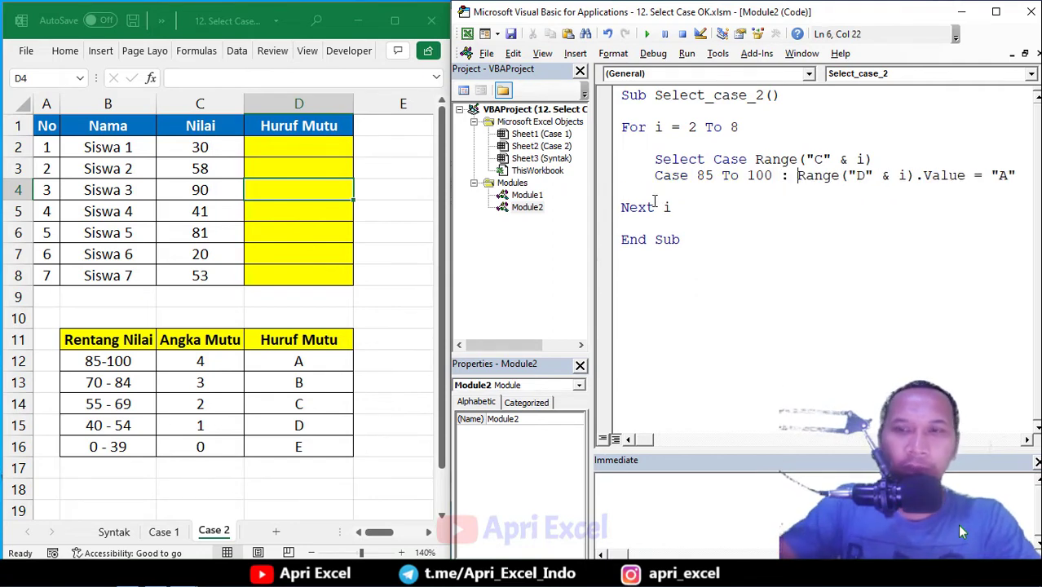
{"action": "left_click", "coordinate": [741, 206]}
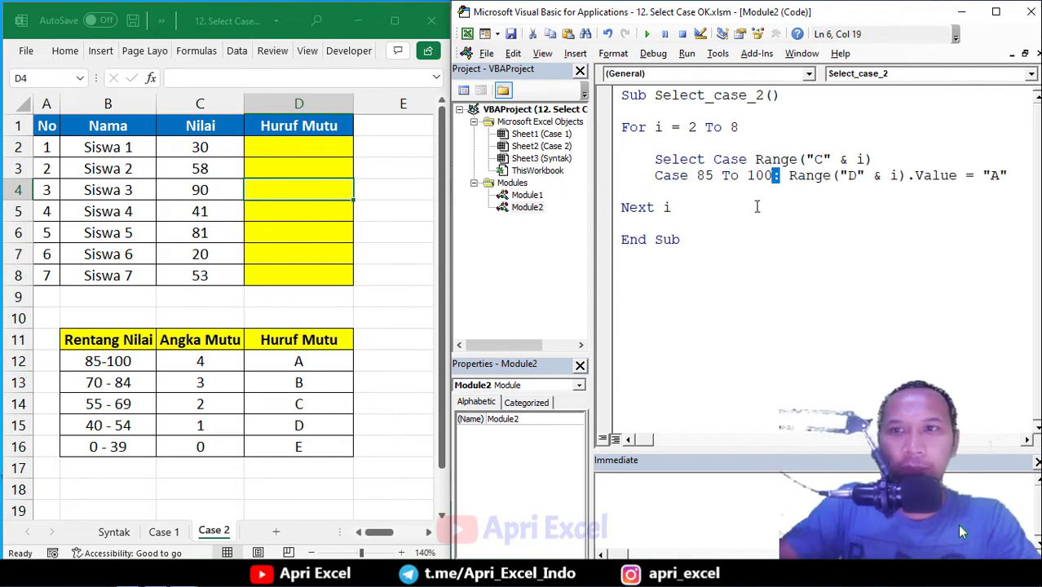
{"action": "left_click", "coordinate": [756, 206]}
{"action": "left_click_drag", "start_coordinate": [648, 175], "coordinate": [826, 170]}
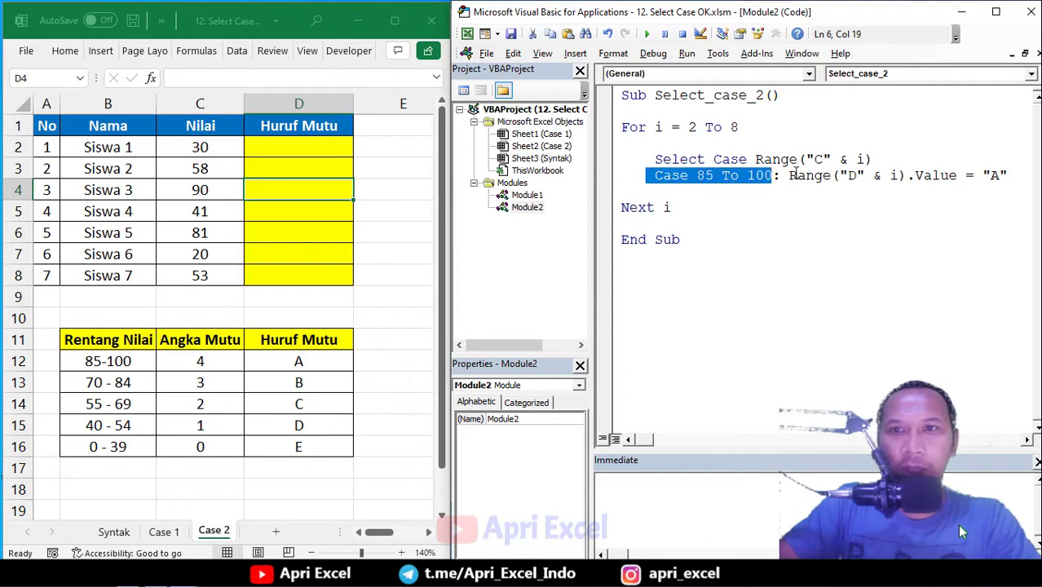
{"action": "left_click", "coordinate": [812, 175]}
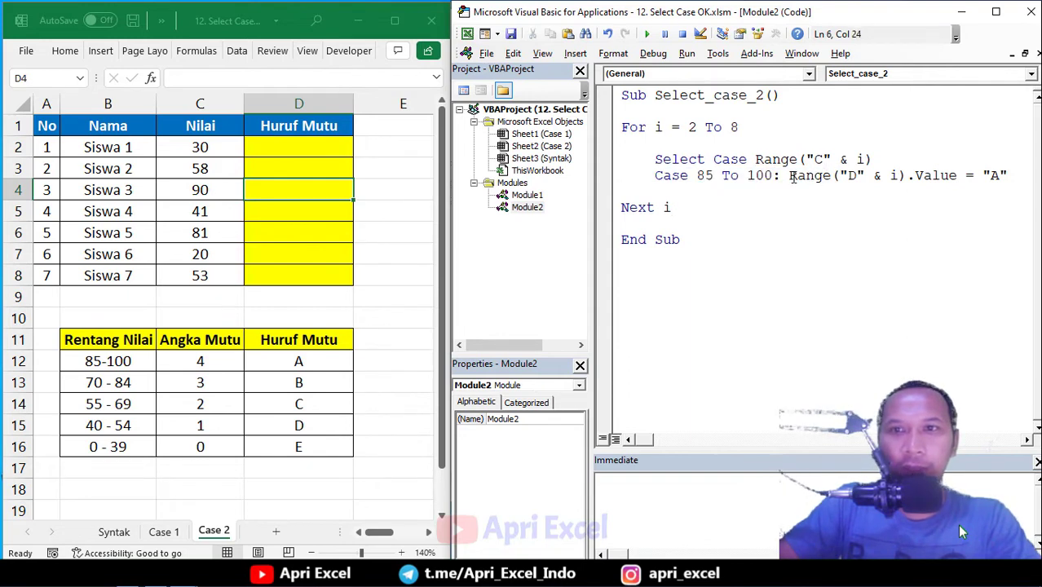
{"action": "left_click_drag", "start_coordinate": [1009, 175], "coordinate": [660, 178]}
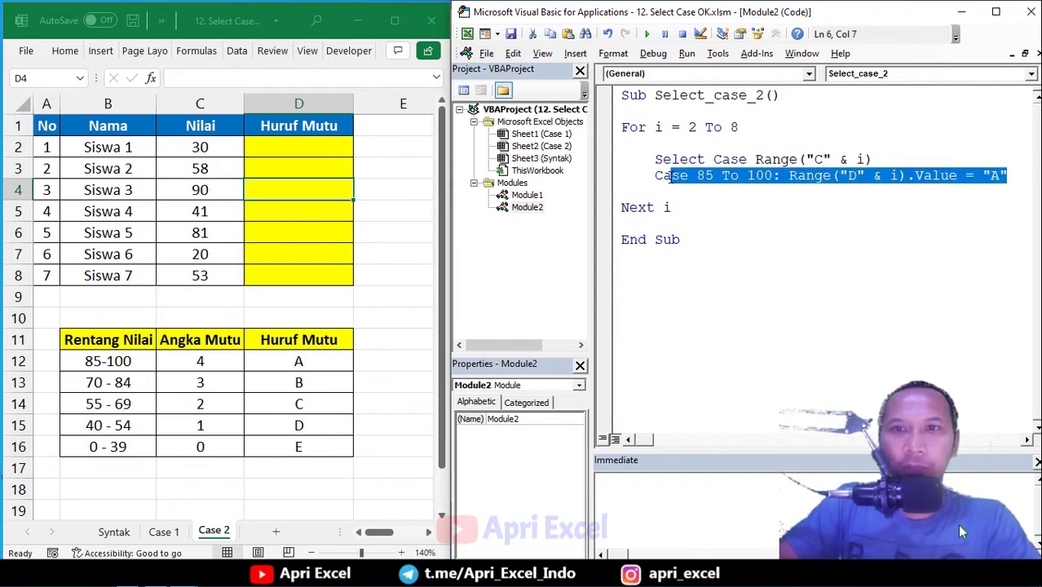
Duplicate the Case 85 To 100 line as Case 70 To 84 writing "B"
{"action": "key", "text": "ctrl+c"}
{"action": "left_click", "coordinate": [678, 189]}
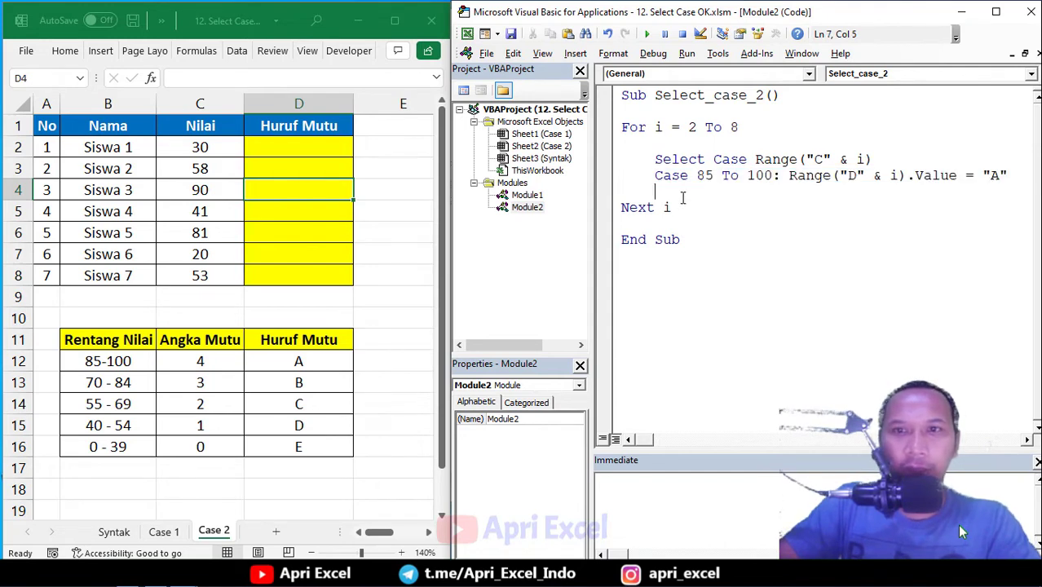
{"action": "key", "text": "ctrl+v"}
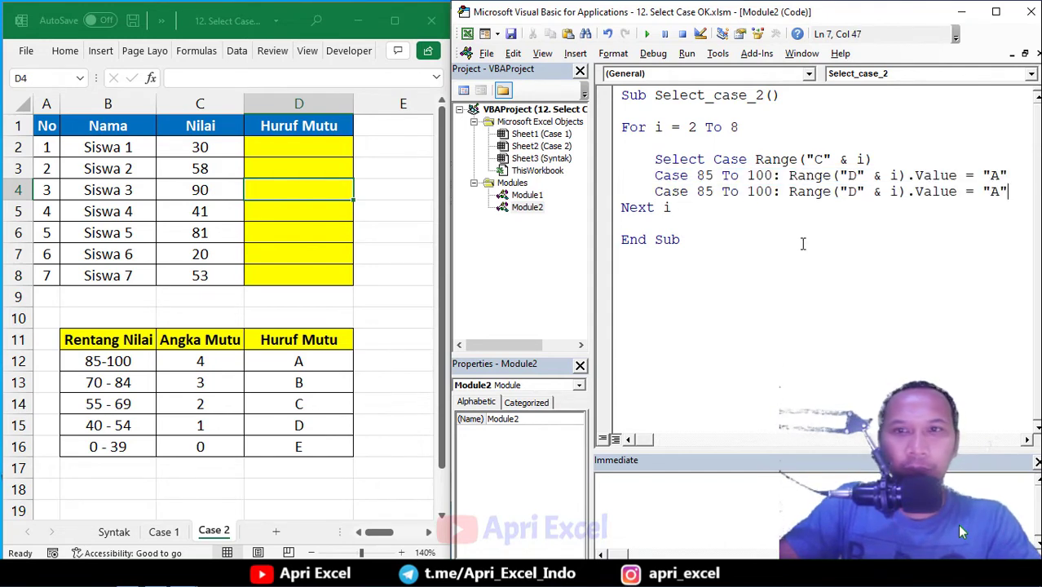
{"action": "double_click", "coordinate": [701, 191]}
{"action": "type", "text": "70"}
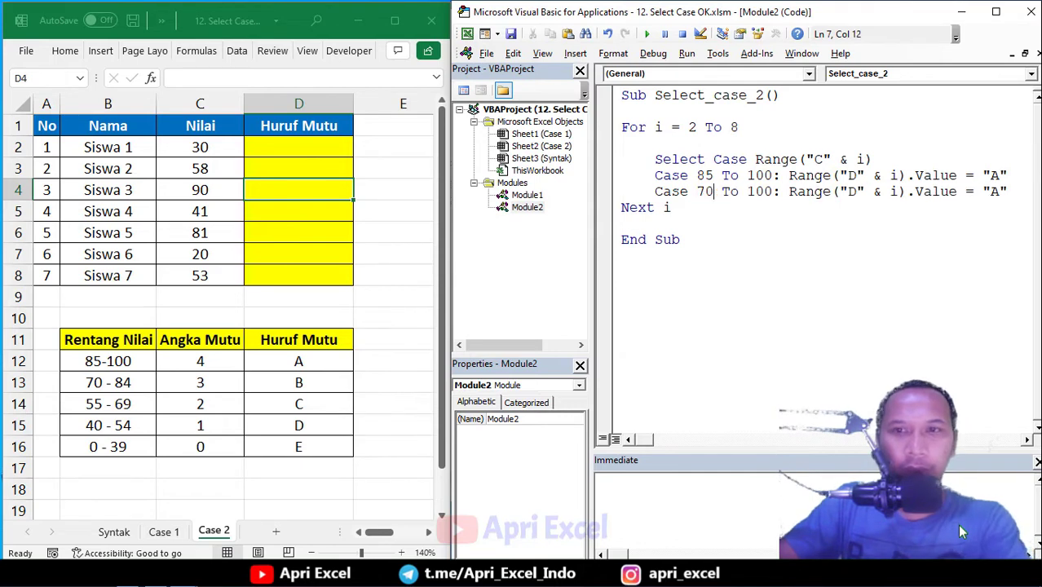
{"action": "left_click_drag", "start_coordinate": [771, 191], "coordinate": [755, 191]}
{"action": "key", "text": "shift+Left"}
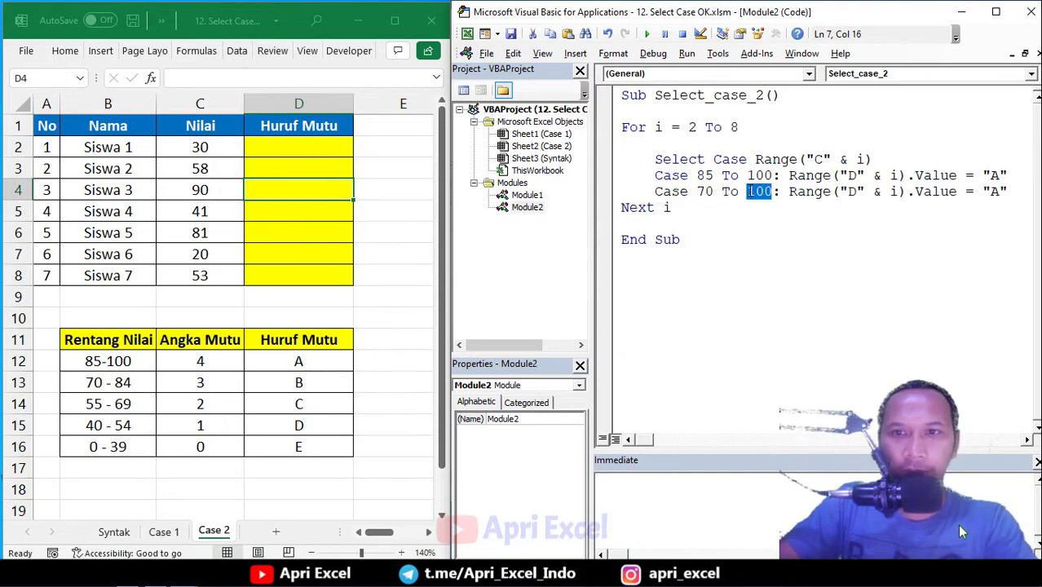
{"action": "type", "text": "84"}
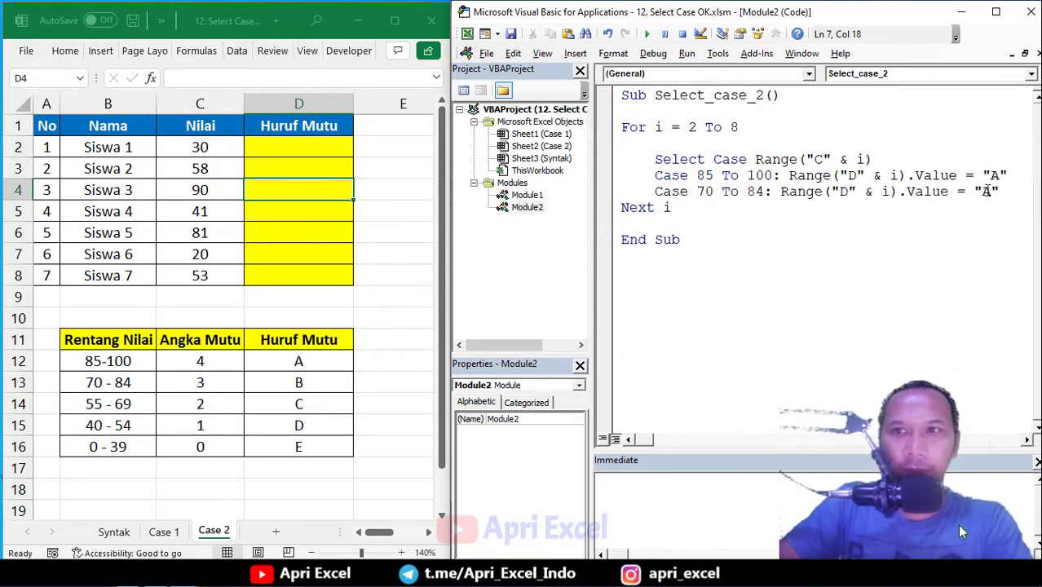
{"action": "double_click", "coordinate": [986, 191]}
{"action": "type", "text": "B"}
{"action": "left_click", "coordinate": [1008, 191]}
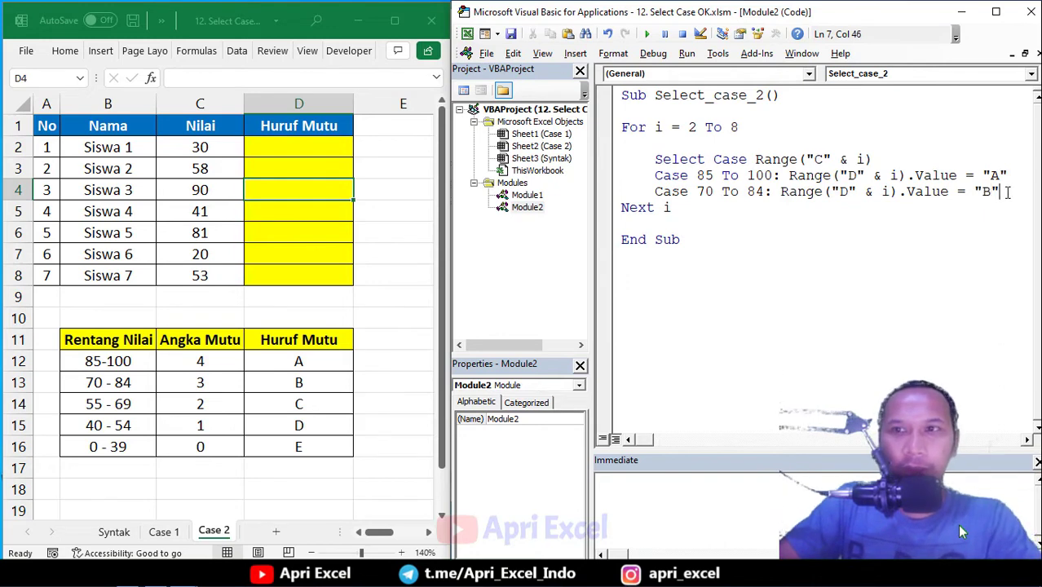
Copy the 70 To 84 line below and change it to Case 55 To 69 writing "C"
{"action": "left_click", "coordinate": [660, 191], "text": "shift"}
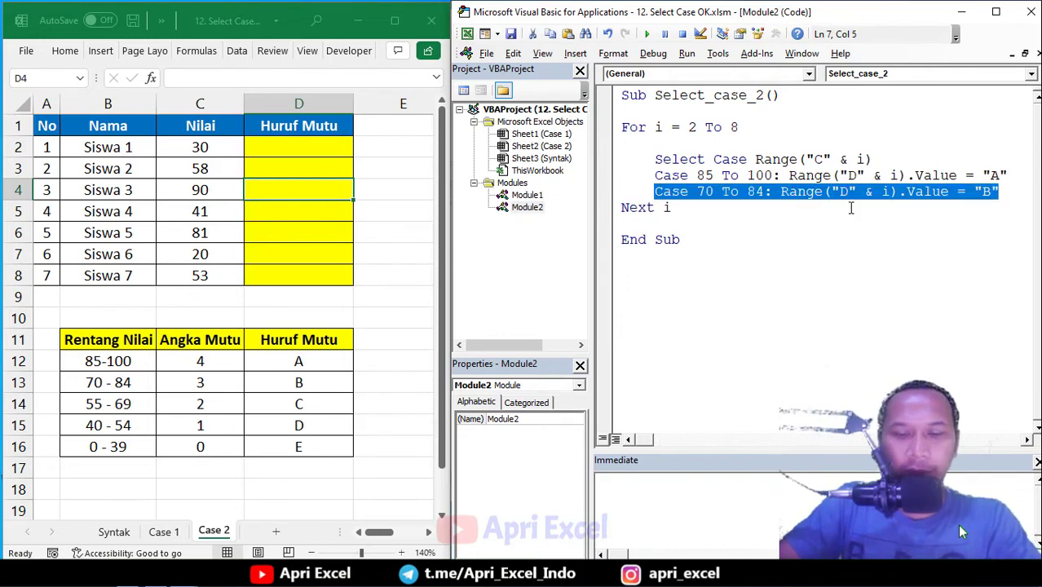
{"action": "key", "text": "ctrl+c"}
{"action": "left_click", "coordinate": [1008, 192]}
{"action": "key", "text": "Return"}
{"action": "key", "text": "ctrl+v"}
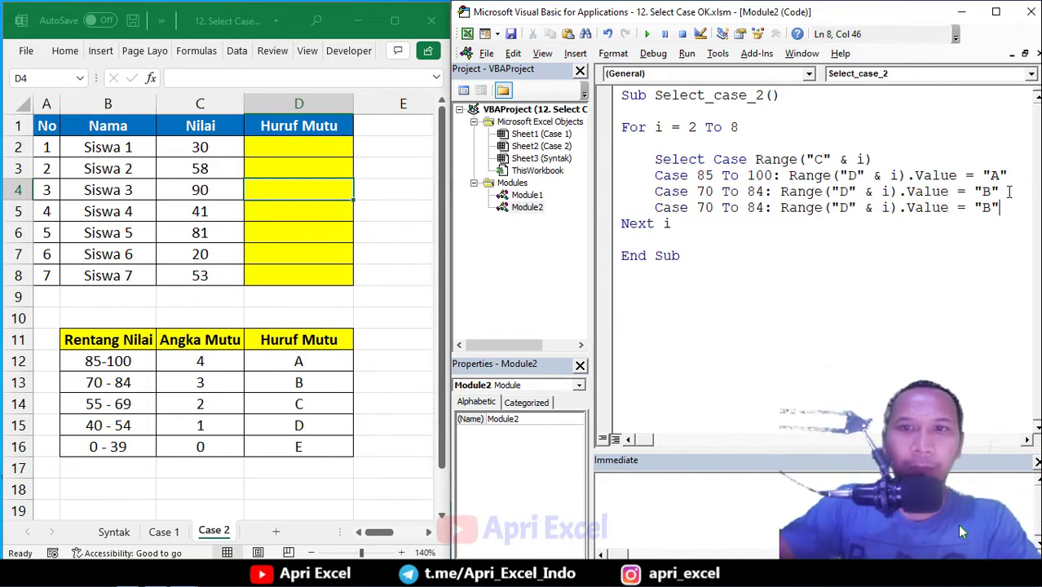
{"action": "double_click", "coordinate": [706, 207]}
{"action": "type", "text": "55"}
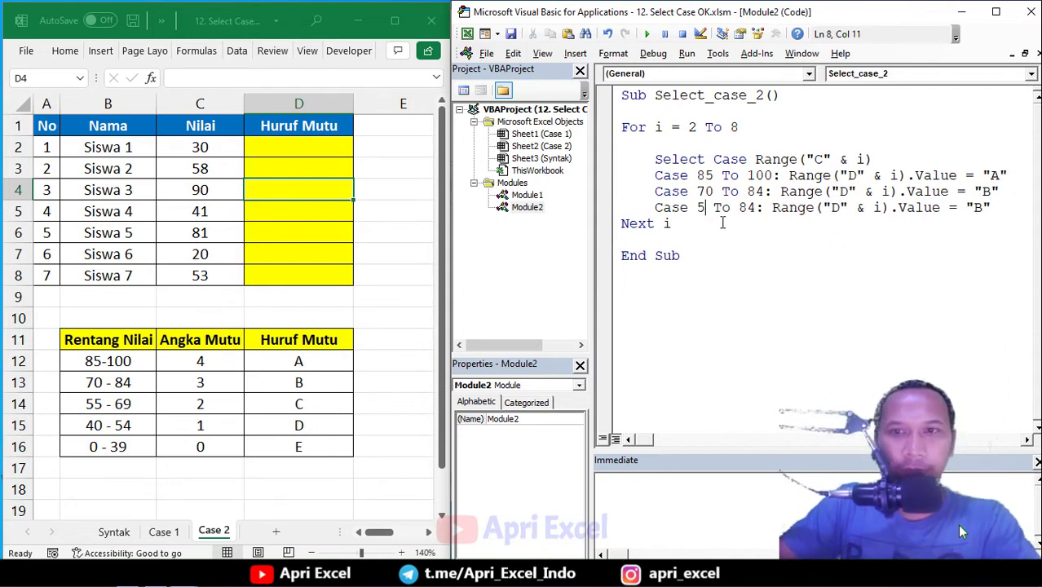
{"action": "left_click_drag", "start_coordinate": [761, 208], "coordinate": [754, 208]}
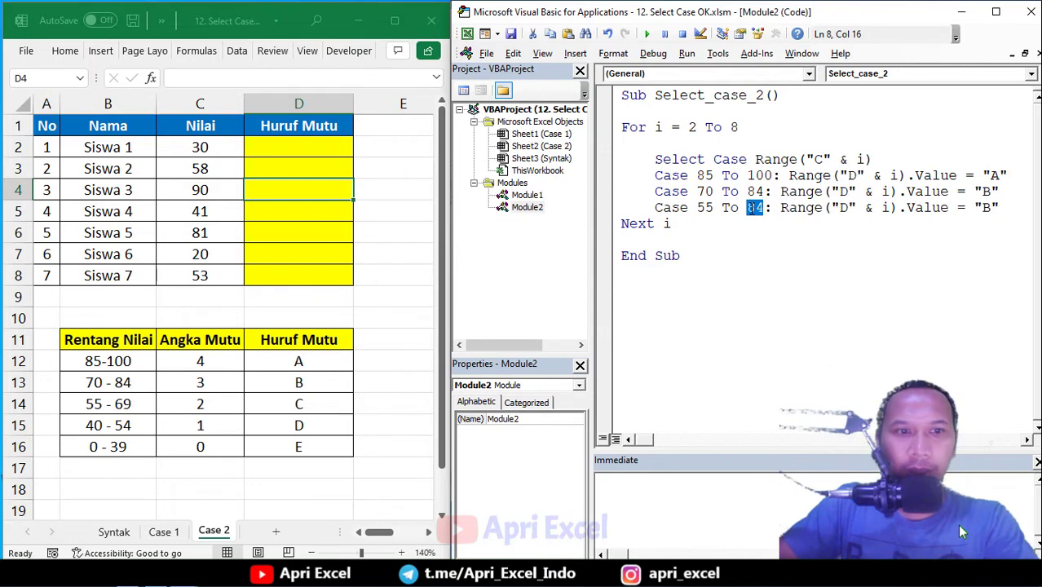
{"action": "type", "text": "6"}
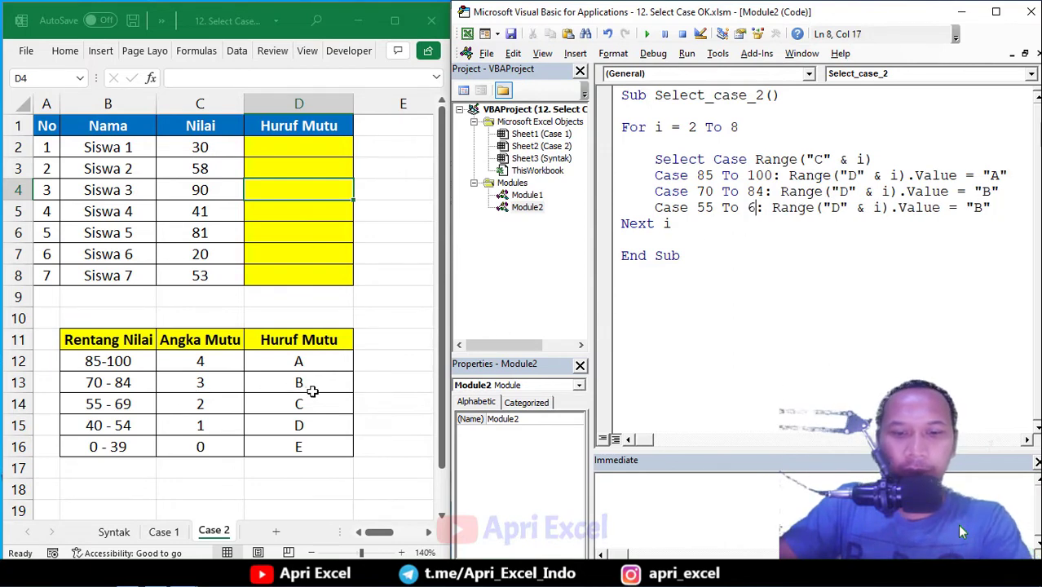
{"action": "type", "text": "9"}
{"action": "key", "text": "Down"}
{"action": "left_click_drag", "start_coordinate": [998, 208], "coordinate": [982, 207]}
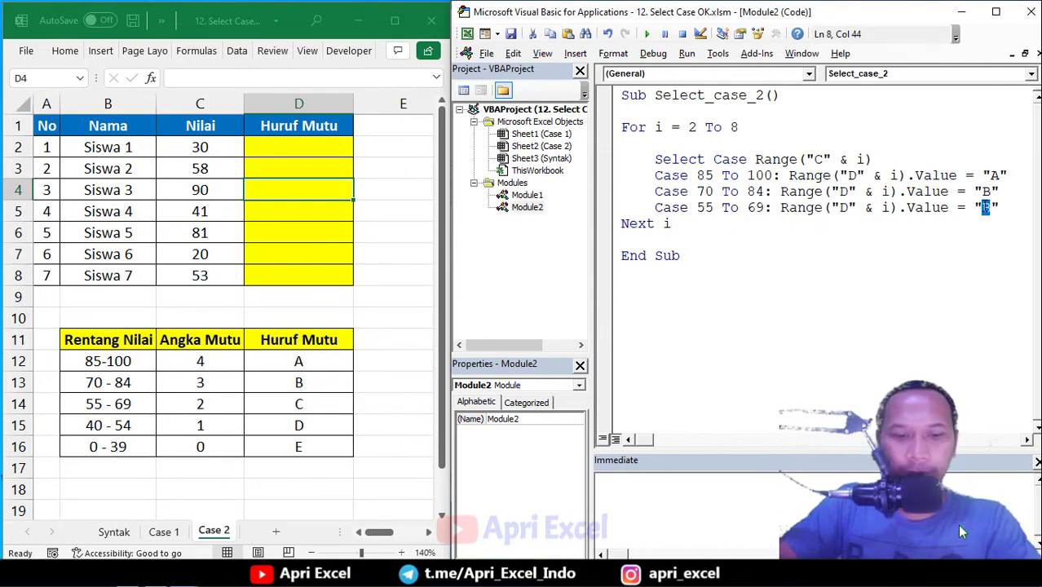
{"action": "type", "text": "C"}
Duplicate the 55 To 69 line as Case 40 To 54, and paste one more spare copy
{"action": "key", "text": "shift+Home"}
{"action": "key", "text": "ctrl+c"}
{"action": "key", "text": "End"}
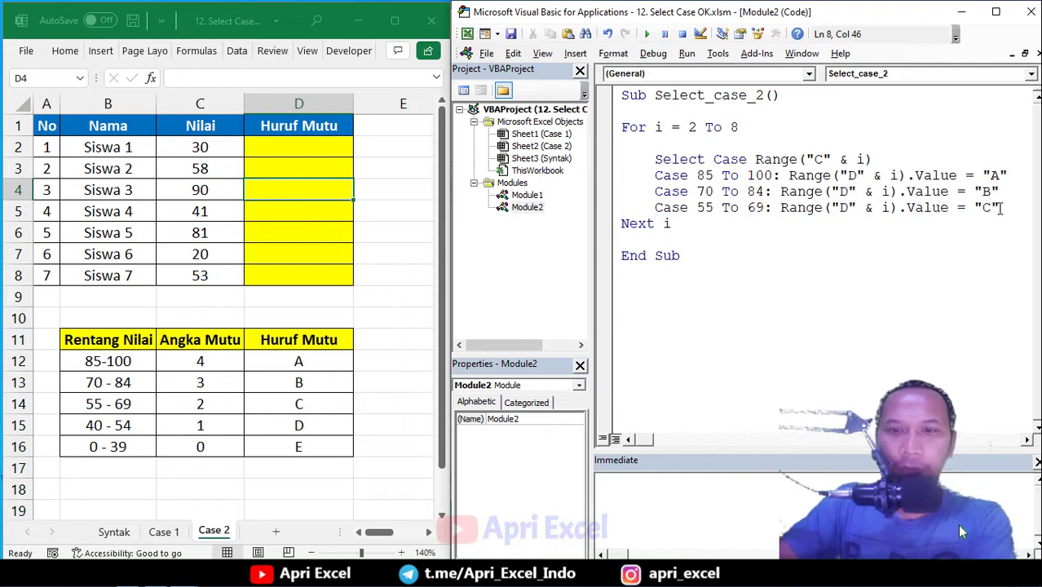
{"action": "key", "text": "Return"}
{"action": "key", "text": "ctrl+v"}
{"action": "left_click", "coordinate": [714, 226]}
{"action": "double_click", "coordinate": [705, 224]}
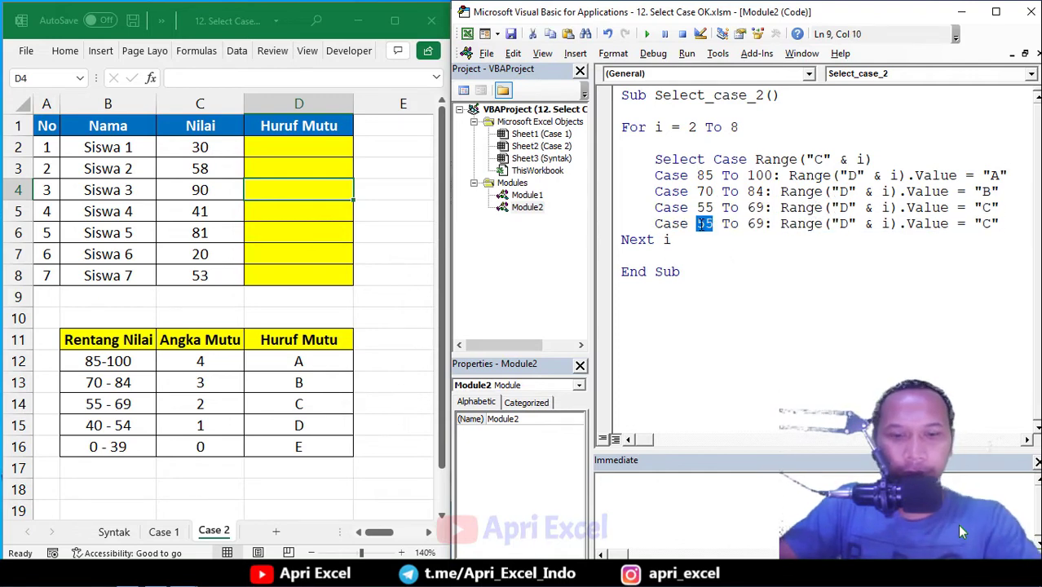
{"action": "type", "text": "40"}
{"action": "left_click_drag", "start_coordinate": [763, 224], "coordinate": [747, 223]}
{"action": "type", "text": "54"}
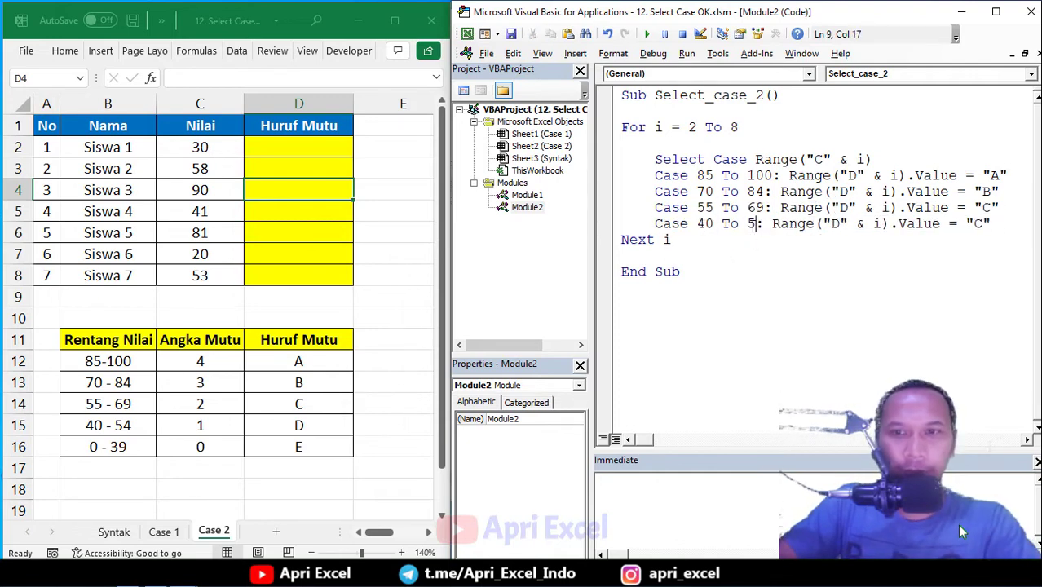
{"action": "left_click", "coordinate": [1002, 225]}
{"action": "key", "text": "Return"}
{"action": "key", "text": "ctrl+v"}
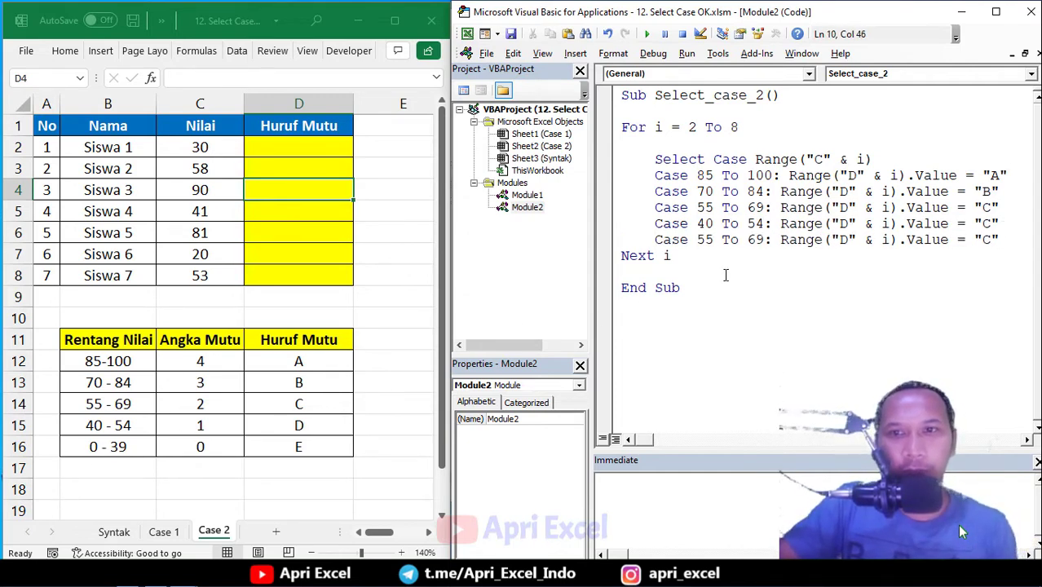
Change the spare Case line's condition to <39, which reformats to Case Is < 39
{"action": "left_click_drag", "start_coordinate": [765, 240], "coordinate": [697, 239]}
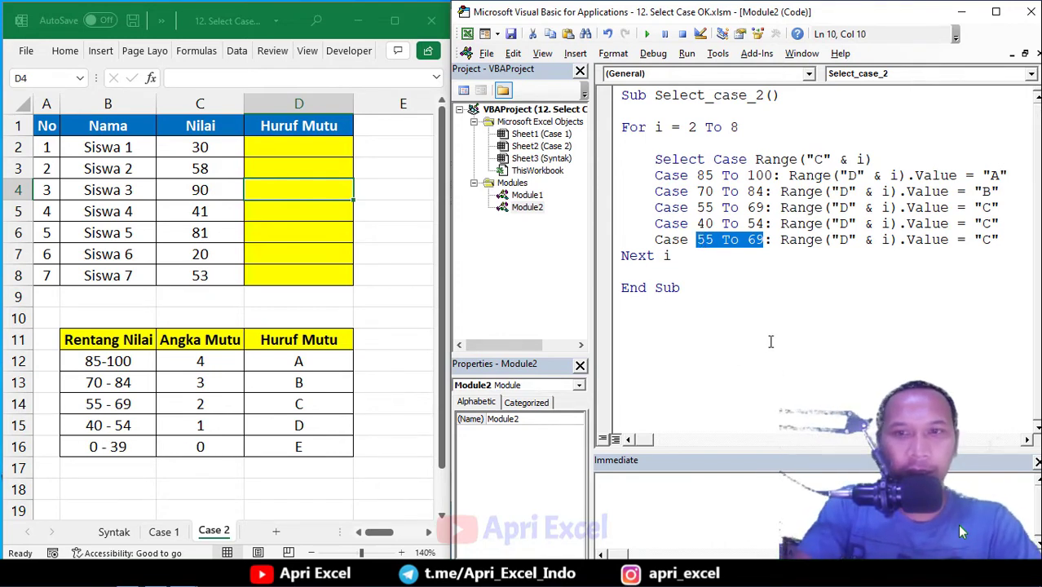
{"action": "type", "text": "<39"}
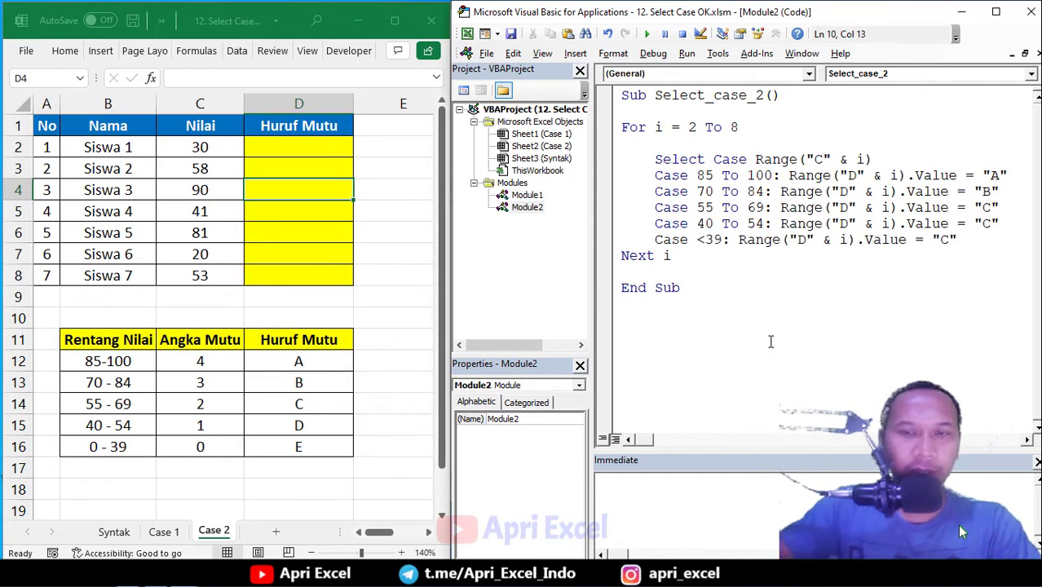
{"action": "left_click", "coordinate": [790, 309]}
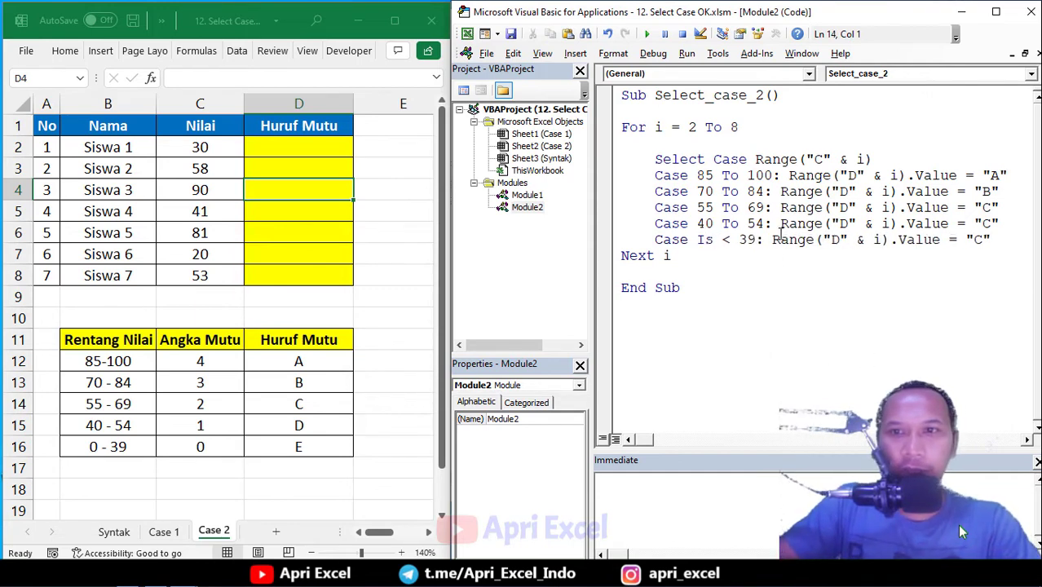
{"action": "mouse_move", "coordinate": [705, 240]}
{"action": "left_mouse_down"}
{"action": "mouse_move", "coordinate": [718, 242]}
{"action": "mouse_move", "coordinate": [697, 240]}
{"action": "left_mouse_up"}
{"action": "left_click", "coordinate": [692, 277]}
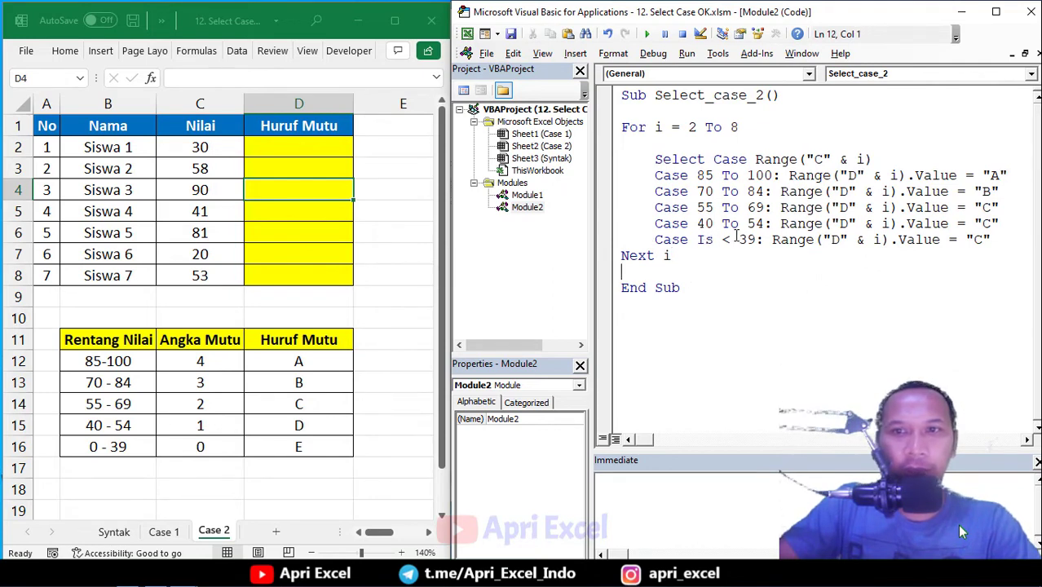
{"action": "left_click_drag", "start_coordinate": [736, 239], "coordinate": [721, 239]}
{"action": "left_click", "coordinate": [722, 259]}
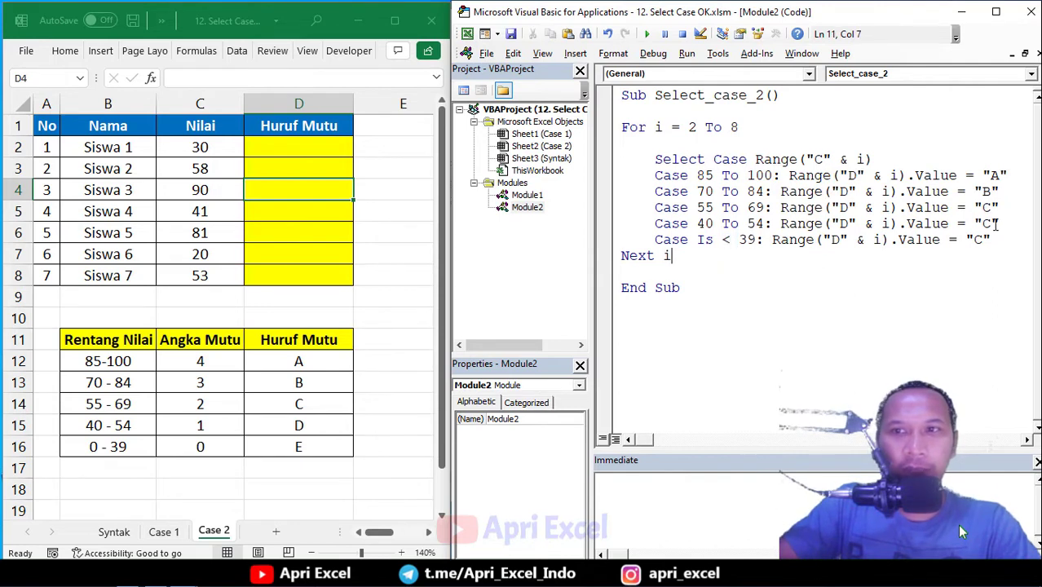
Set Case 40 To 54 to "D" and Is < 39 to "E", then add End Select
{"action": "mouse_move", "coordinate": [992, 223]}
{"action": "left_mouse_down"}
{"action": "mouse_move", "coordinate": [982, 224]}
{"action": "mouse_move", "coordinate": [982, 238]}
{"action": "left_mouse_up"}
{"action": "type", "text": "DE"}
{"action": "left_click", "coordinate": [924, 207]}
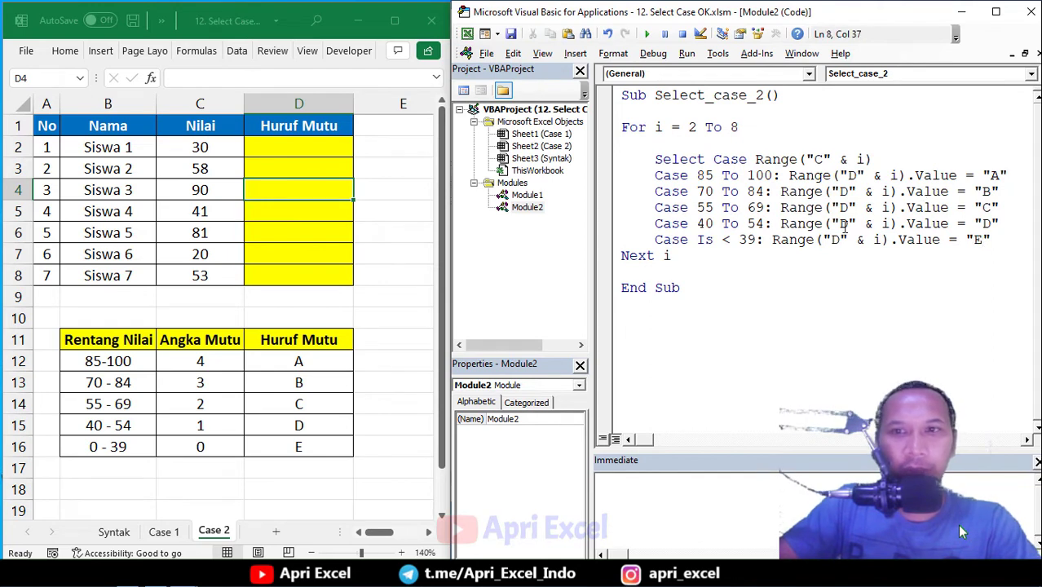
{"action": "left_click", "coordinate": [992, 239]}
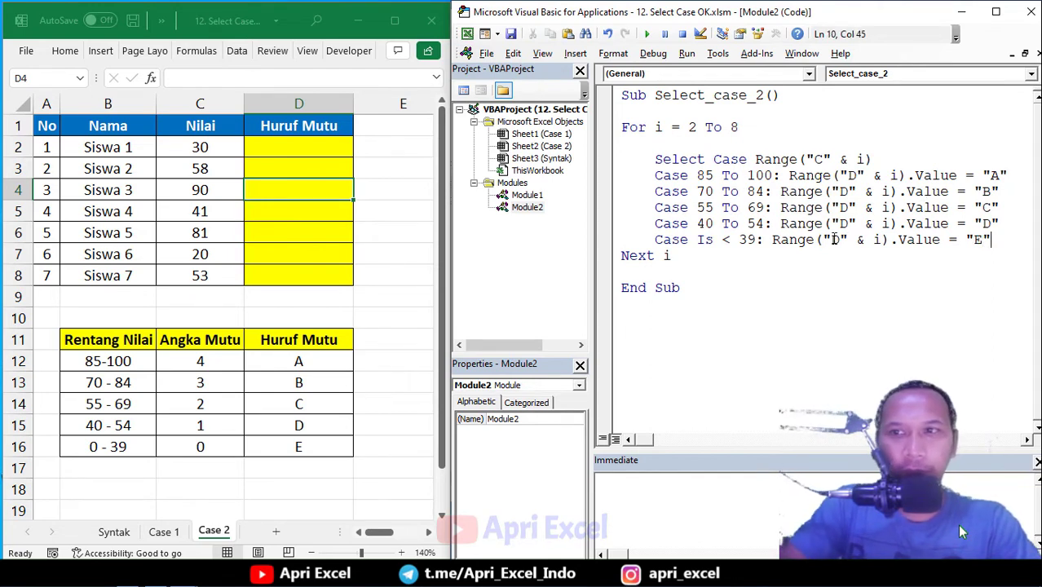
{"action": "key", "text": "Return"}
{"action": "type", "text": "End"}
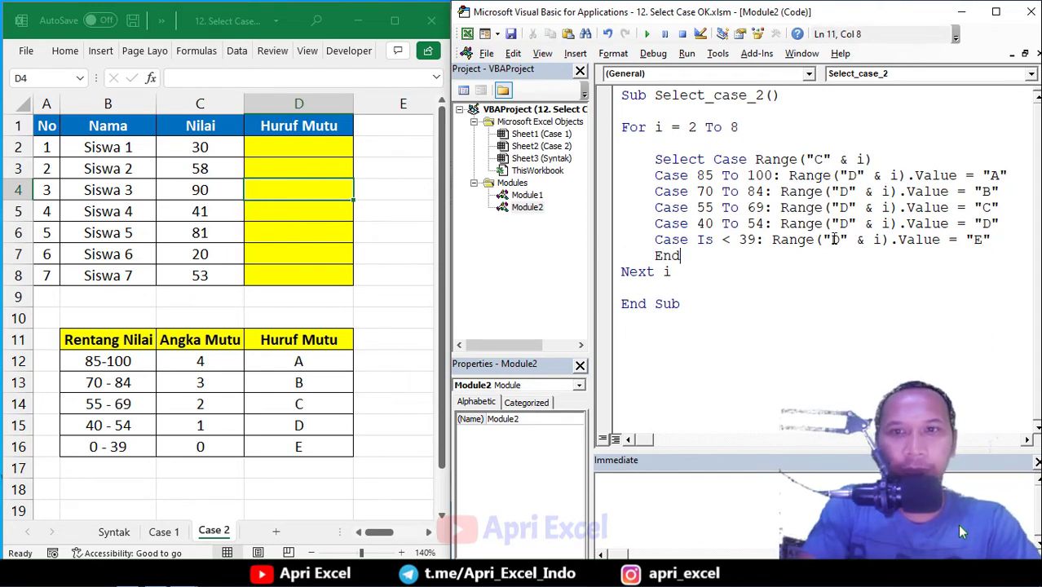
{"action": "type", "text": " Select"}
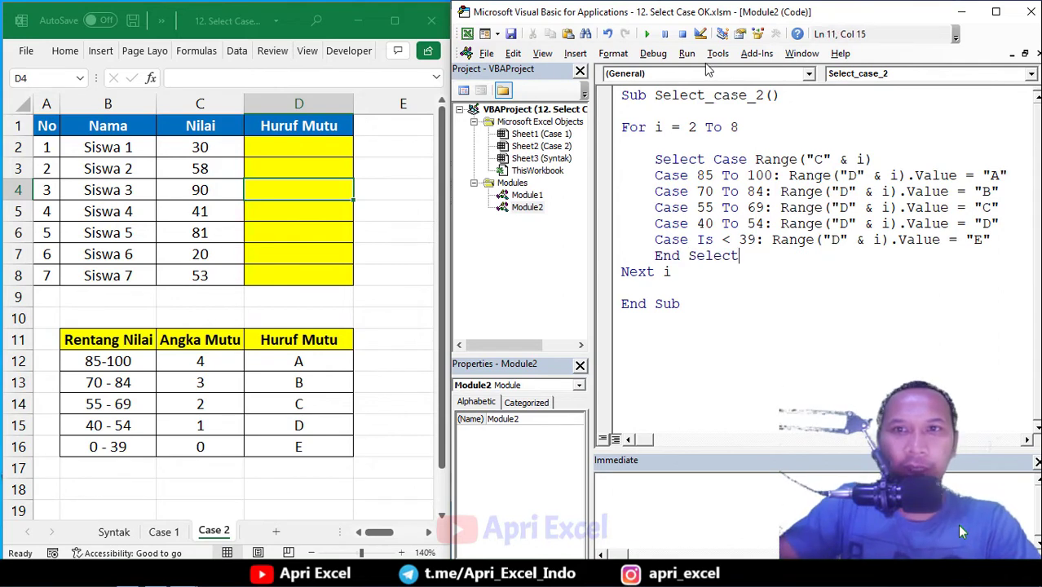
Run Select_case_2 and check that D2:D8 shows E, C, A, D, B, E, D
{"action": "left_click", "coordinate": [647, 34]}
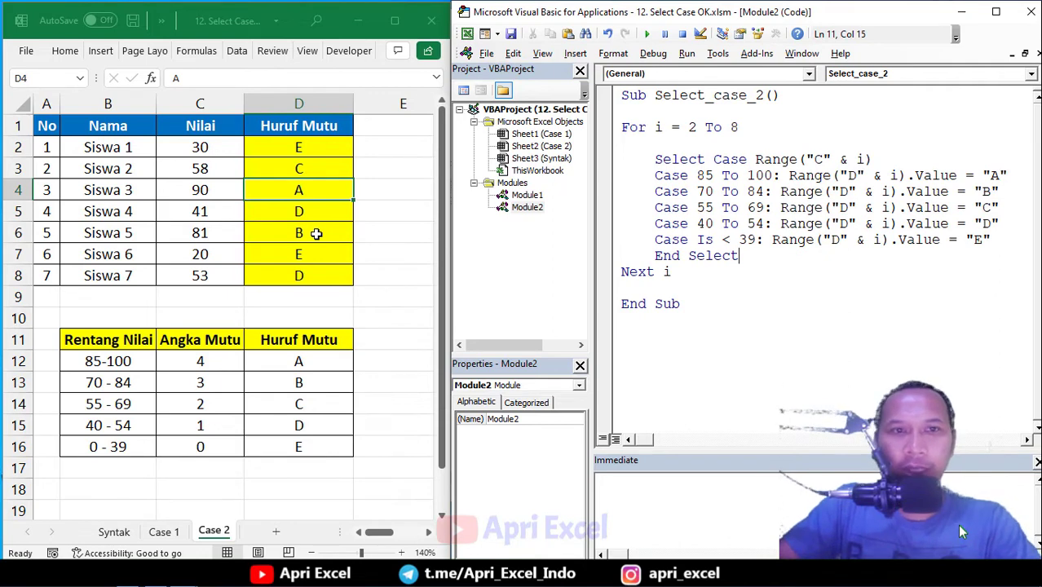
{"action": "left_click", "coordinate": [372, 145]}
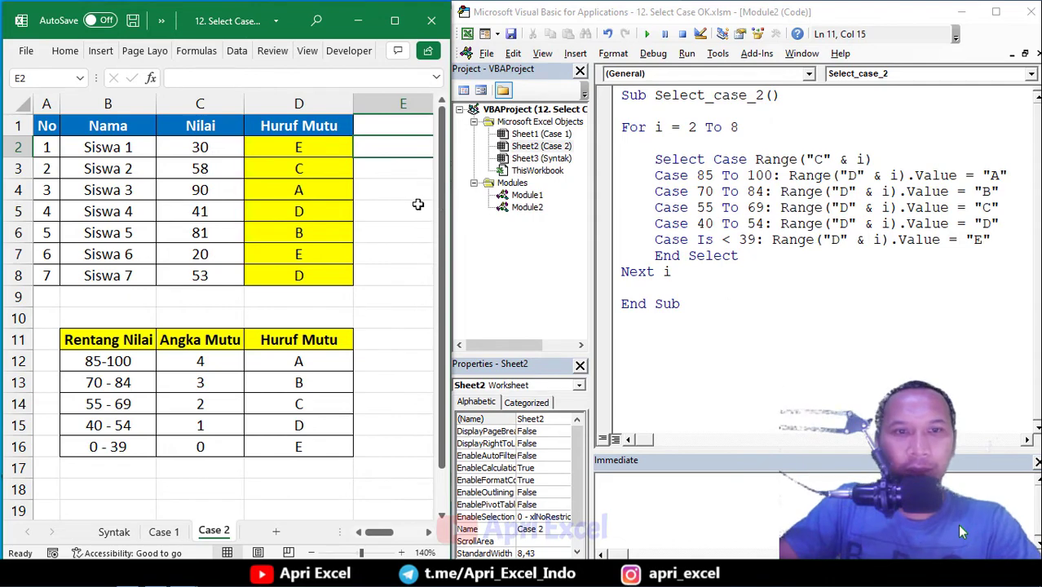
{"action": "scroll", "coordinate": [418, 204], "scroll_direction": "down", "scroll_amount": 1}
{"action": "scroll", "coordinate": [417, 203], "scroll_direction": "up", "scroll_amount": 1}
{"action": "scroll", "coordinate": [417, 204], "scroll_direction": "down", "scroll_amount": 2, "text": "ctrl"}
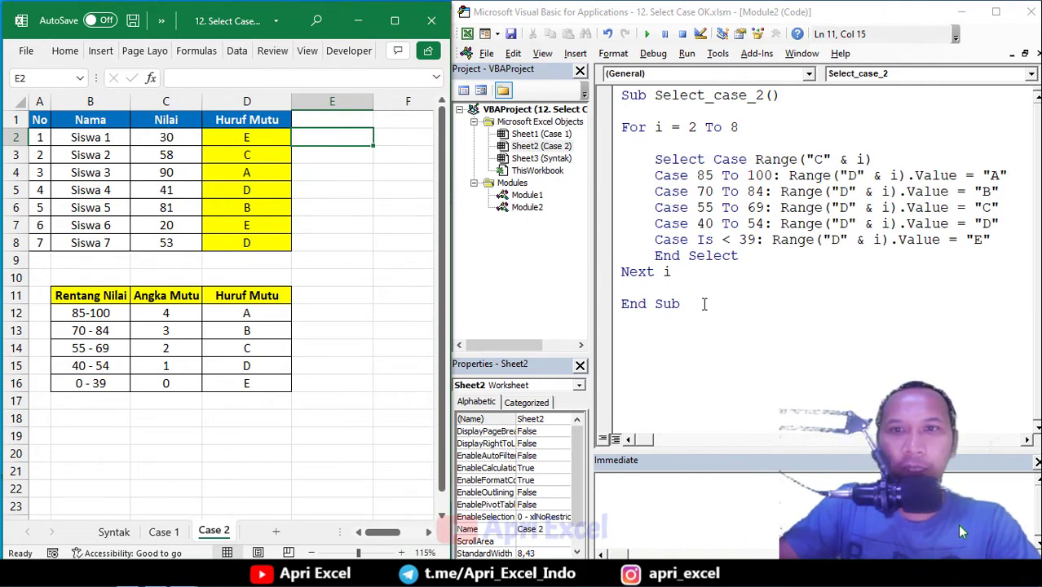
Create Function Predikat(nilai) below End Sub and paste the Select Case block into it
{"action": "left_click_drag", "start_coordinate": [705, 303], "coordinate": [640, 145]}
{"action": "key", "text": "ctrl+c"}
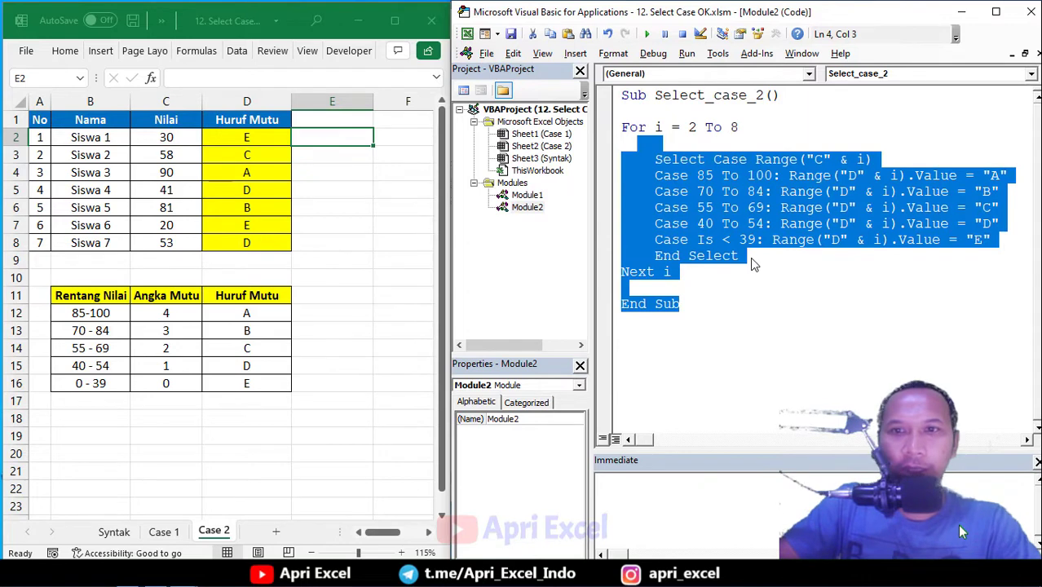
{"action": "left_click_drag", "start_coordinate": [739, 256], "coordinate": [613, 159]}
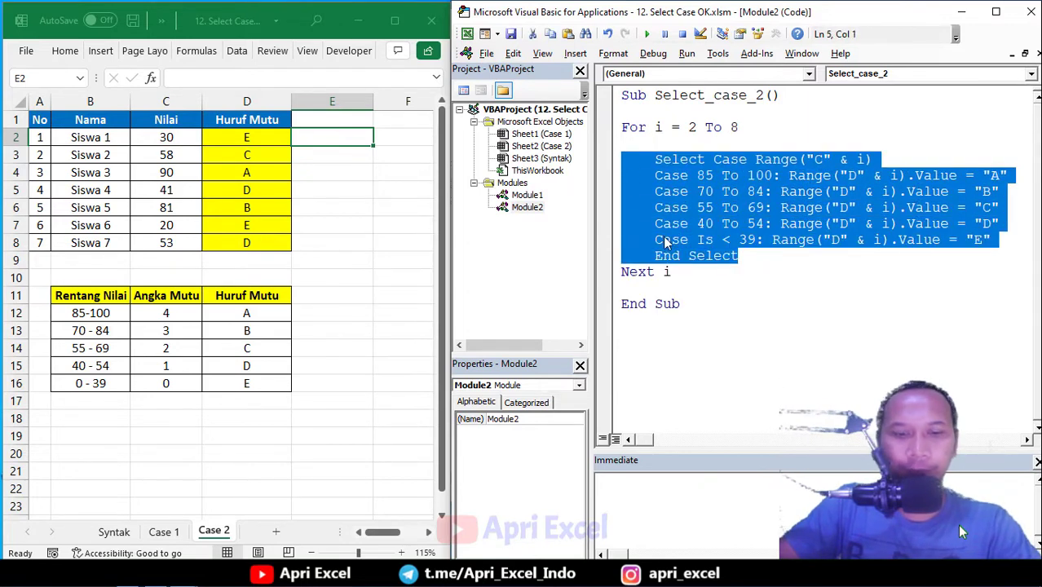
{"action": "left_click", "coordinate": [674, 336]}
{"action": "type", "text": "Fung"}
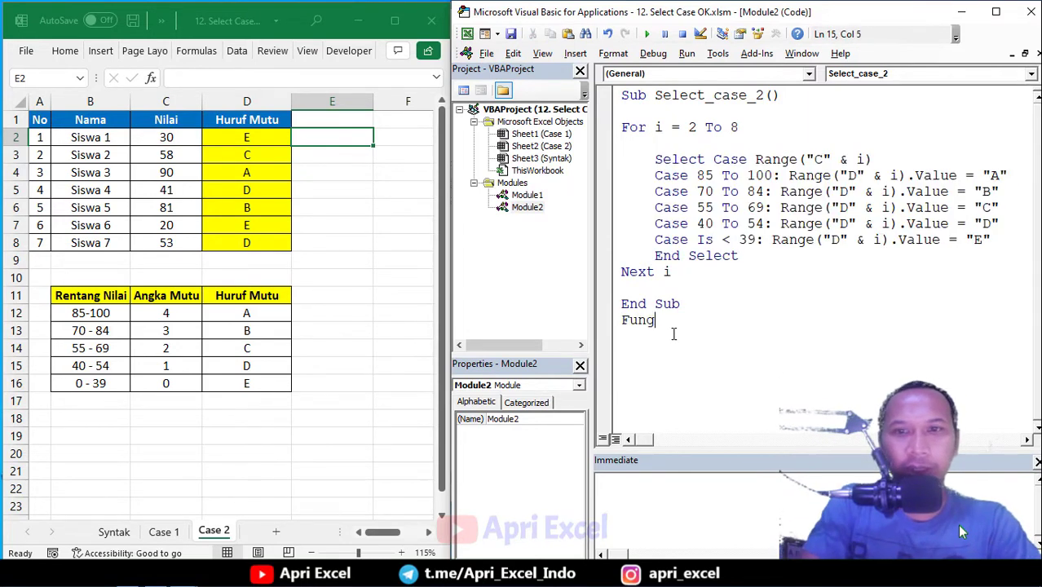
{"action": "key", "text": "BackSpace"}
{"action": "type", "text": "ction "}
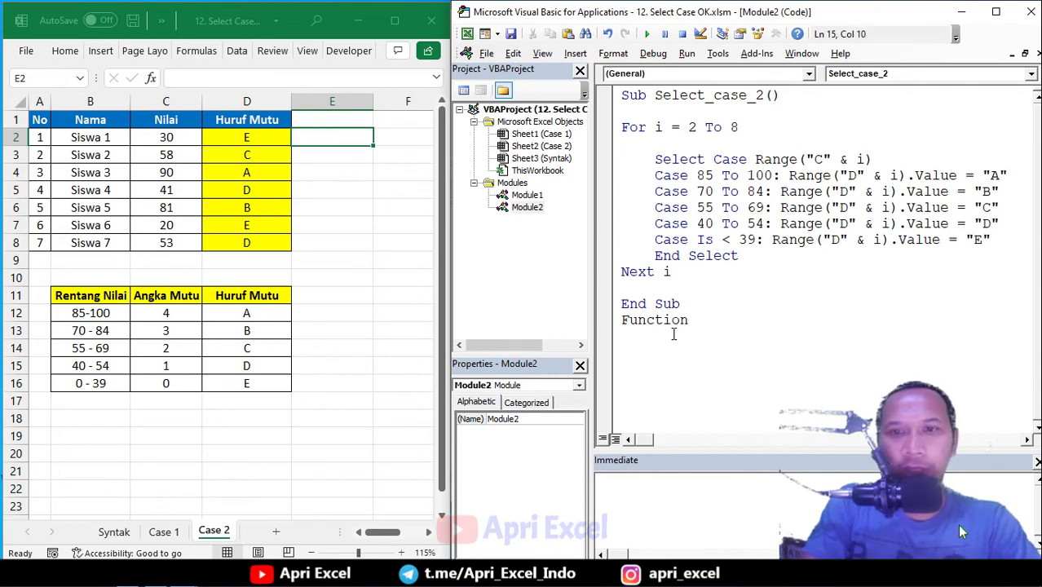
{"action": "type", "text": "Predi"}
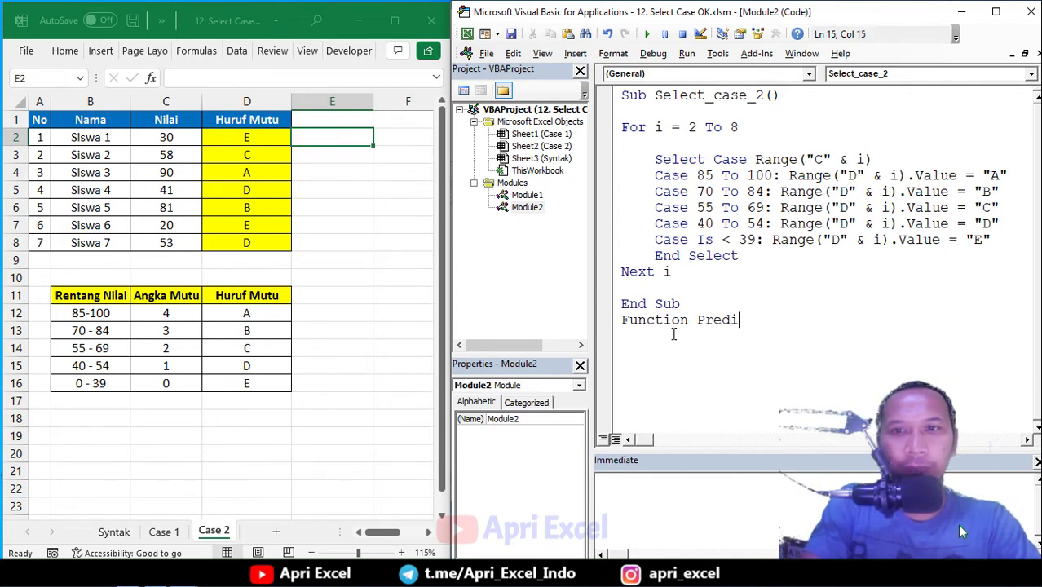
{"action": "type", "text": "kat("}
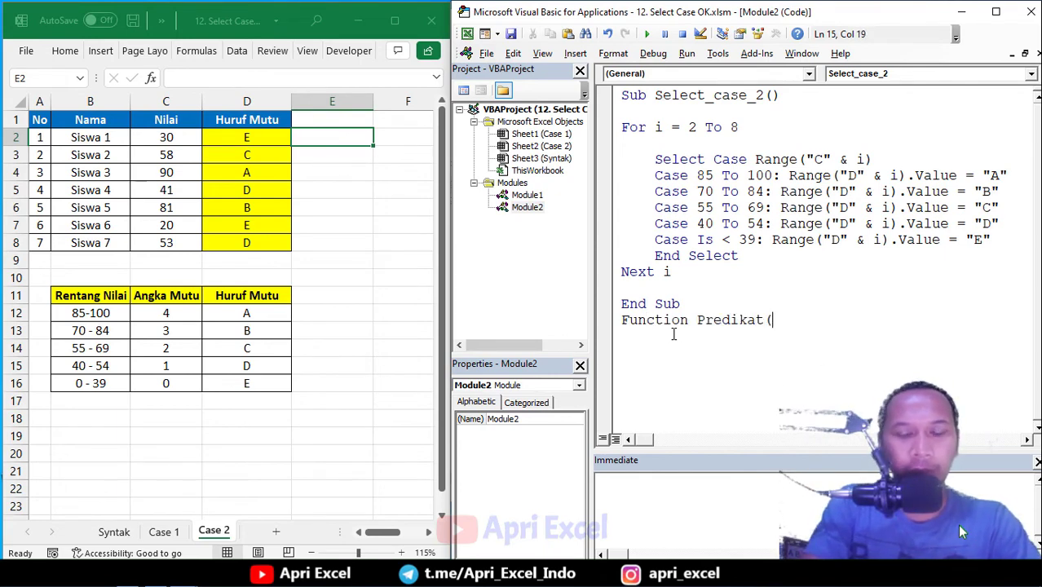
{"action": "type", "text": "nilai"}
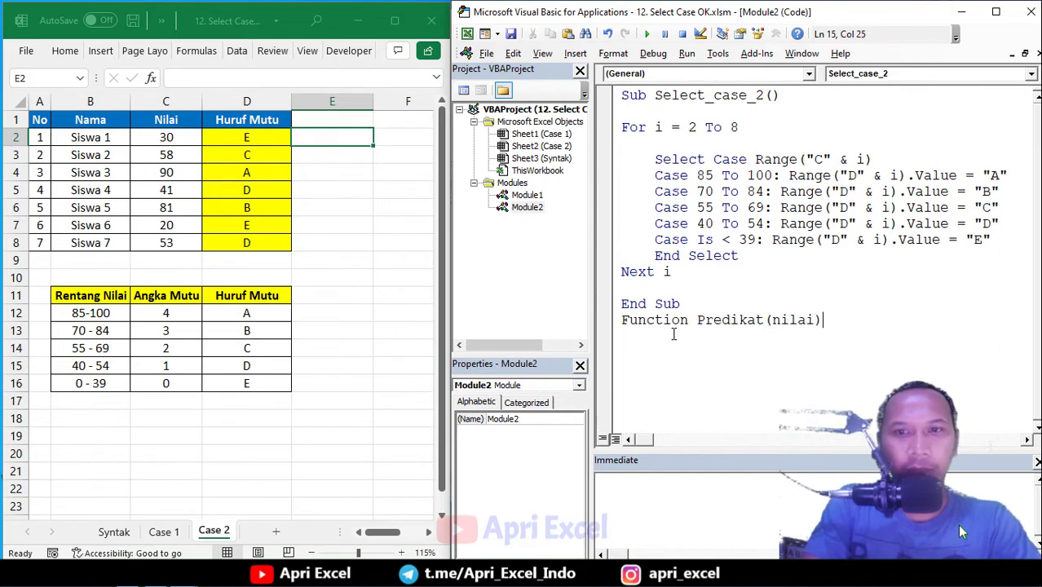
{"action": "key", "text": "Return"}
{"action": "key", "text": "ctrl+v"}
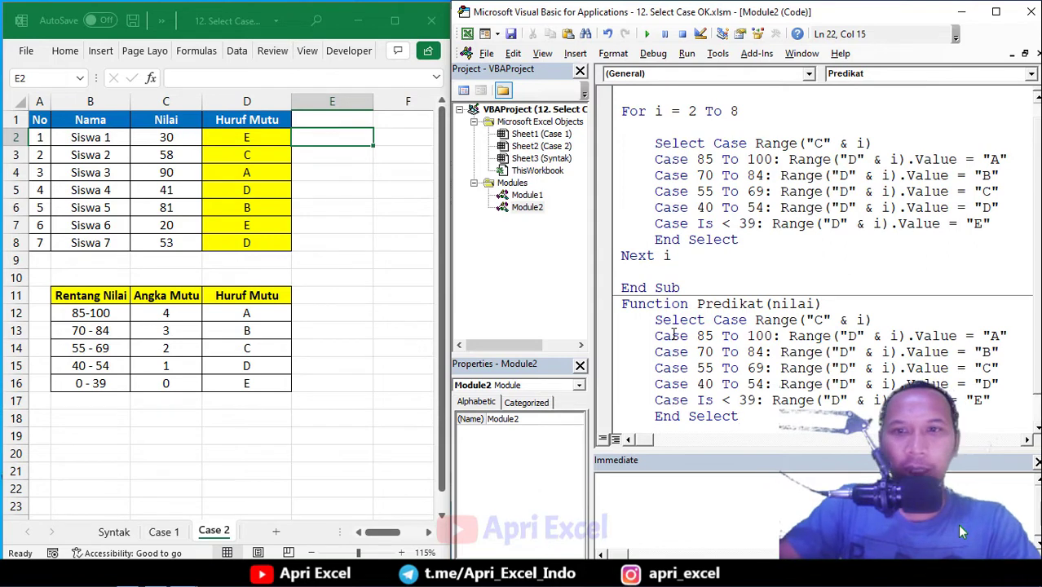
{"action": "key", "text": "Down"}
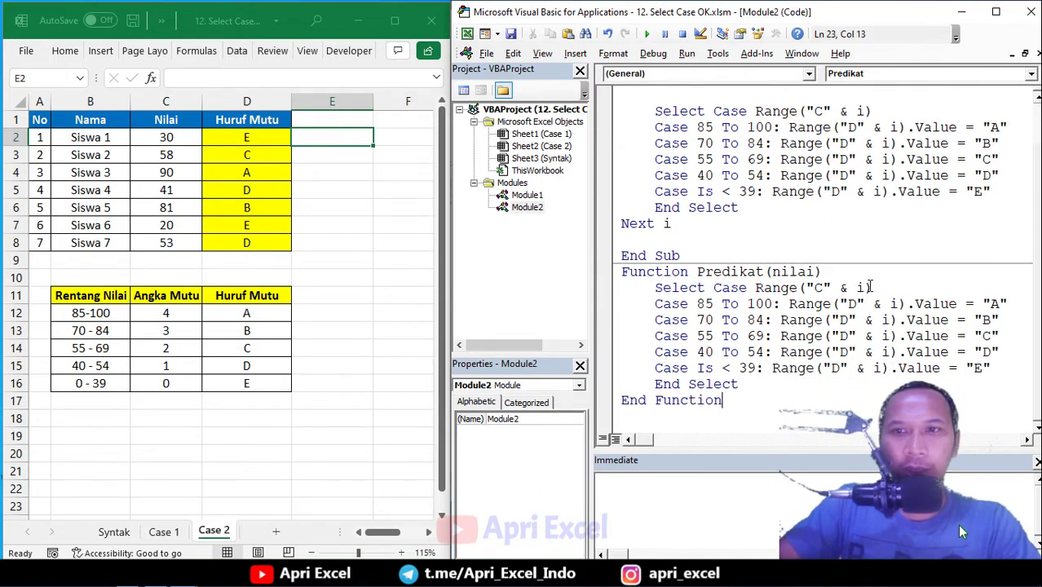
Make Select Case test nilai and have the 85 To 100 case assign Predikat
{"action": "left_click_drag", "start_coordinate": [870, 287], "coordinate": [756, 289]}
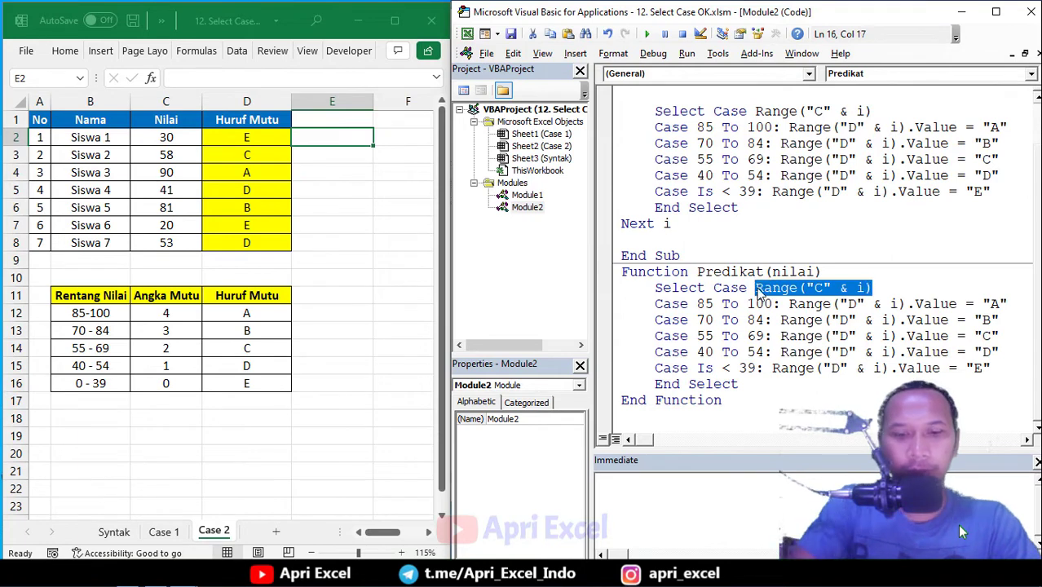
{"action": "type", "text": "nilai"}
{"action": "left_click", "coordinate": [865, 320]}
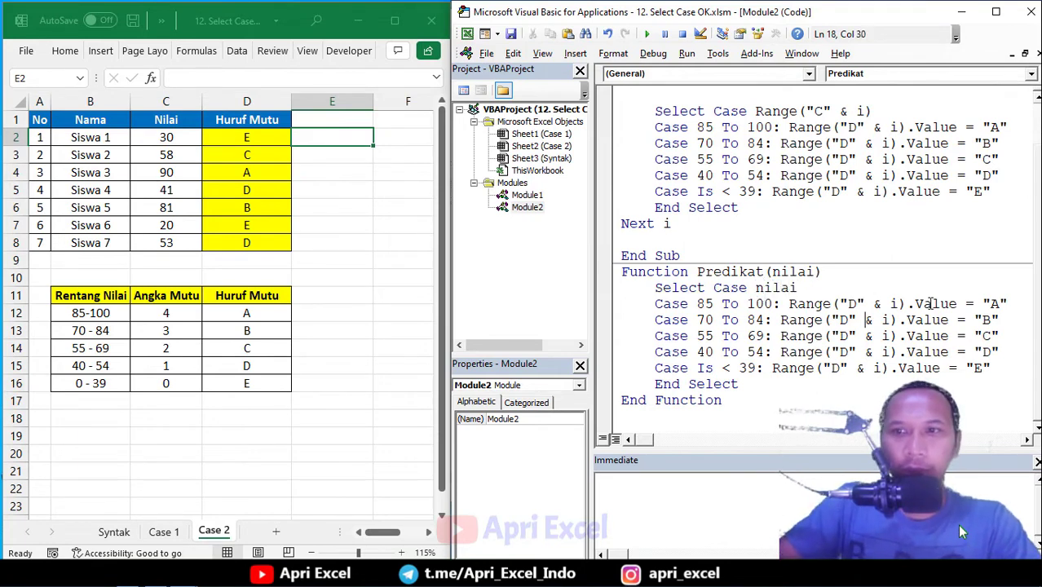
{"action": "left_click_drag", "start_coordinate": [958, 303], "coordinate": [789, 305]}
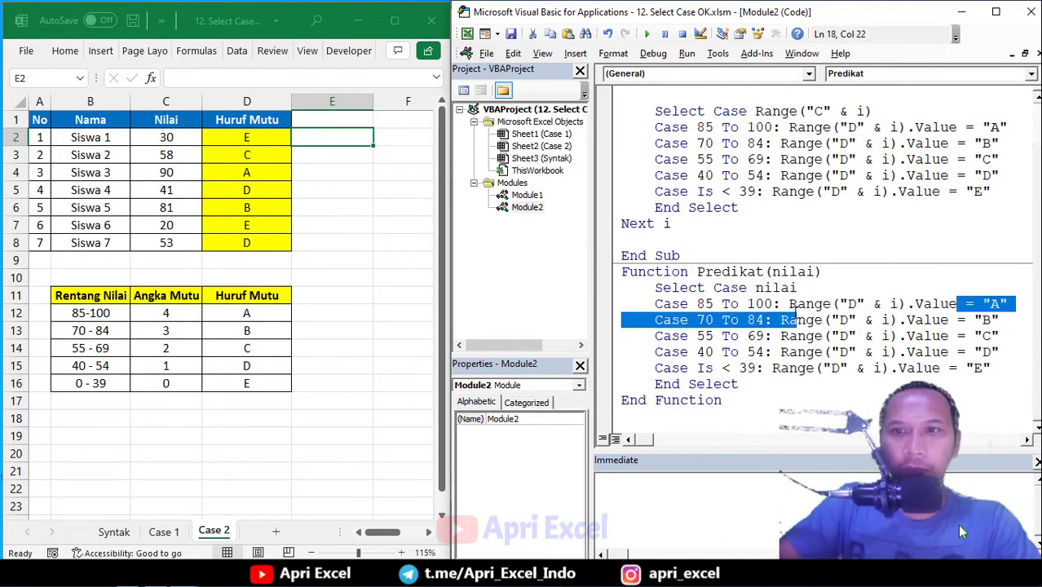
{"action": "type", "text": "per"}
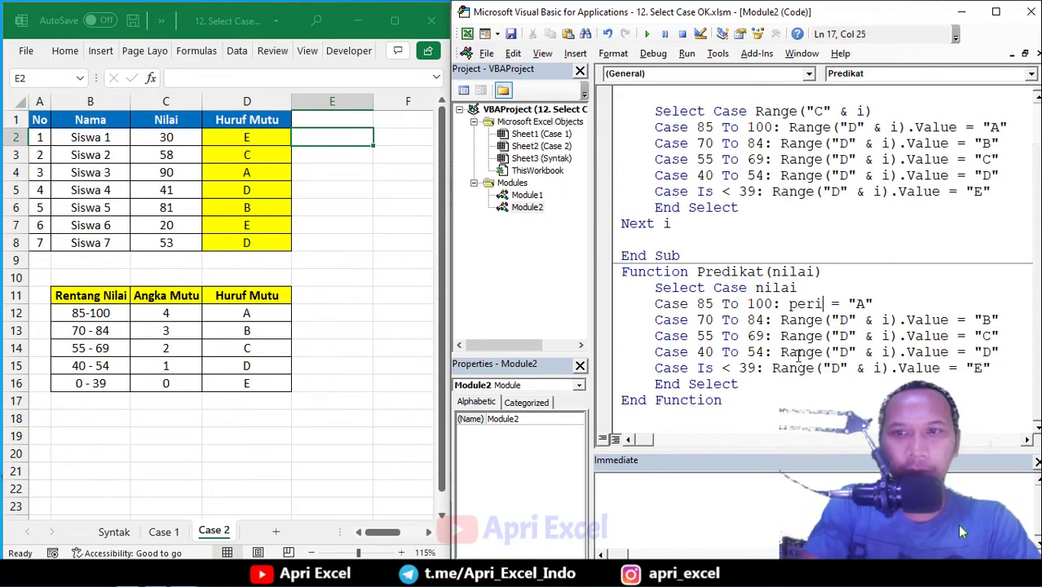
{"action": "key", "text": "BackSpace"}
{"action": "key", "text": "BackSpace"}
{"action": "type", "text": "redikat"}
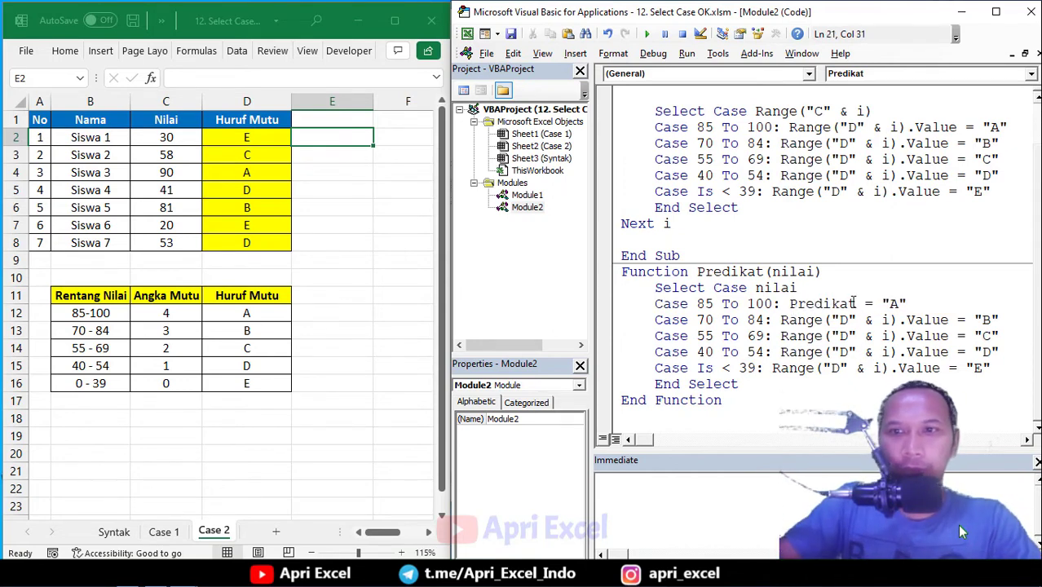
Replace the remaining four cases' cell assignments with Predikat
{"action": "left_click_drag", "start_coordinate": [856, 304], "coordinate": [787, 304]}
{"action": "key", "text": "ctrl+c"}
{"action": "left_click_drag", "start_coordinate": [951, 320], "coordinate": [781, 319]}
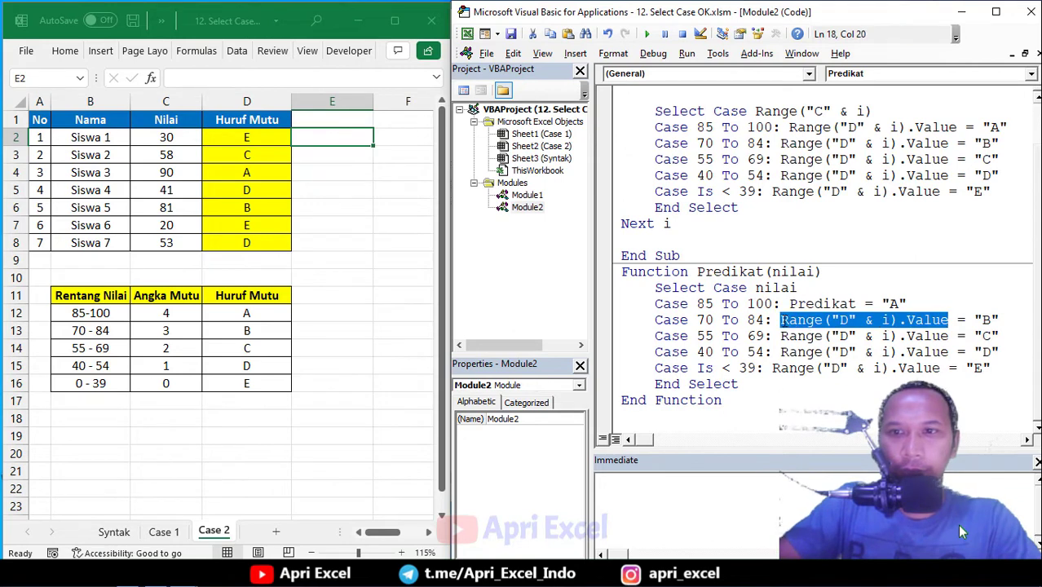
{"action": "key", "text": "ctrl+v"}
{"action": "left_click_drag", "start_coordinate": [948, 335], "coordinate": [783, 335]}
{"action": "key", "text": "ctrl+v"}
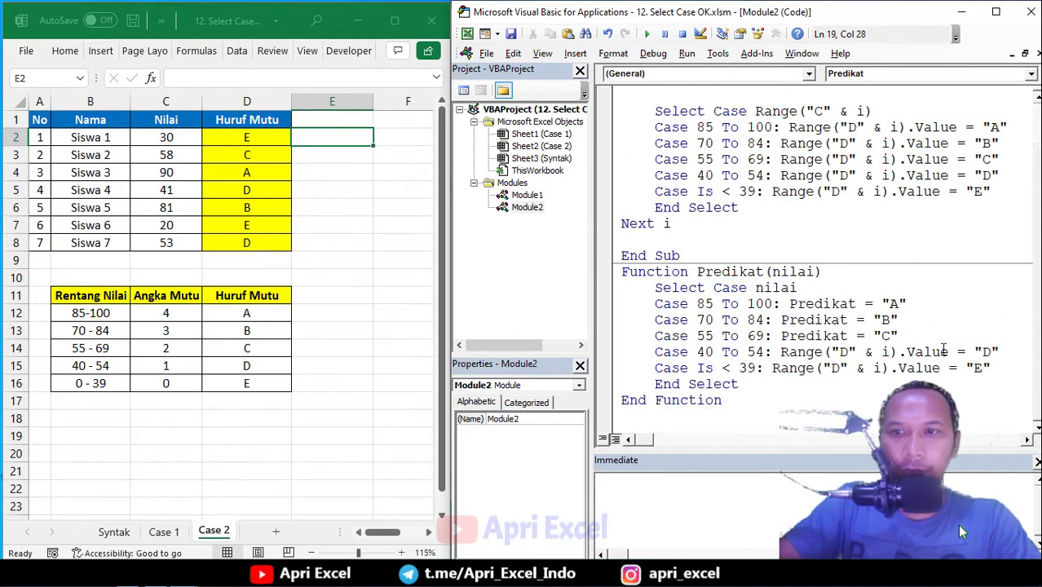
{"action": "left_click_drag", "start_coordinate": [948, 351], "coordinate": [781, 352]}
{"action": "key", "text": "ctrl+v"}
{"action": "left_click_drag", "start_coordinate": [942, 367], "coordinate": [772, 368]}
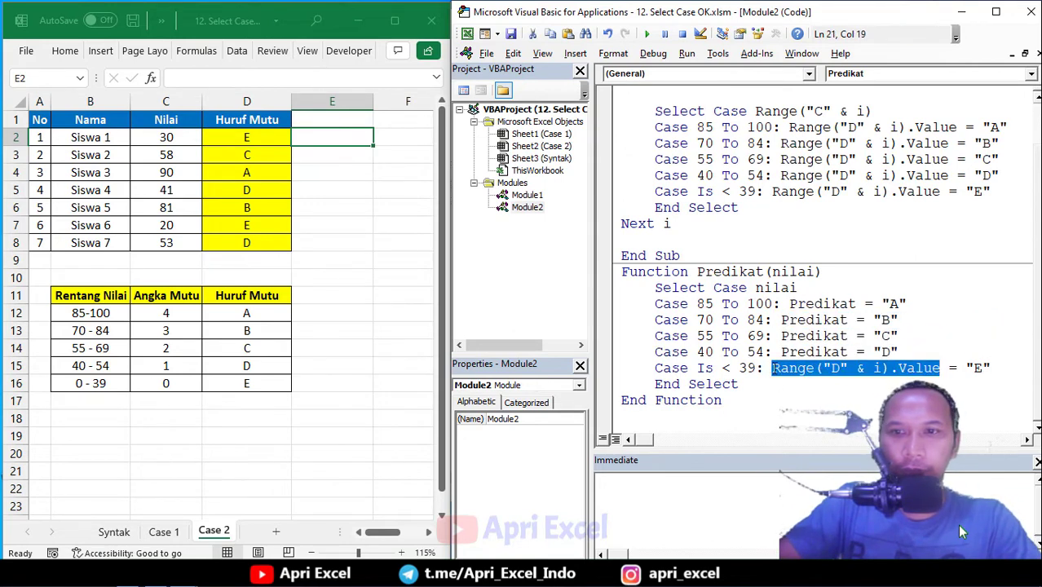
{"action": "key", "text": "ctrl+v"}
{"action": "left_click", "coordinate": [913, 322]}
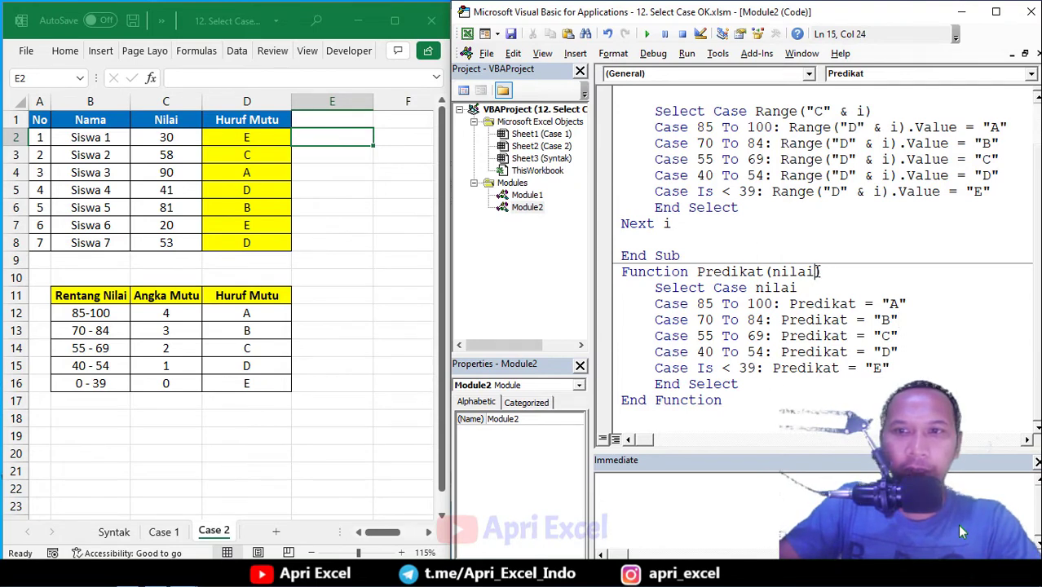
Change the header to Function Predikat(nilai As Integer) As String
{"action": "type", "text": "as "}
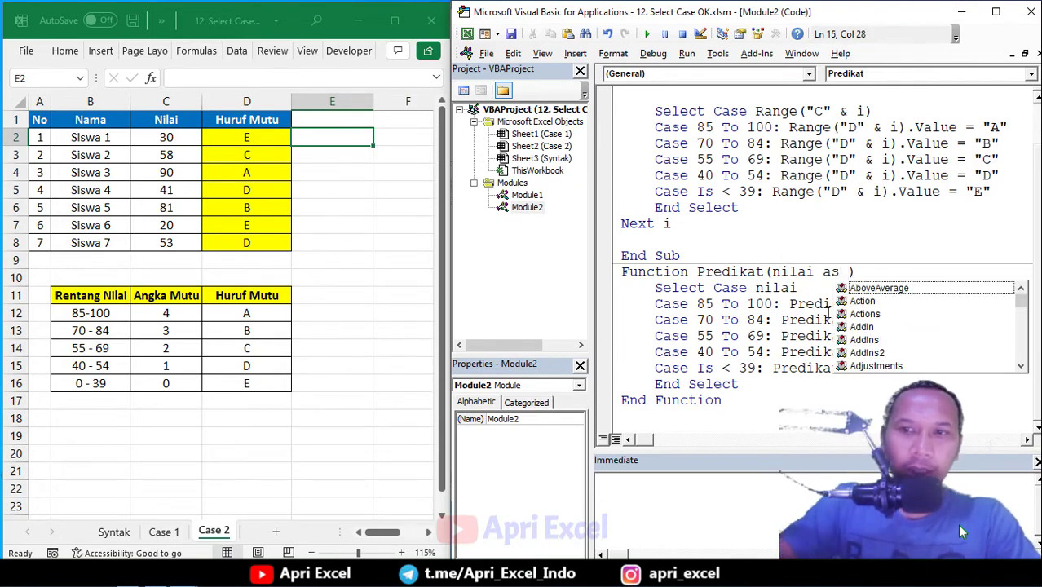
{"action": "type", "text": "i"}
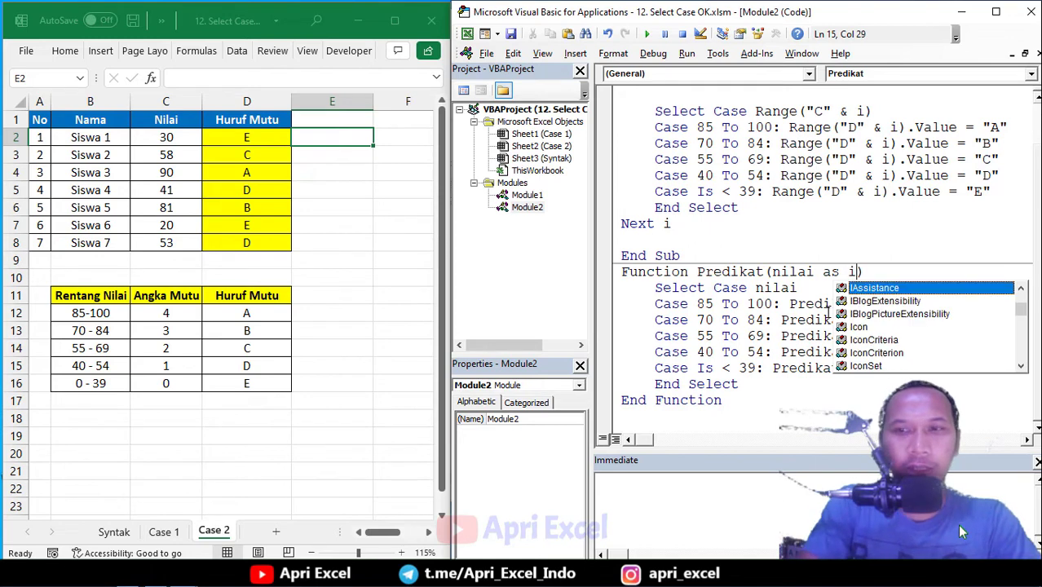
{"action": "type", "text": "nte"}
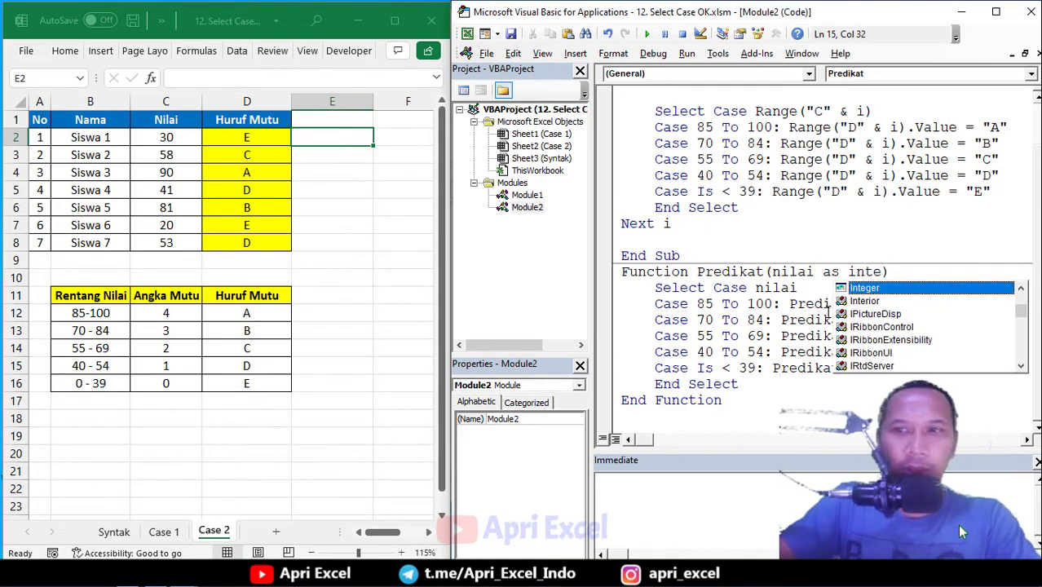
{"action": "key", "text": "Tab"}
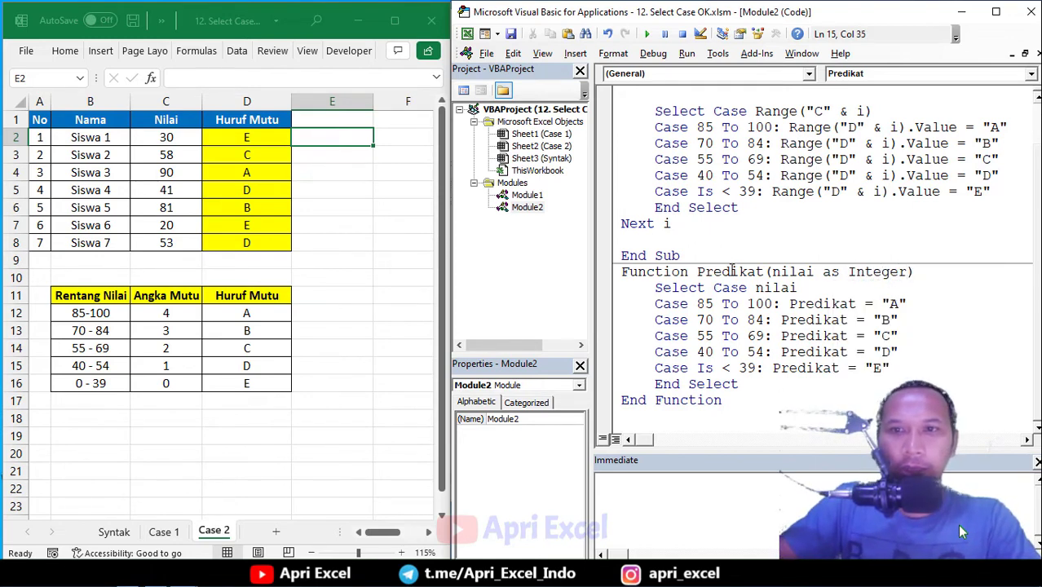
{"action": "left_click", "coordinate": [731, 272]}
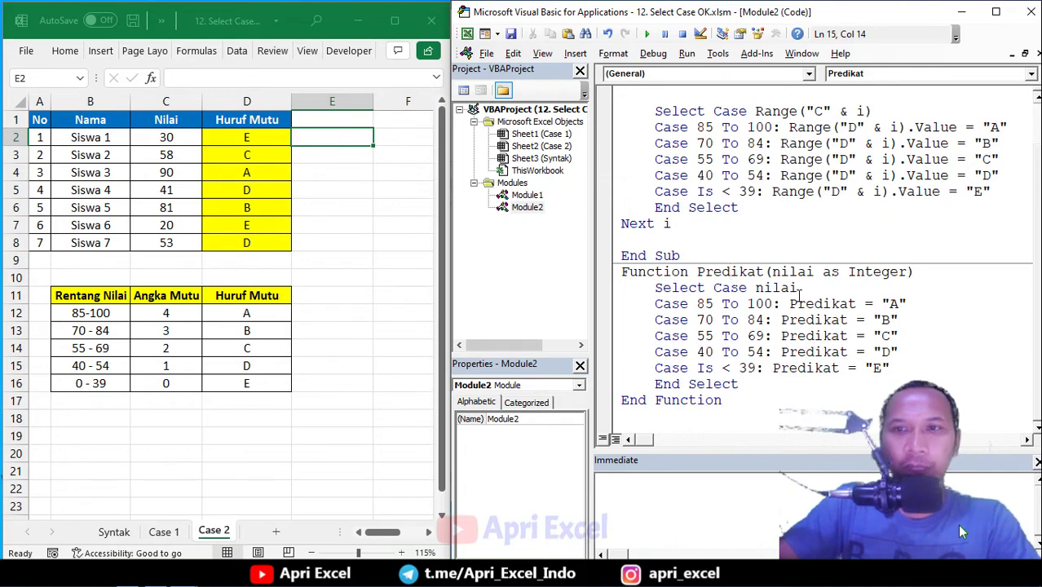
{"action": "left_click", "coordinate": [917, 277]}
{"action": "type", "text": "as "}
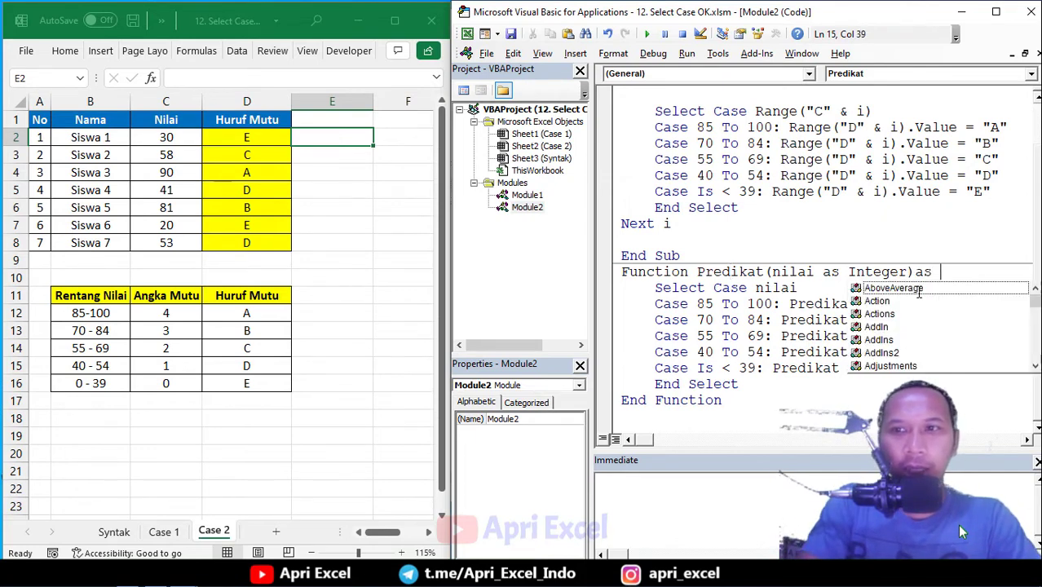
{"action": "type", "text": "string"}
{"action": "left_click", "coordinate": [785, 369]}
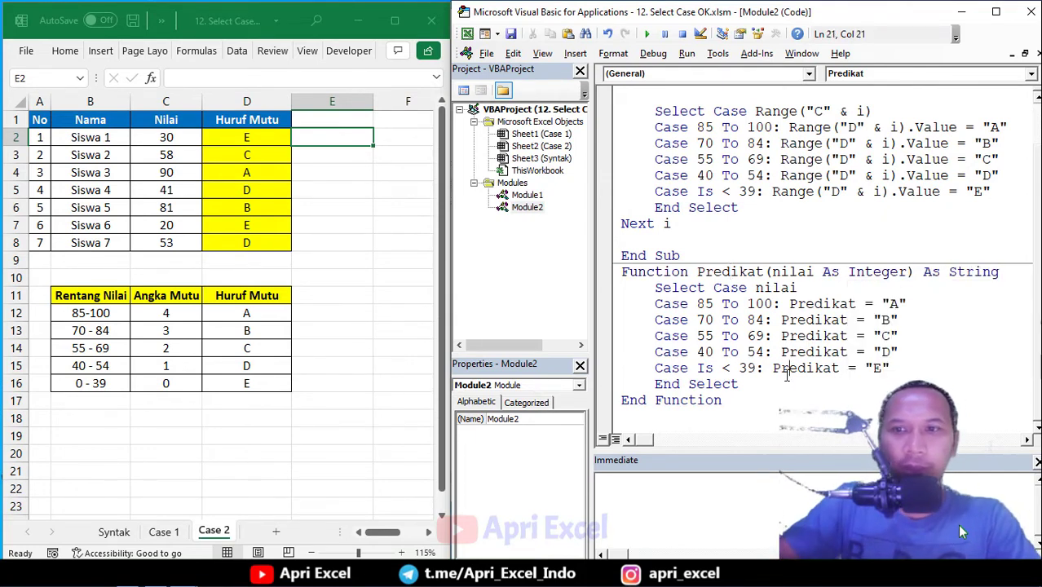
Enter =Predikat(C2) in E2 and fill it down to E8
{"action": "left_click", "coordinate": [325, 138]}
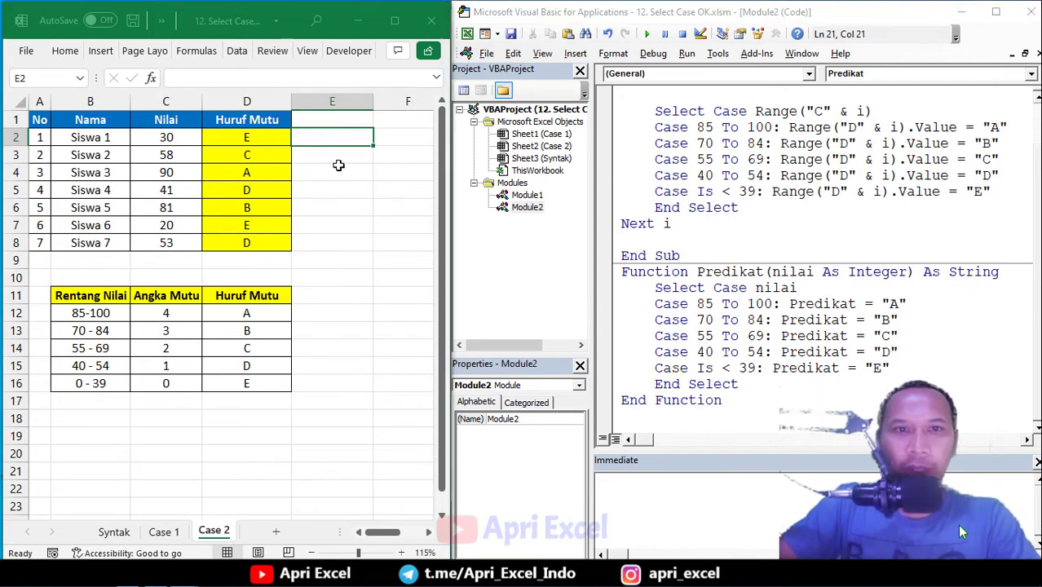
{"action": "type", "text": "="}
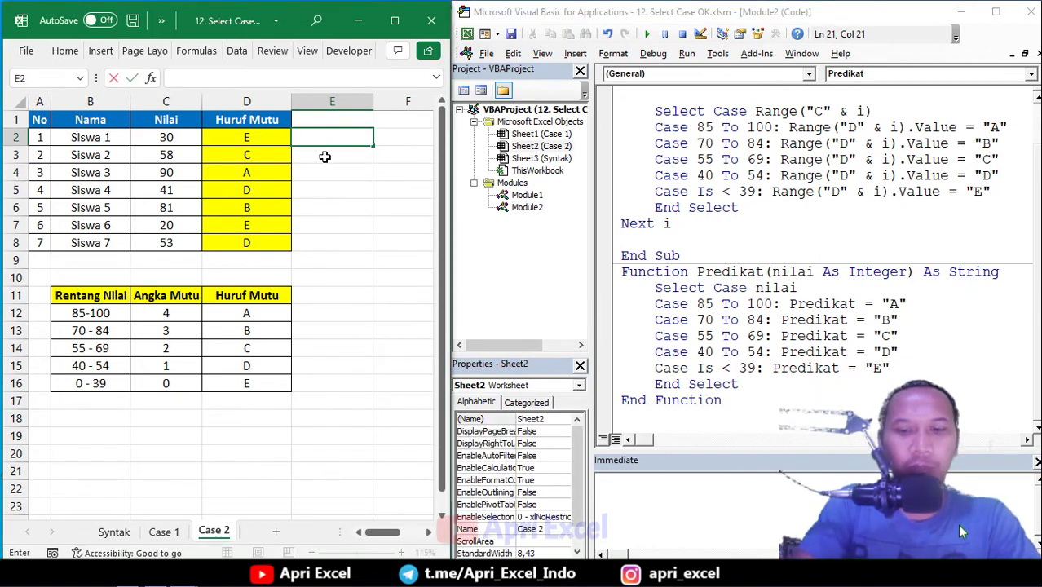
{"action": "type", "text": "pr"}
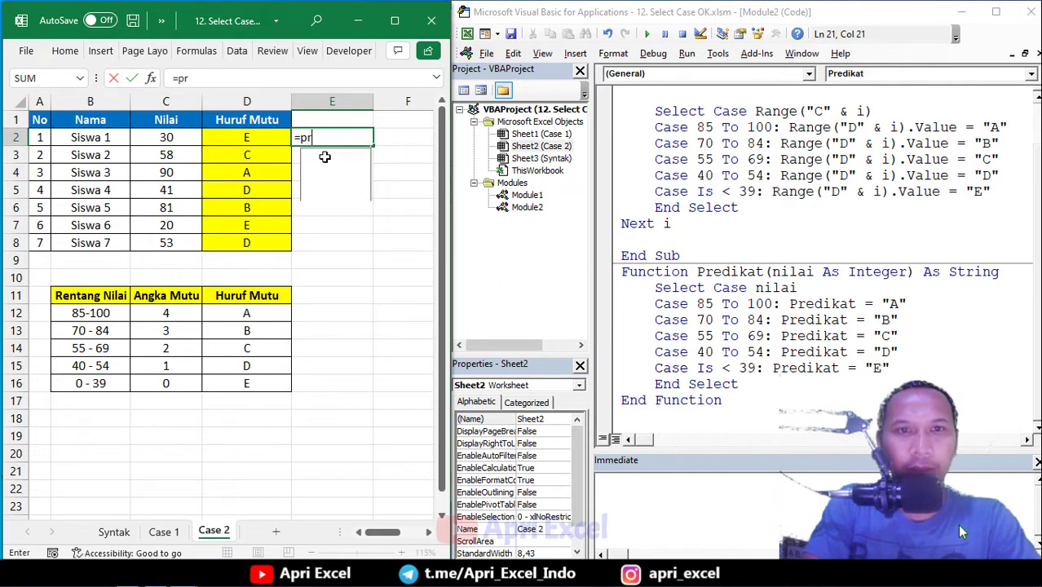
{"action": "type", "text": "e"}
{"action": "double_click", "coordinate": [333, 155]}
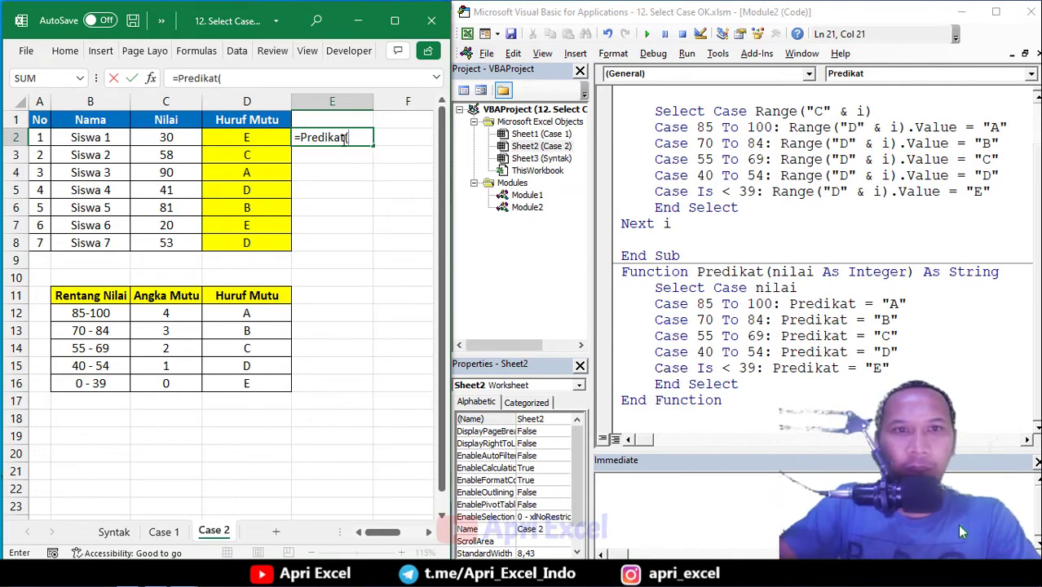
{"action": "left_click", "coordinate": [189, 138]}
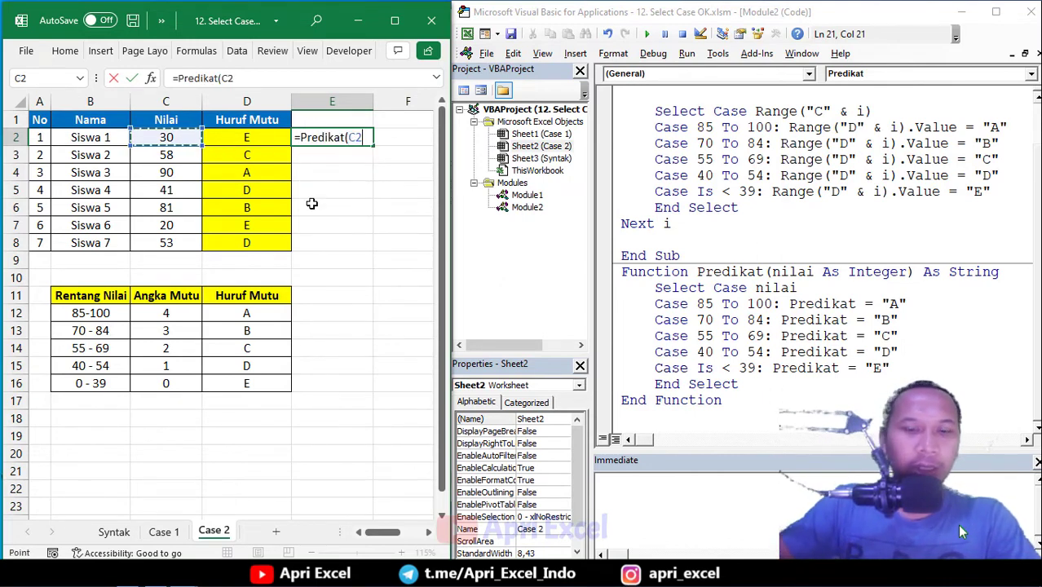
{"action": "type", "text": ")"}
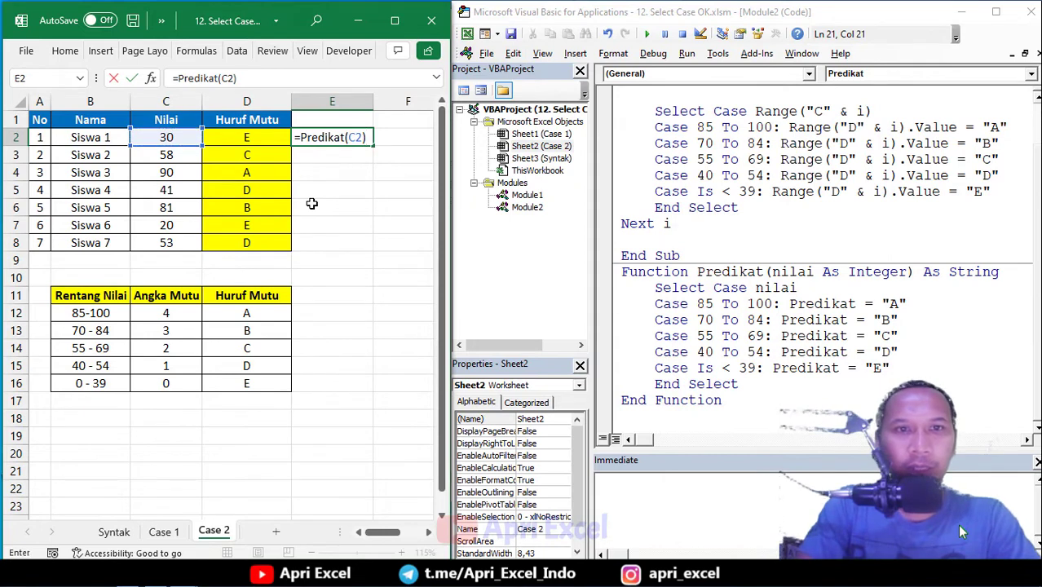
{"action": "key", "text": "Return"}
{"action": "left_click", "coordinate": [326, 137]}
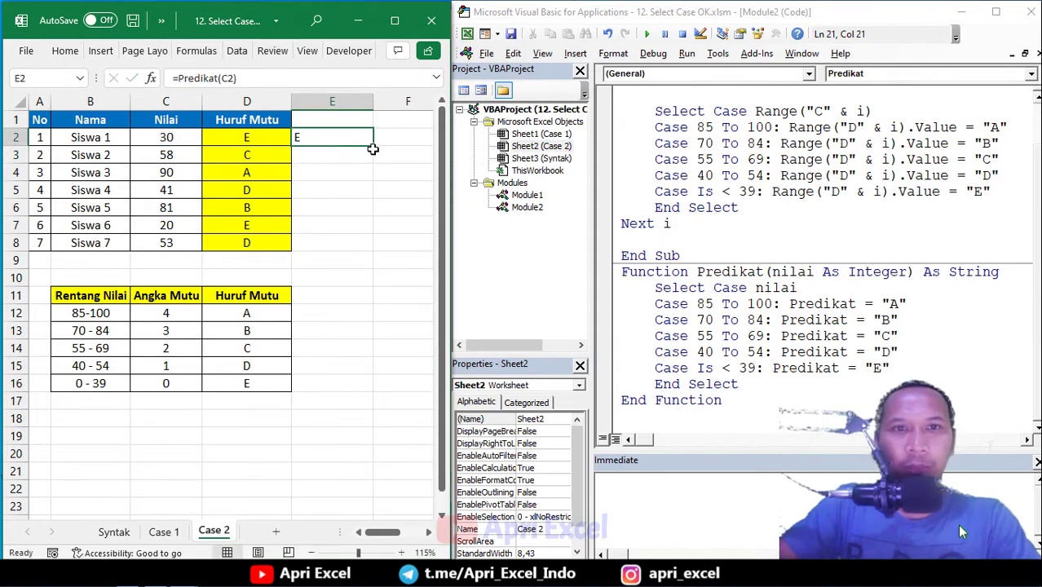
{"action": "left_click_drag", "start_coordinate": [371, 148], "coordinate": [369, 248]}
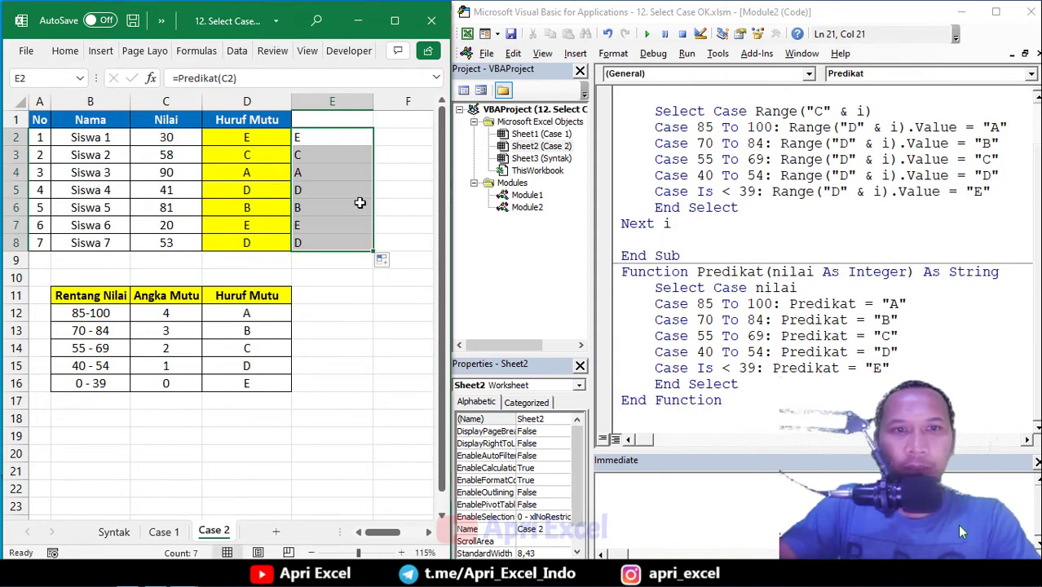